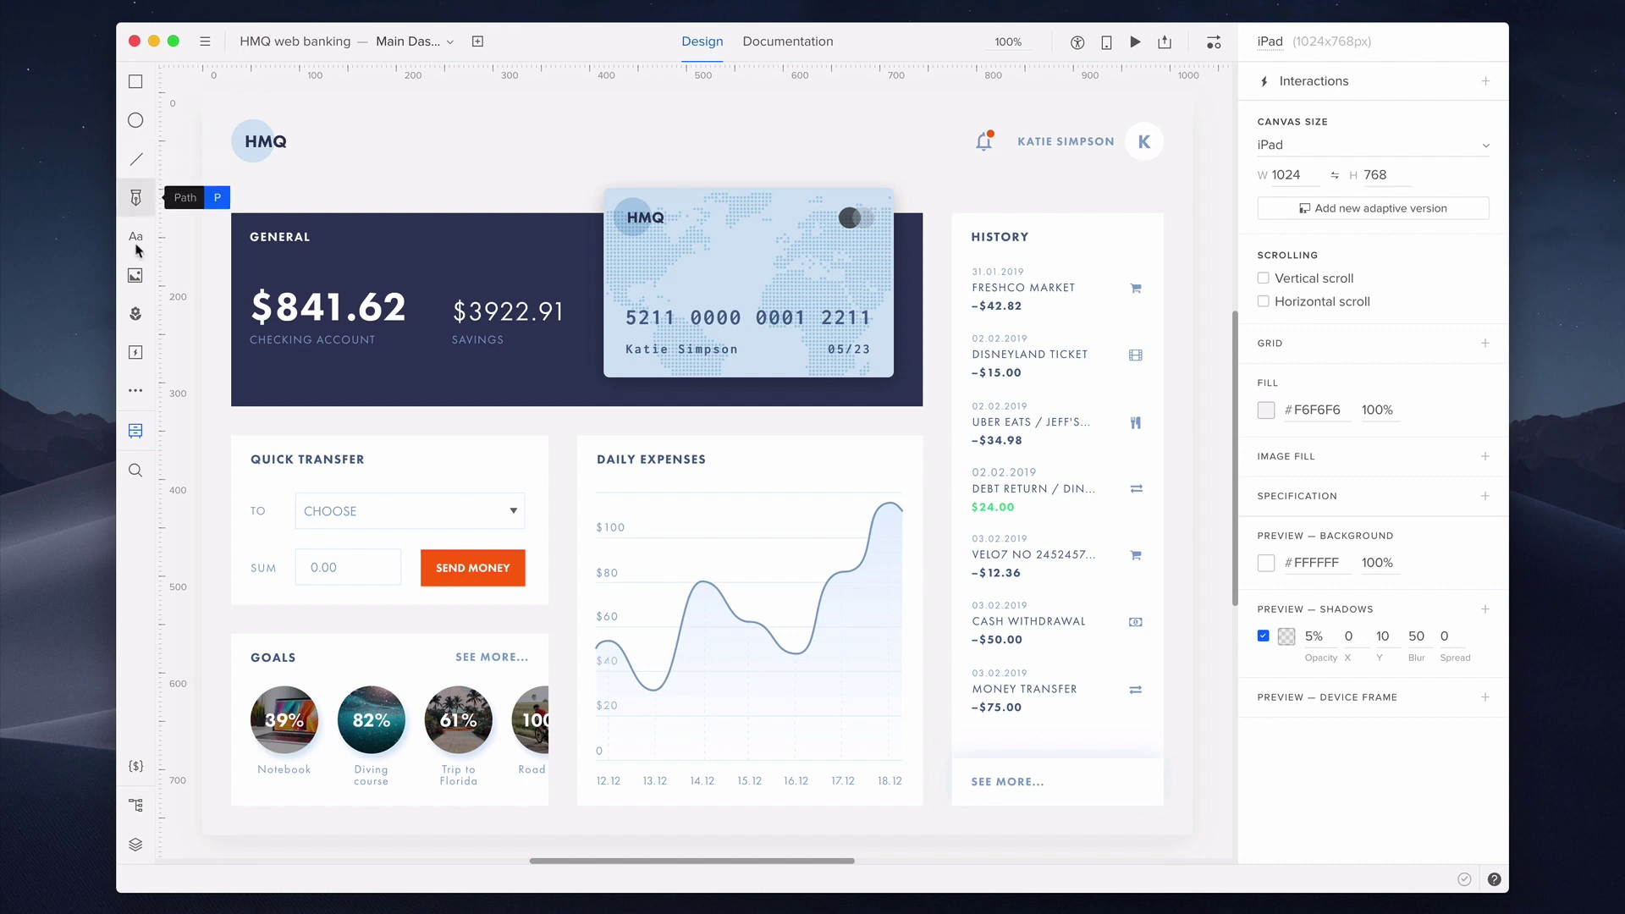
# Create a new design system library named 'HMQ Library' that only I can edit.
pyautogui.click(129, 433)
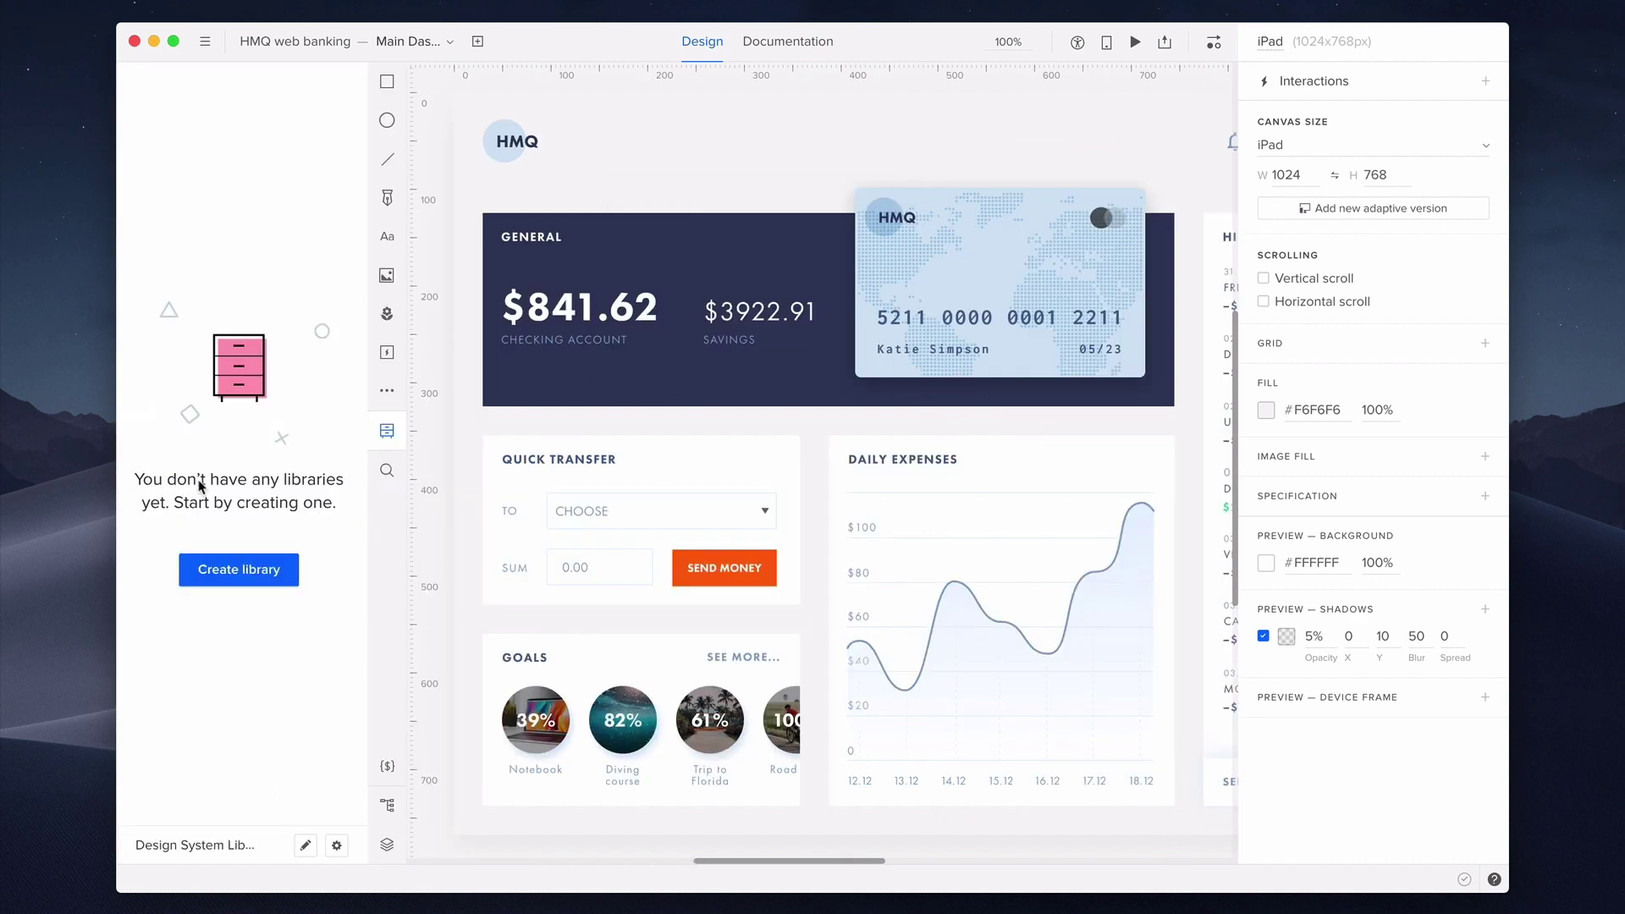
pyautogui.click(238, 570)
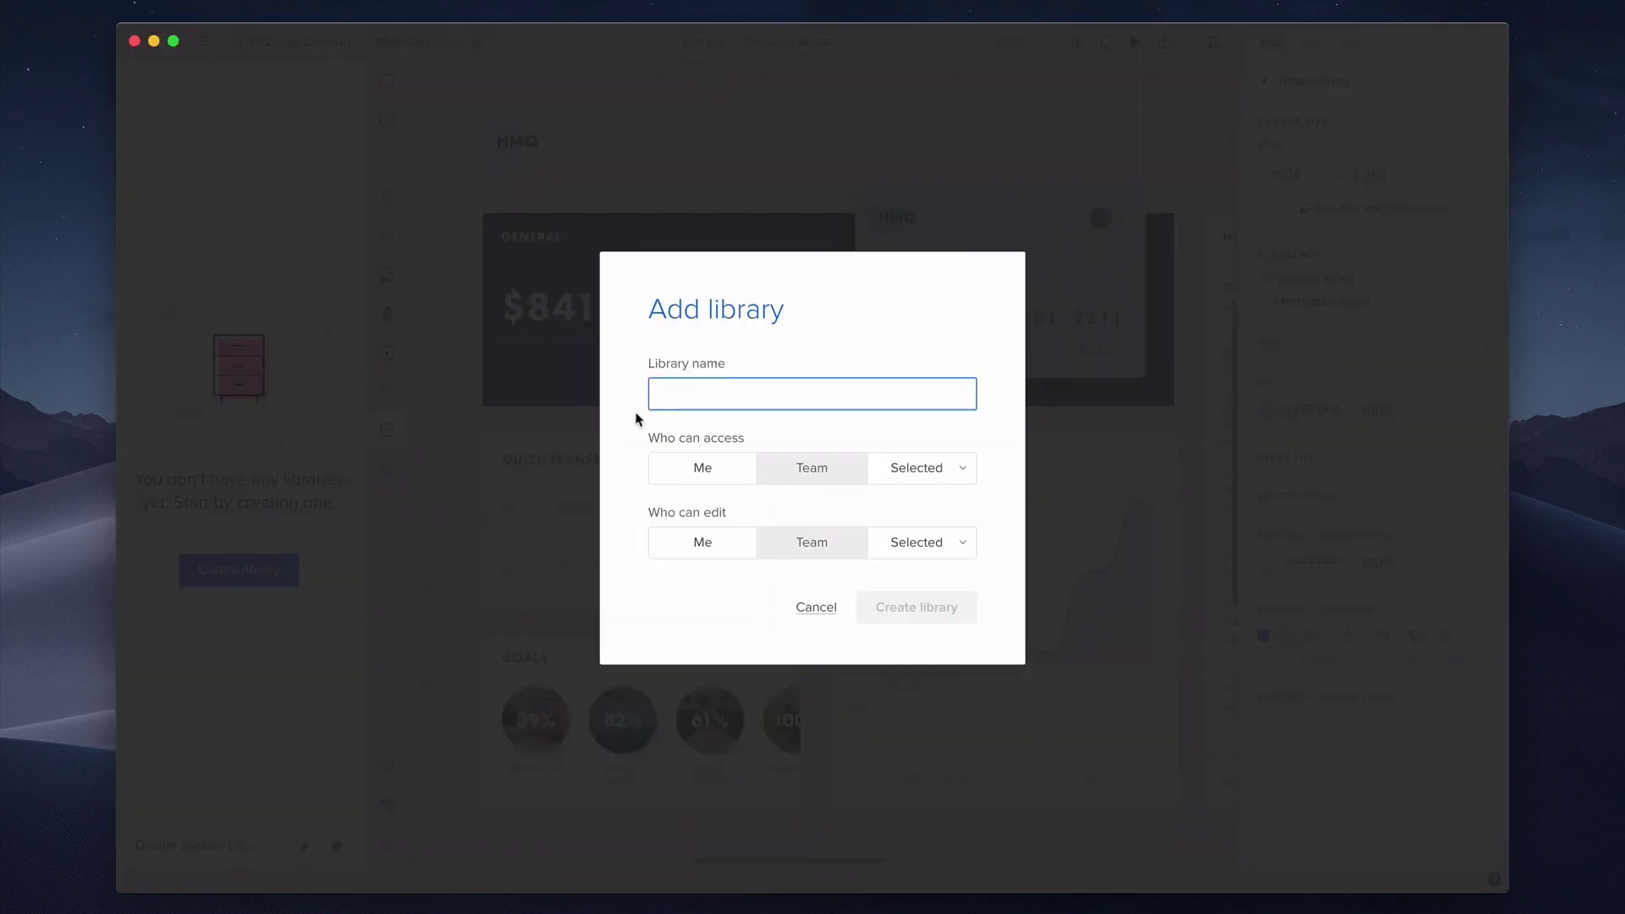
pyautogui.write('HMQ L')
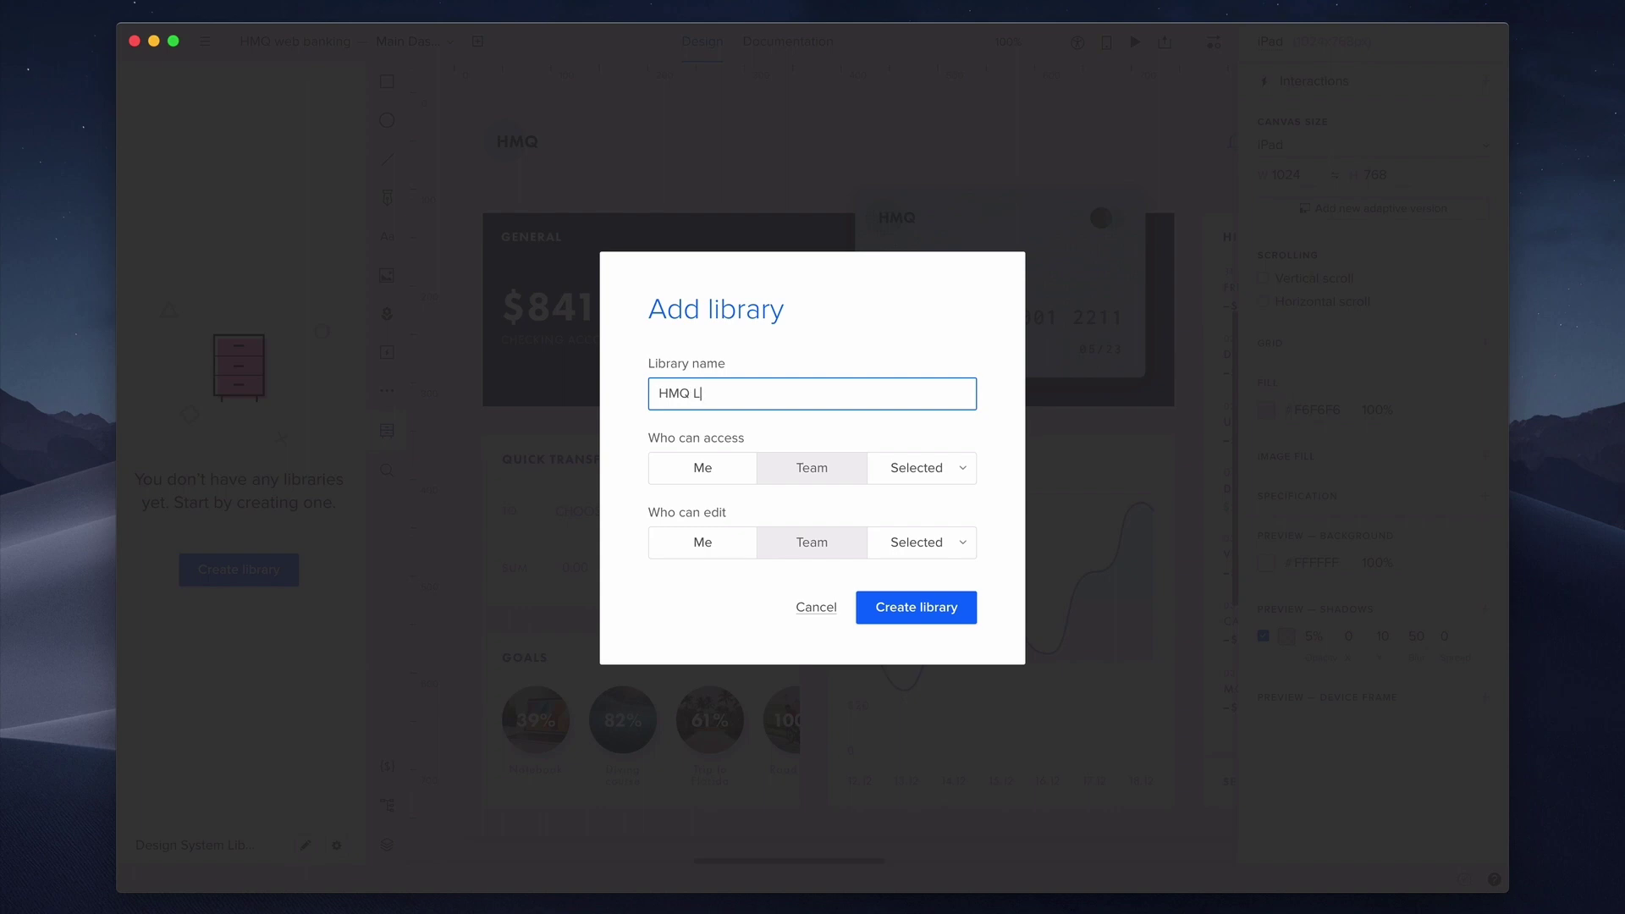
pyautogui.write('ibrary')
pyautogui.click(711, 544)
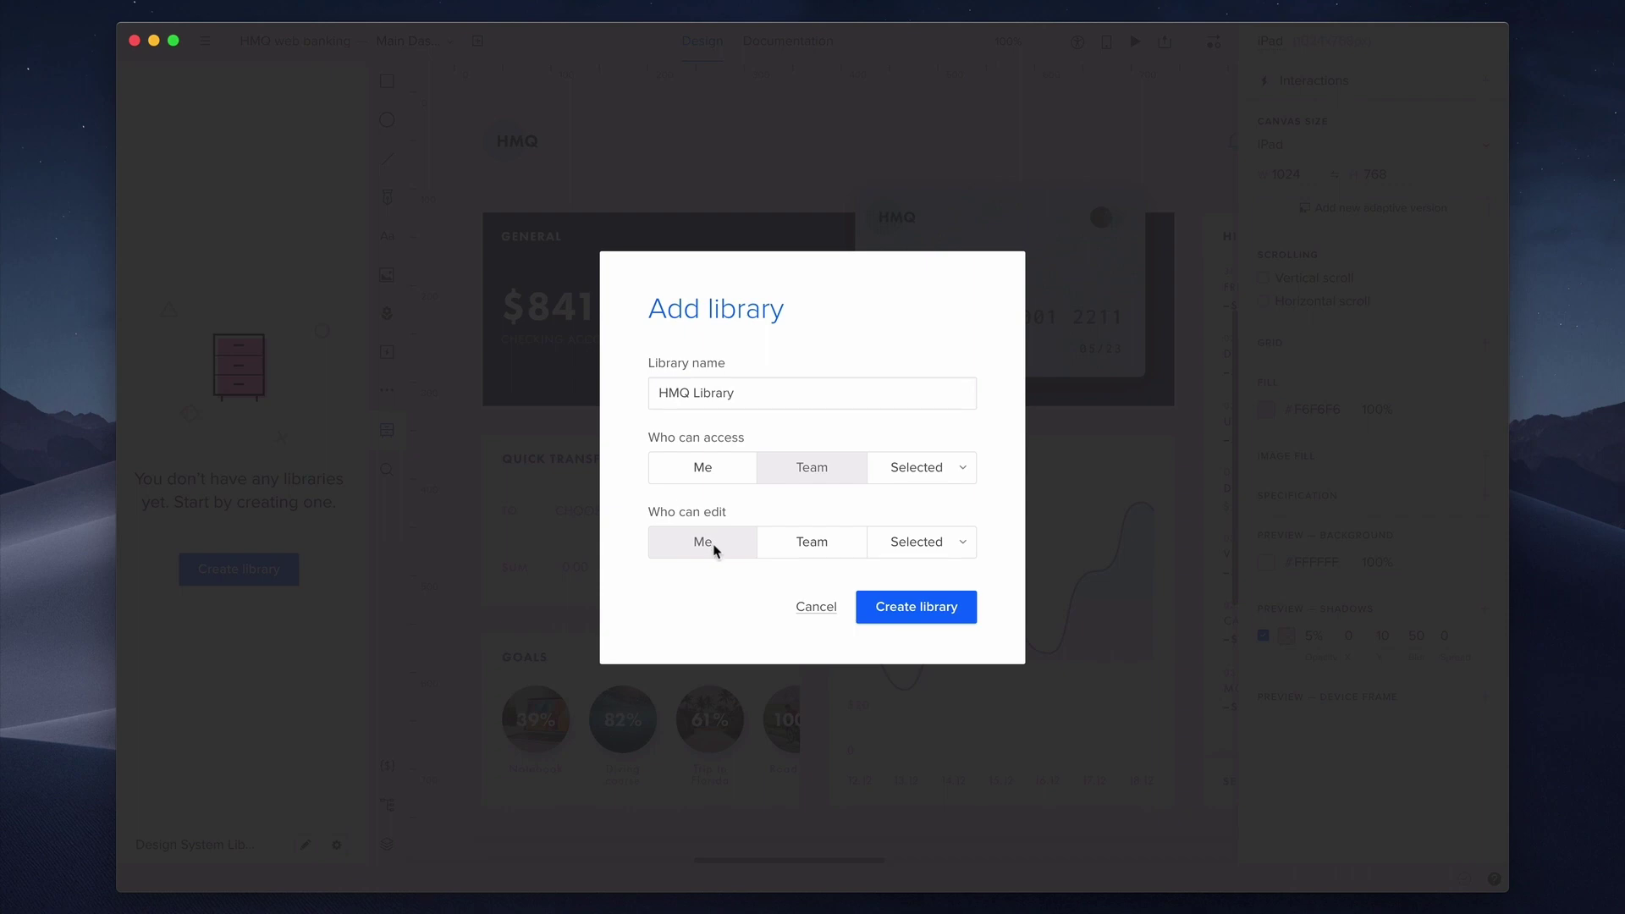
pyautogui.click(889, 607)
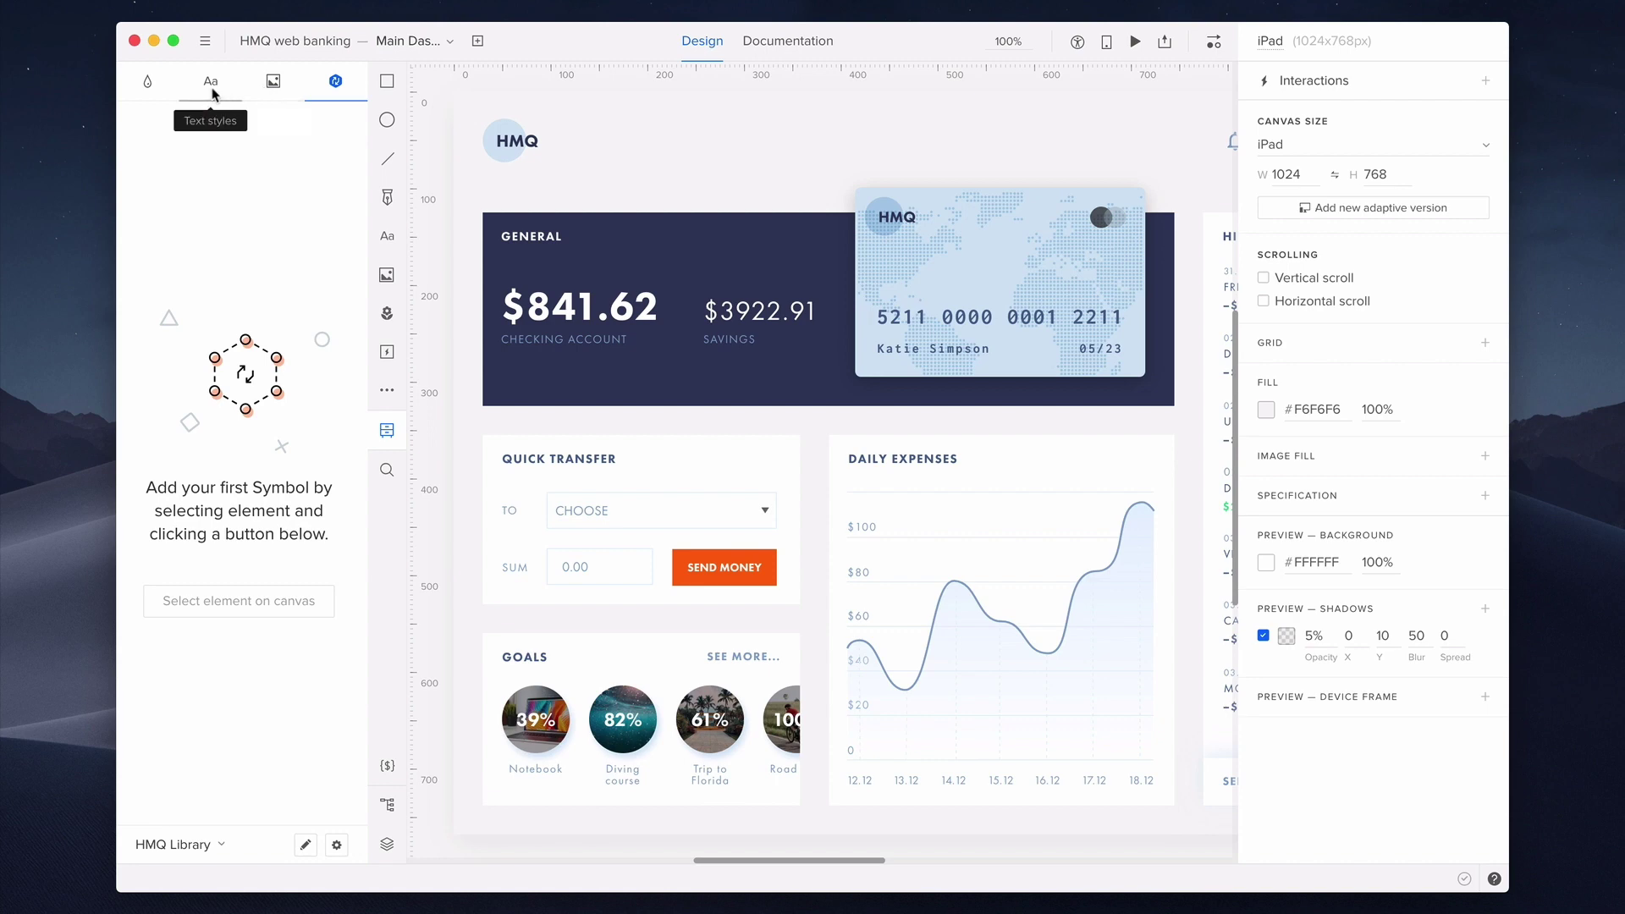
# Add the hex colours 2e2f55 and CDCCCD to the HMQ Library colours.
pyautogui.click(154, 88)
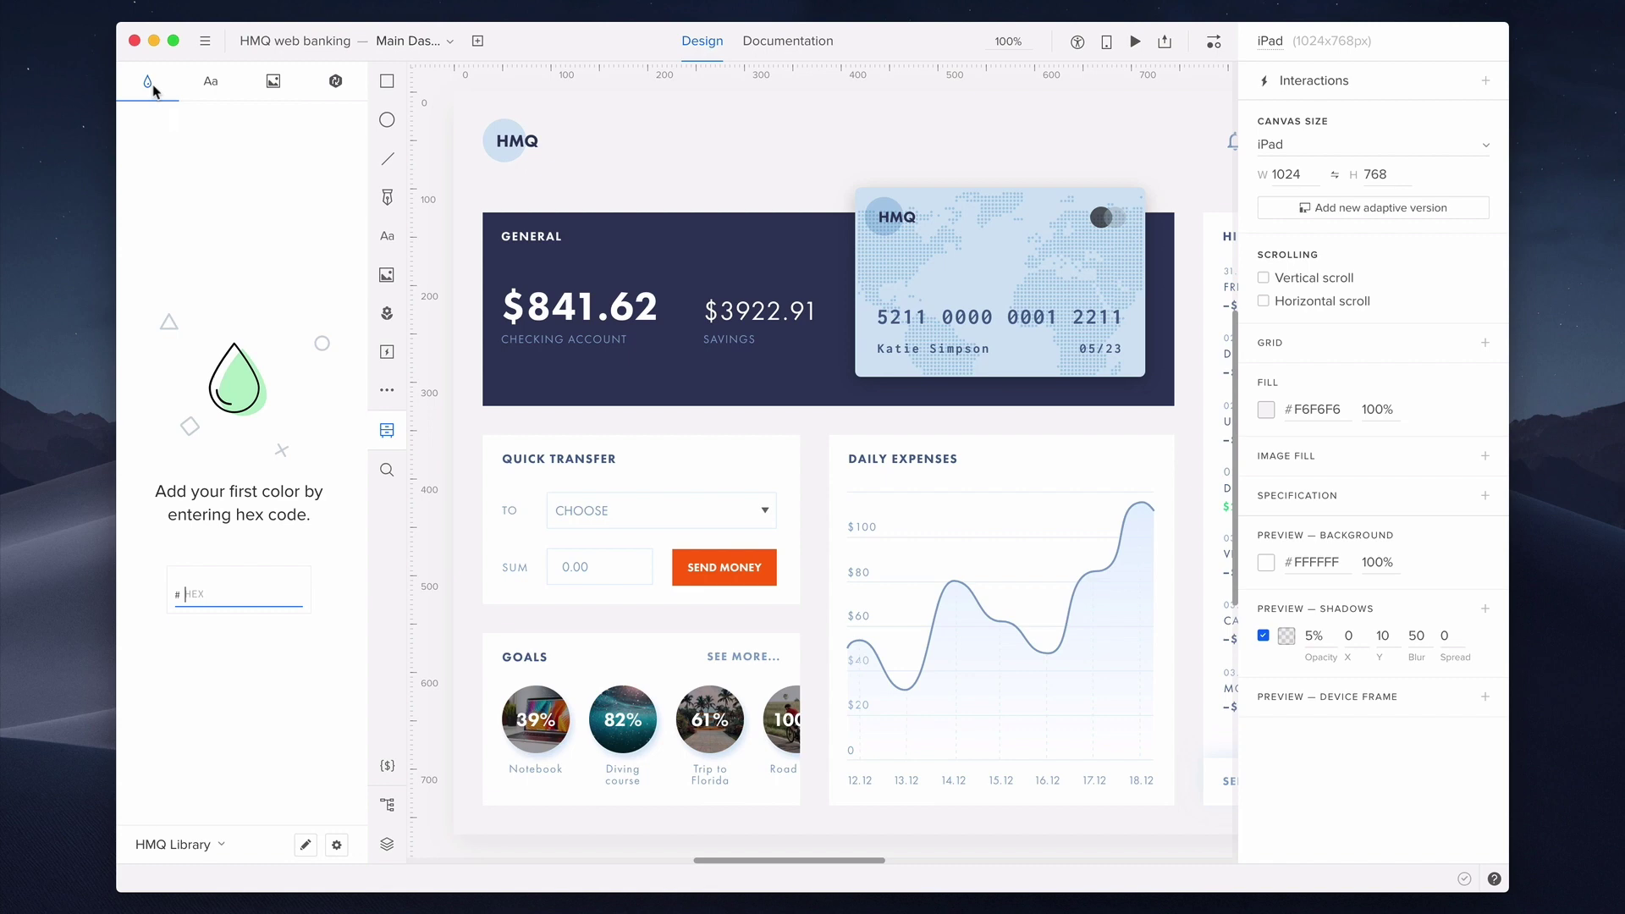
pyautogui.write('2e2f55')
pyautogui.press('Return')
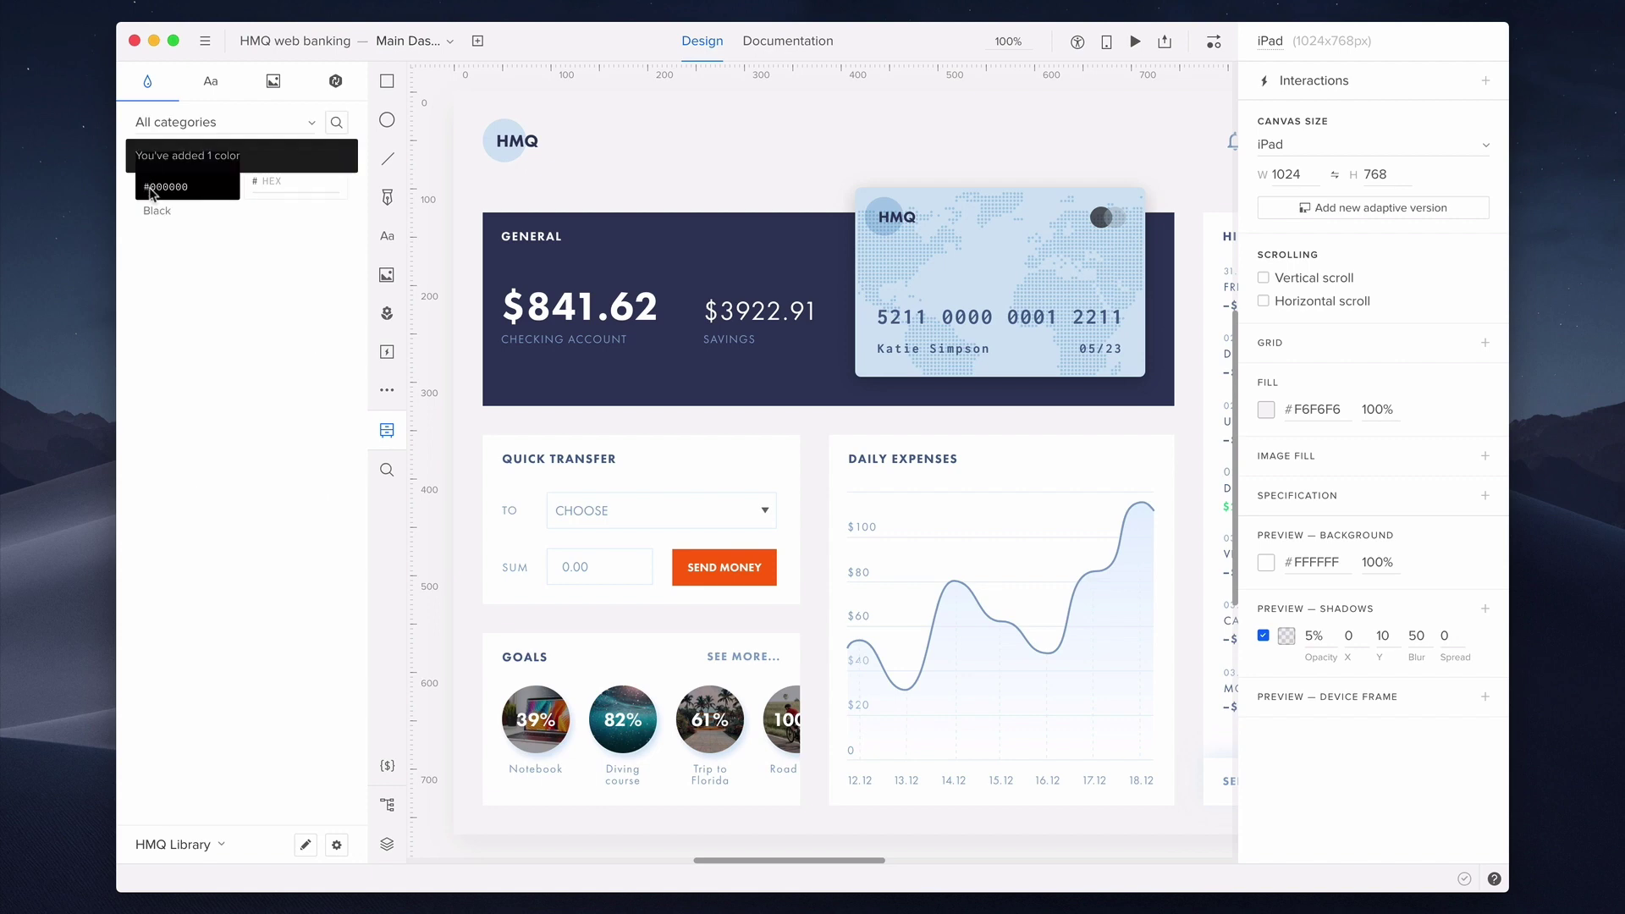
pyautogui.click(271, 186)
pyautogui.write('CDCC')
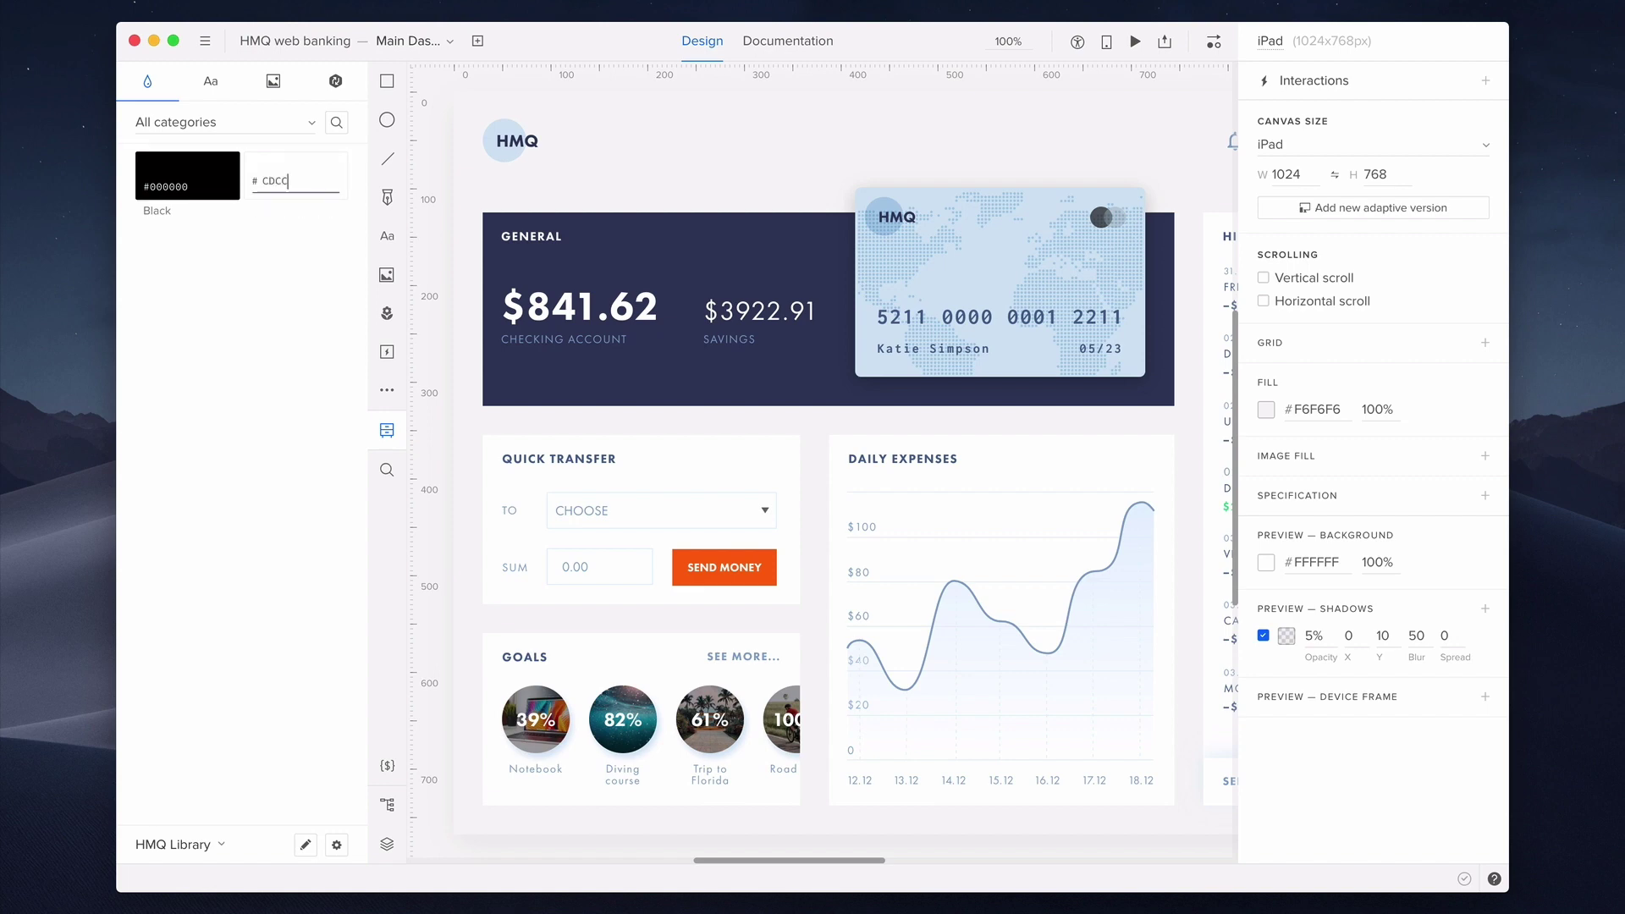
pyautogui.write('CD')
pyautogui.press('Return')
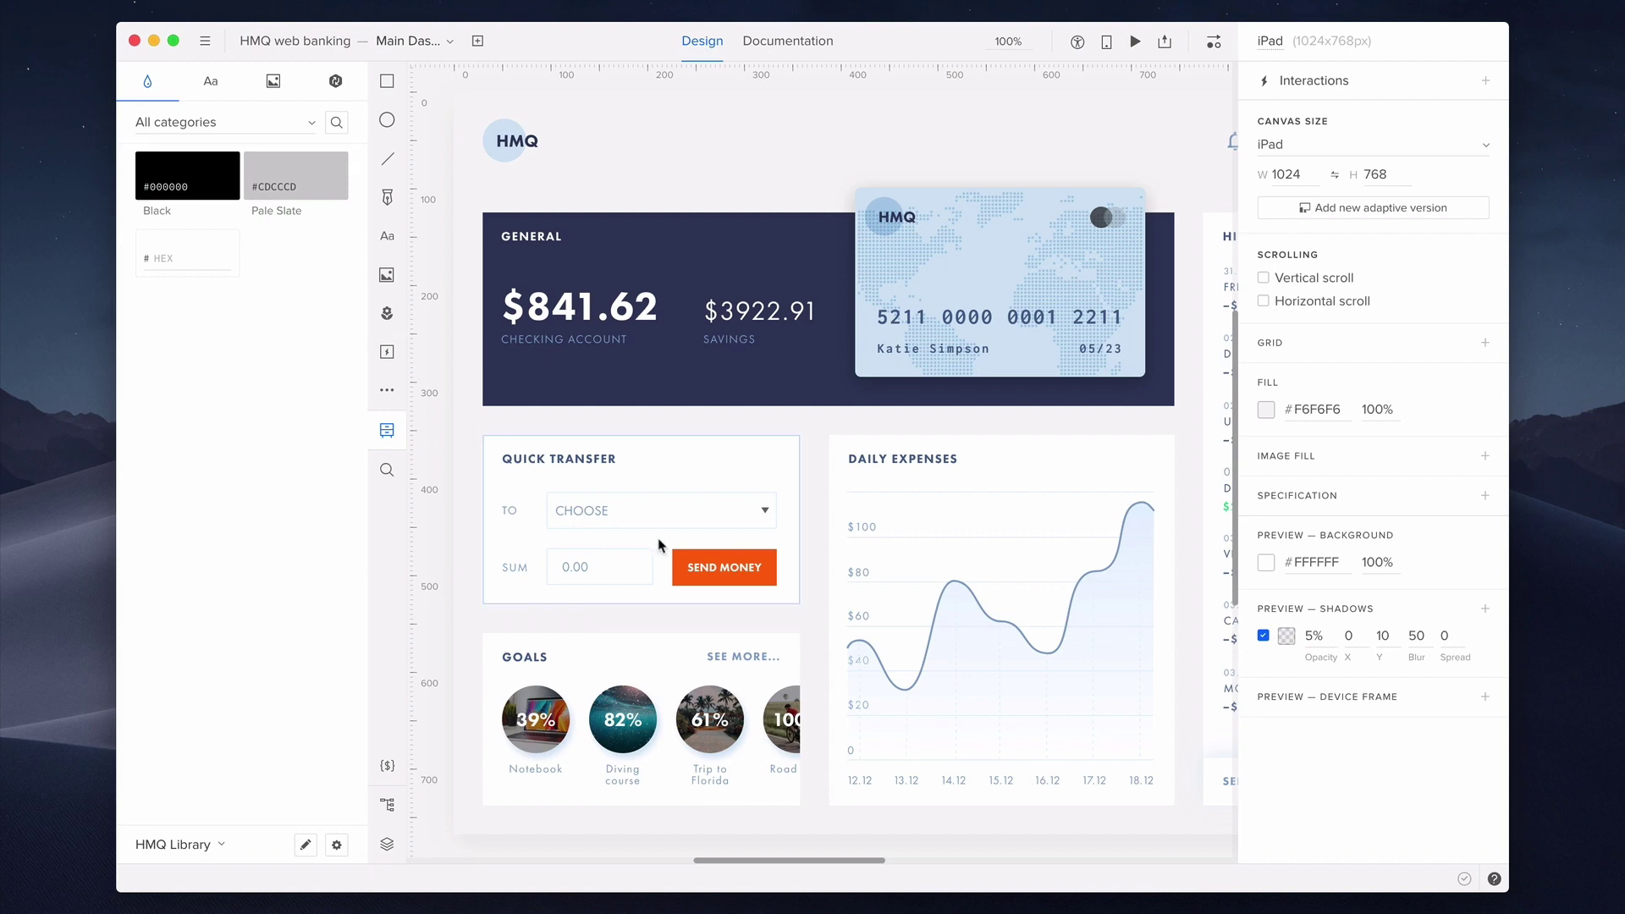
# Add the SEND MONEY button's white and orange and the General card's #30395C, named Dark Blue.
pyautogui.doubleClick(699, 567)
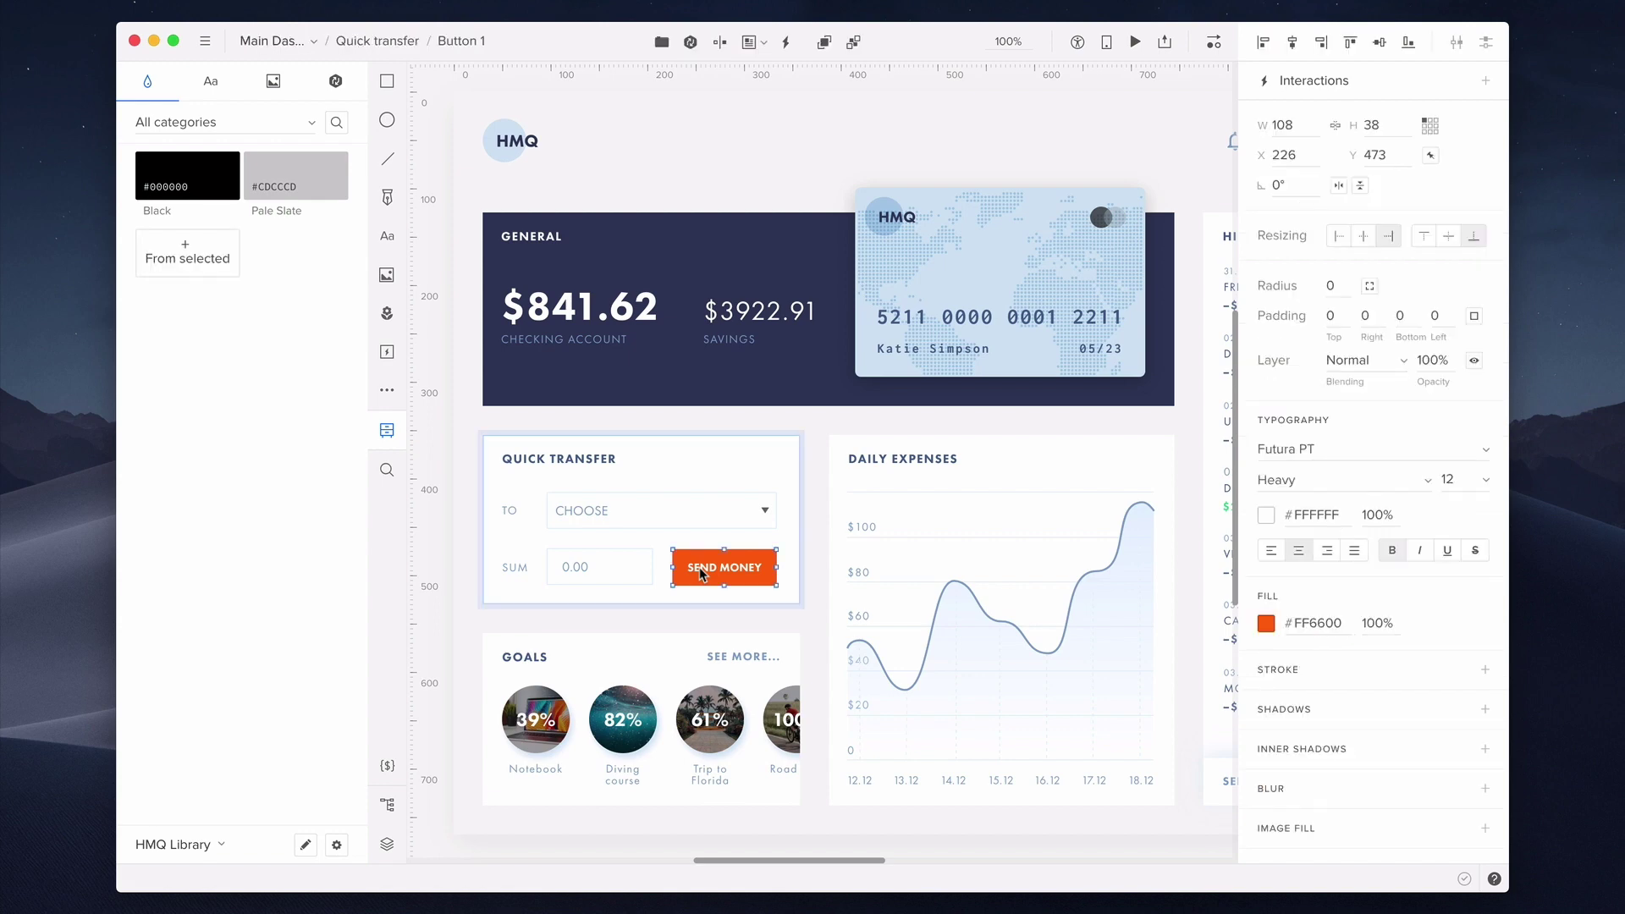
pyautogui.click(219, 279)
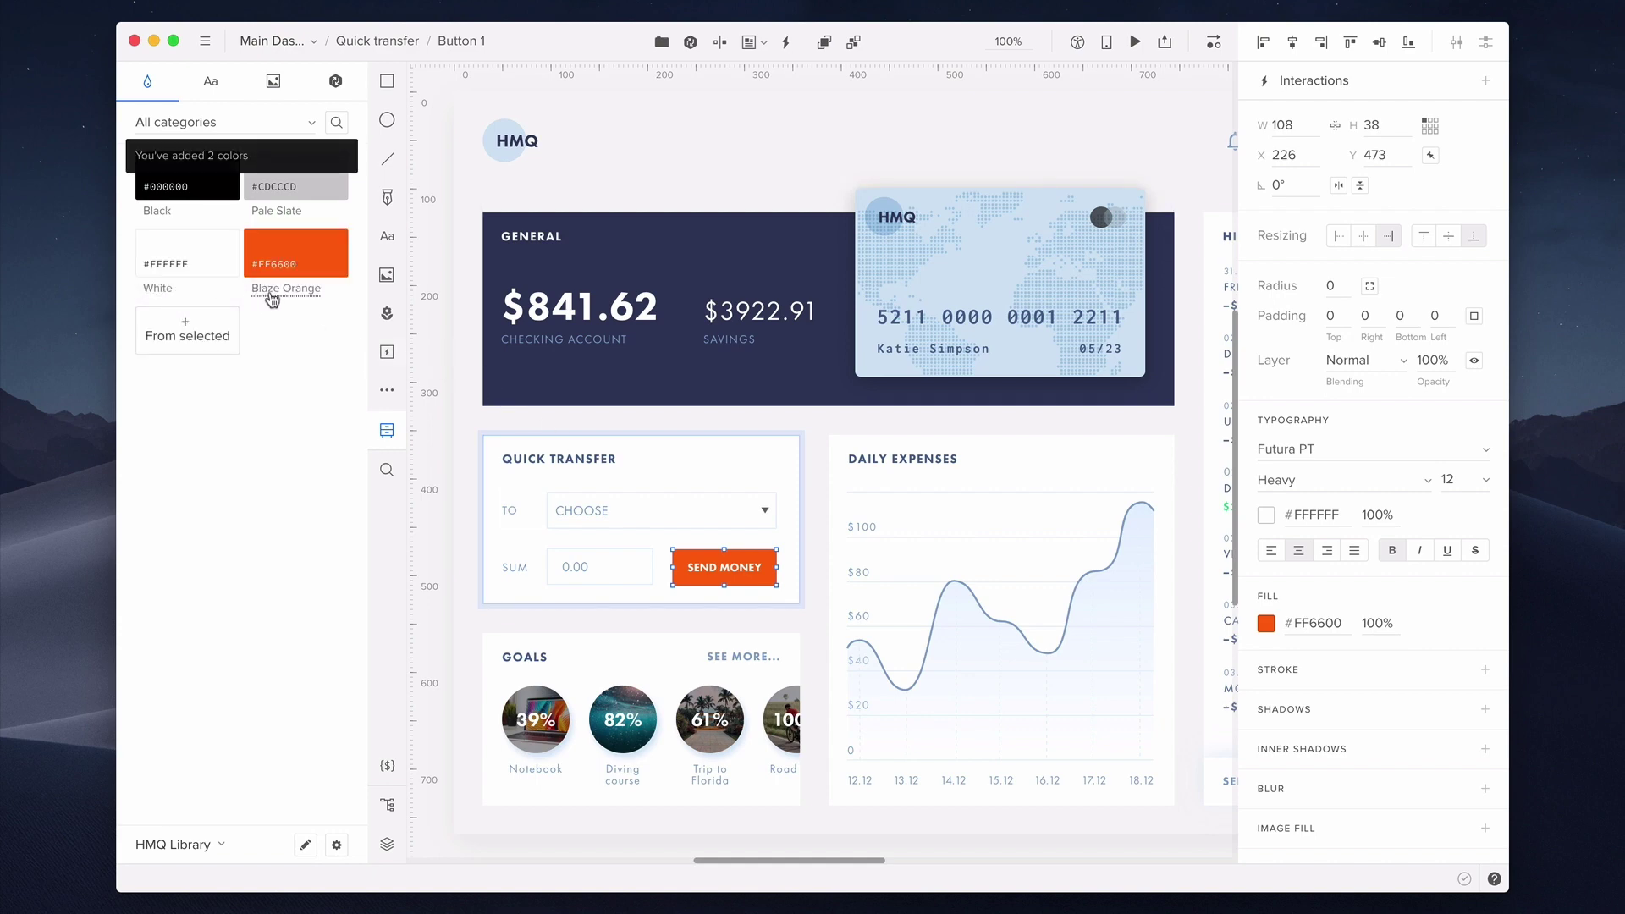
pyautogui.doubleClick(499, 272)
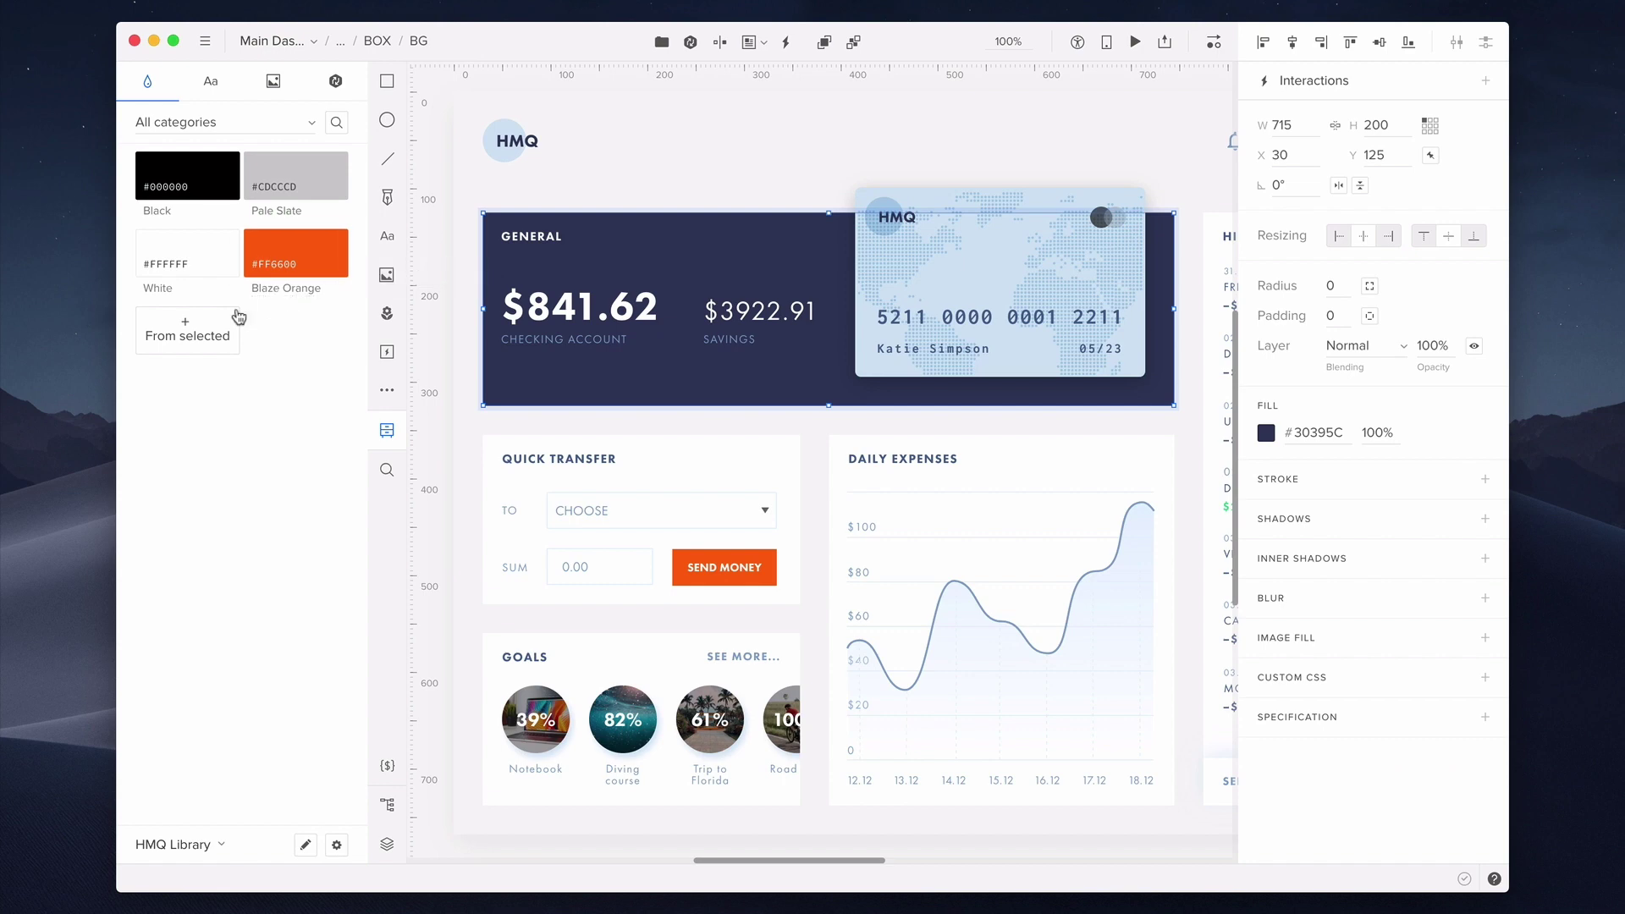
pyautogui.click(227, 323)
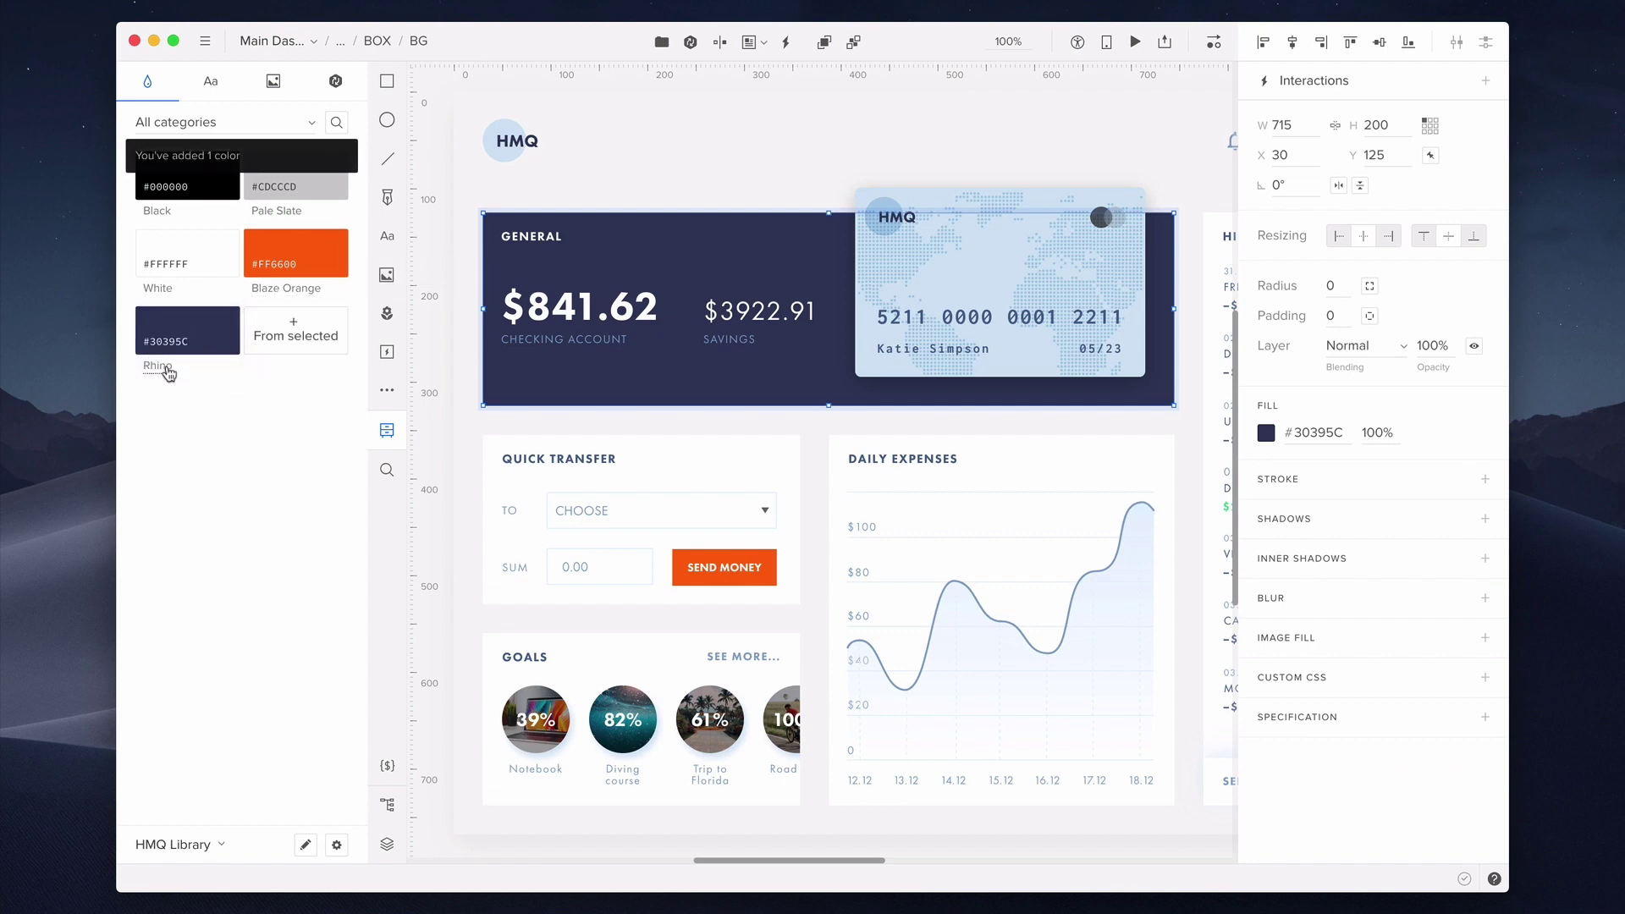
pyautogui.doubleClick(161, 367)
pyautogui.write('Dark Blue')
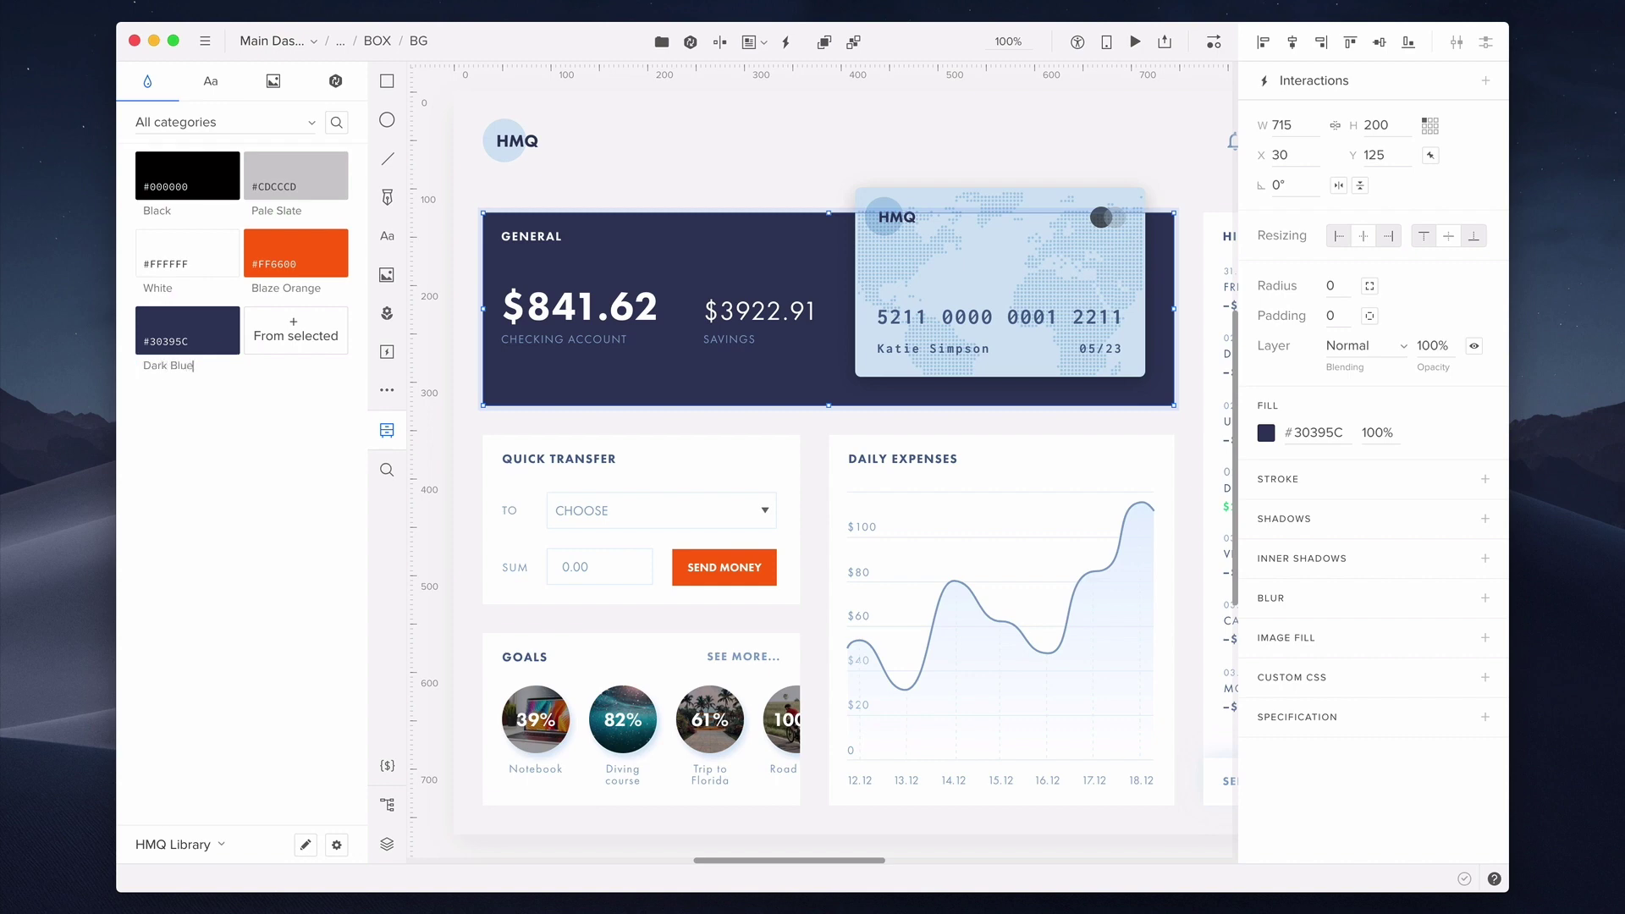
pyautogui.press('Return')
# Save the QUICK TRANSFER heading's typography as a library text style named HEADLINE.
pyautogui.click(211, 92)
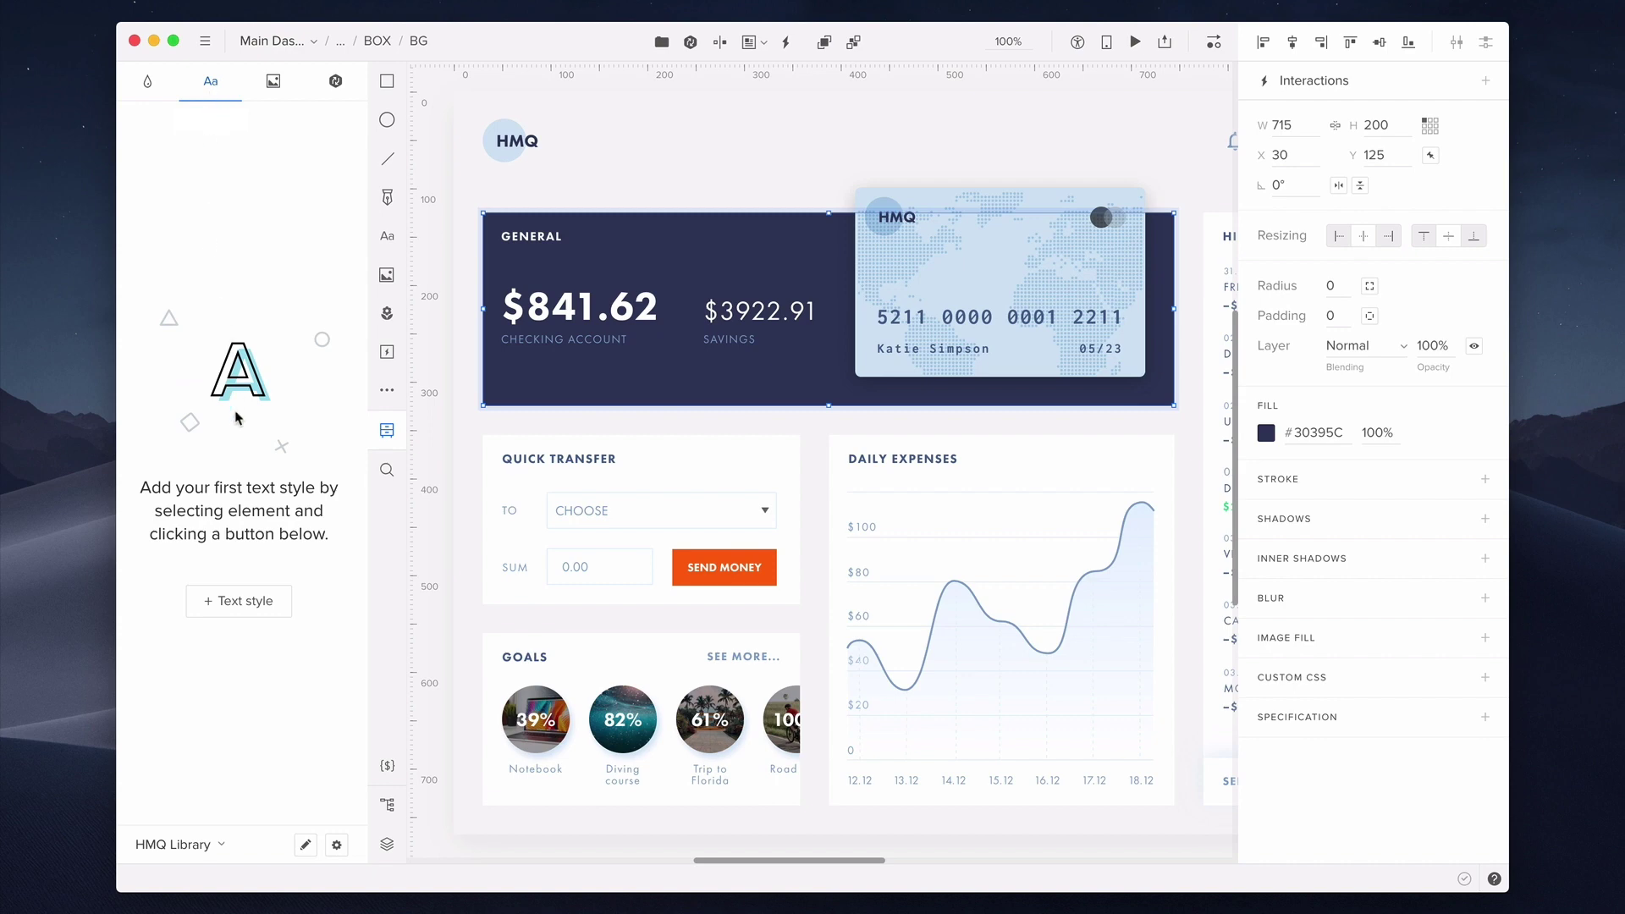
pyautogui.click(564, 463)
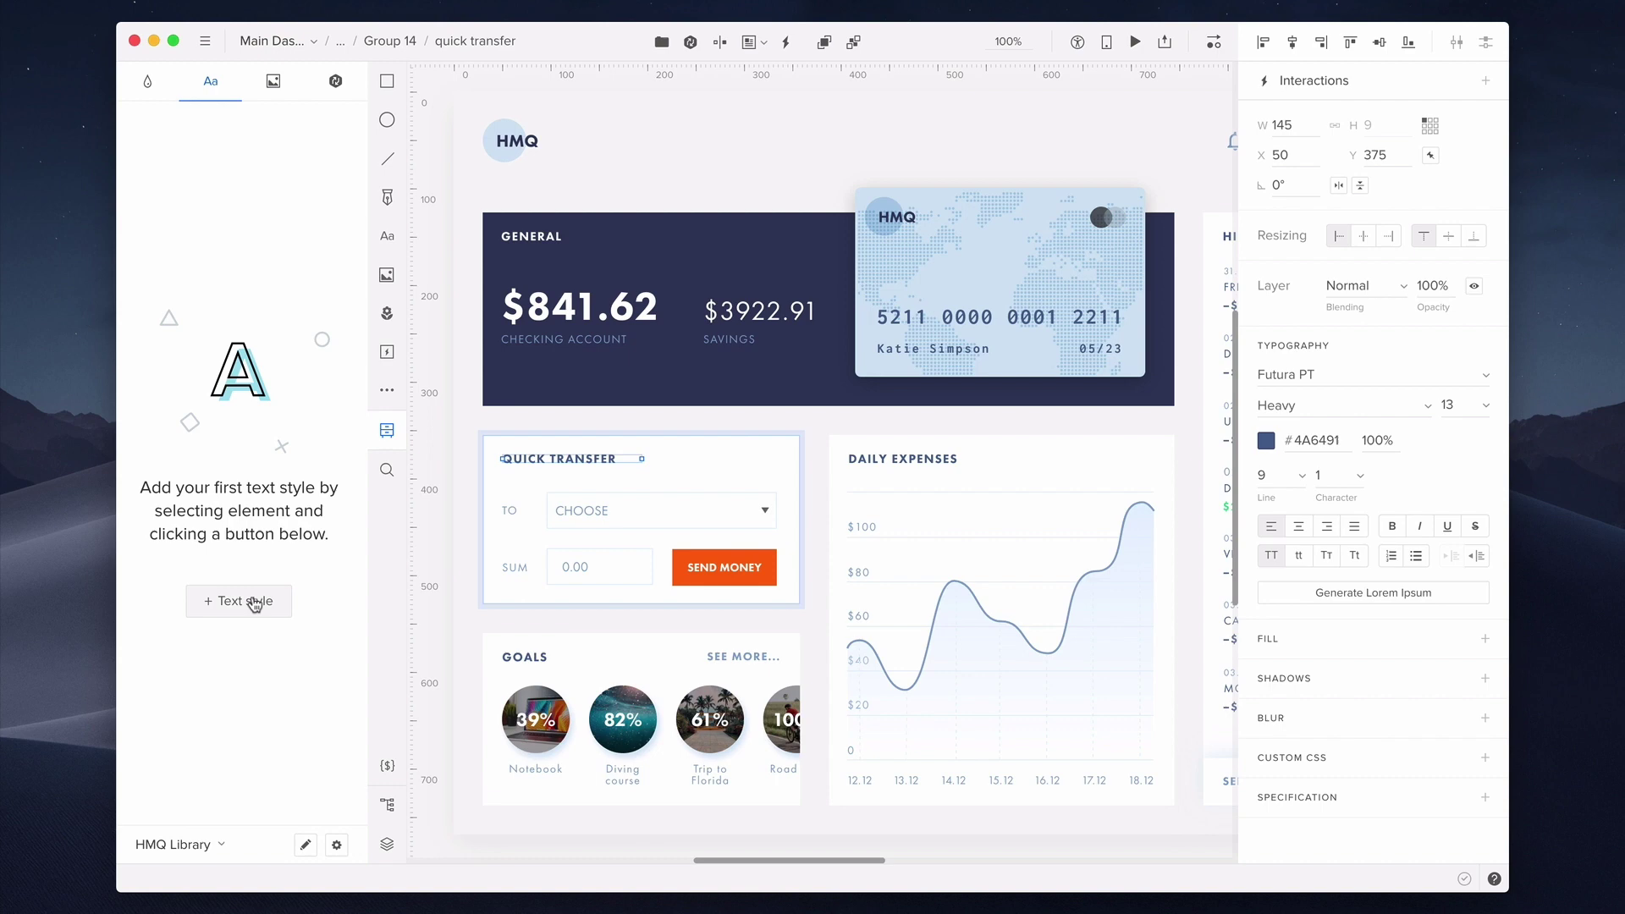
pyautogui.click(251, 604)
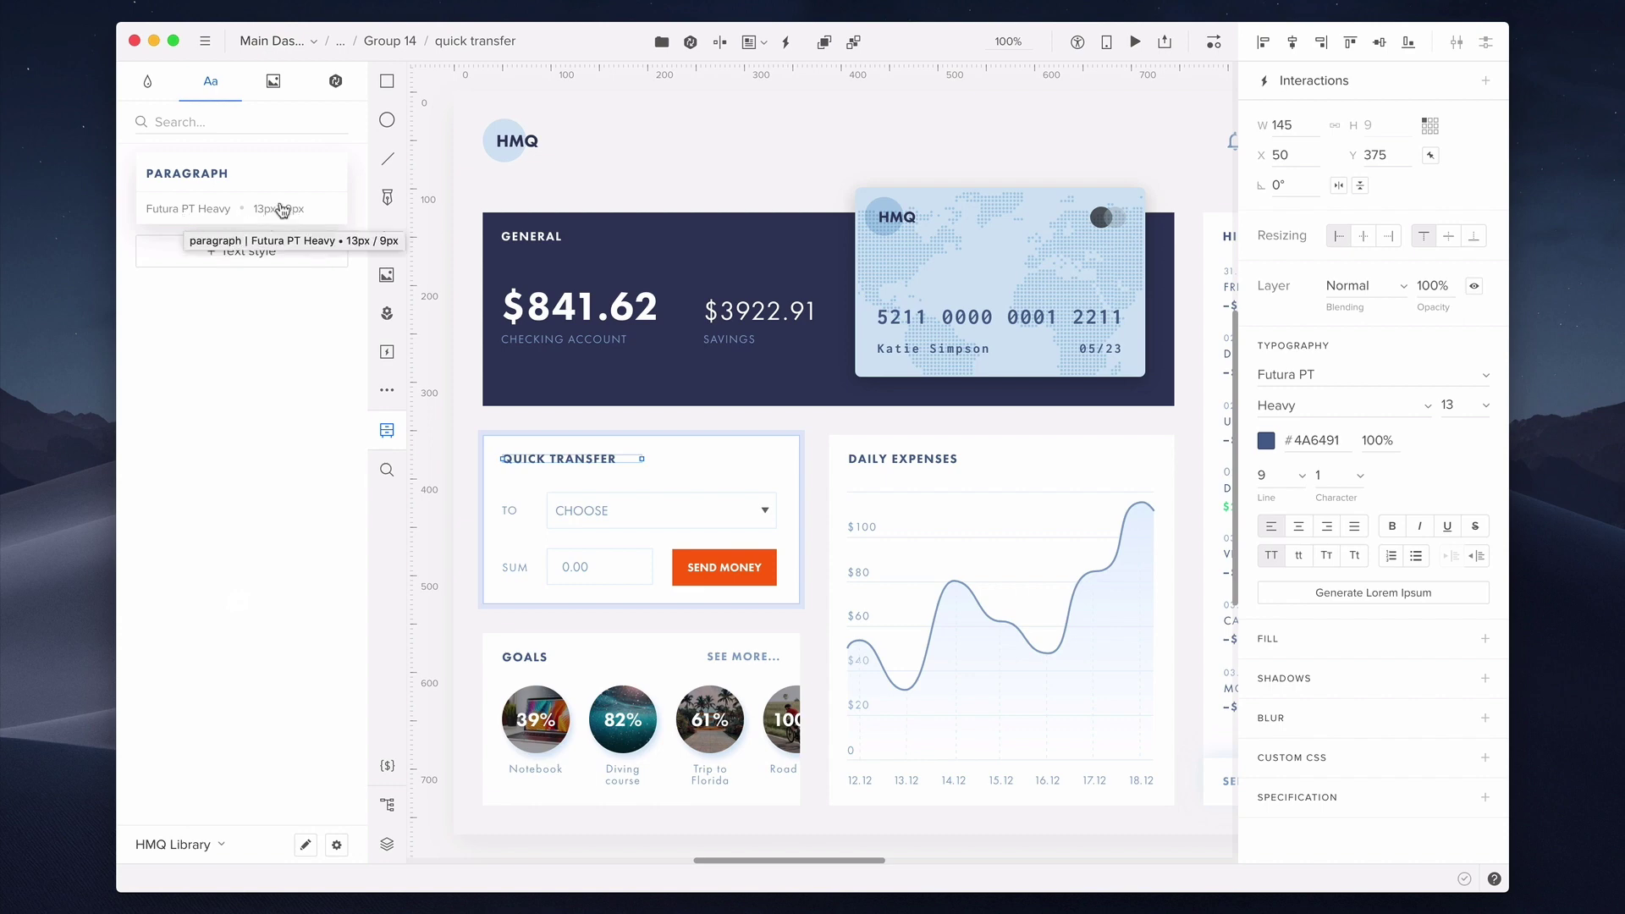
pyautogui.doubleClick(194, 173)
pyautogui.write('HEADLINE')
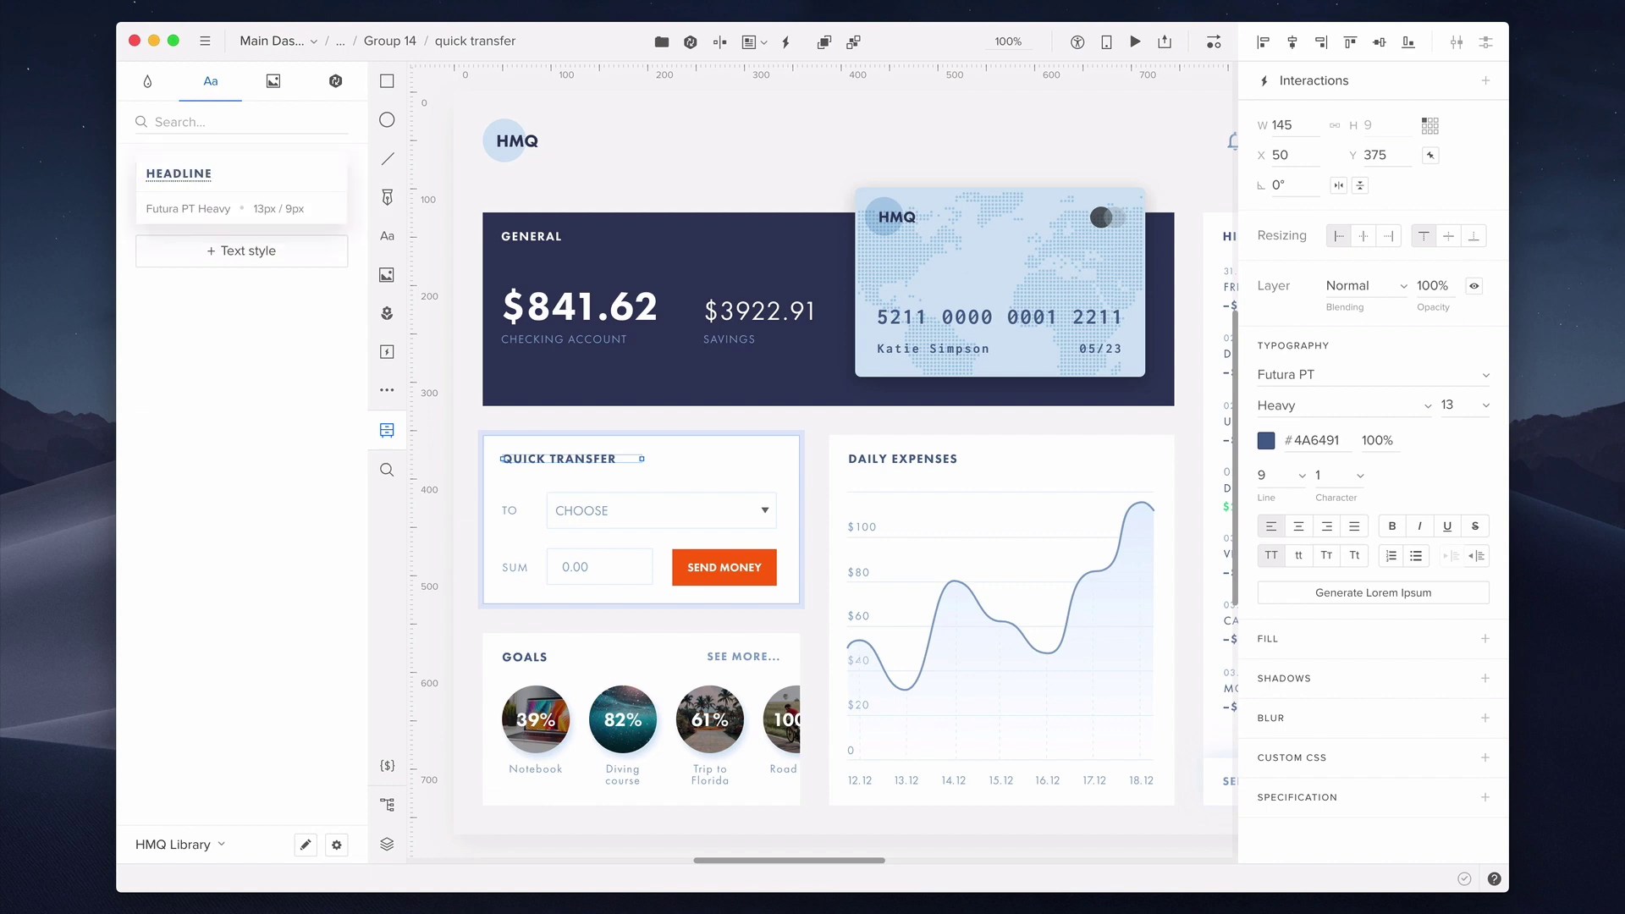
# Test-drop a HEADLINE text layer beside the HMQ logo, then undo it and clear the selection.
pyautogui.moveTo(201, 207); pyautogui.dragTo(747, 152)
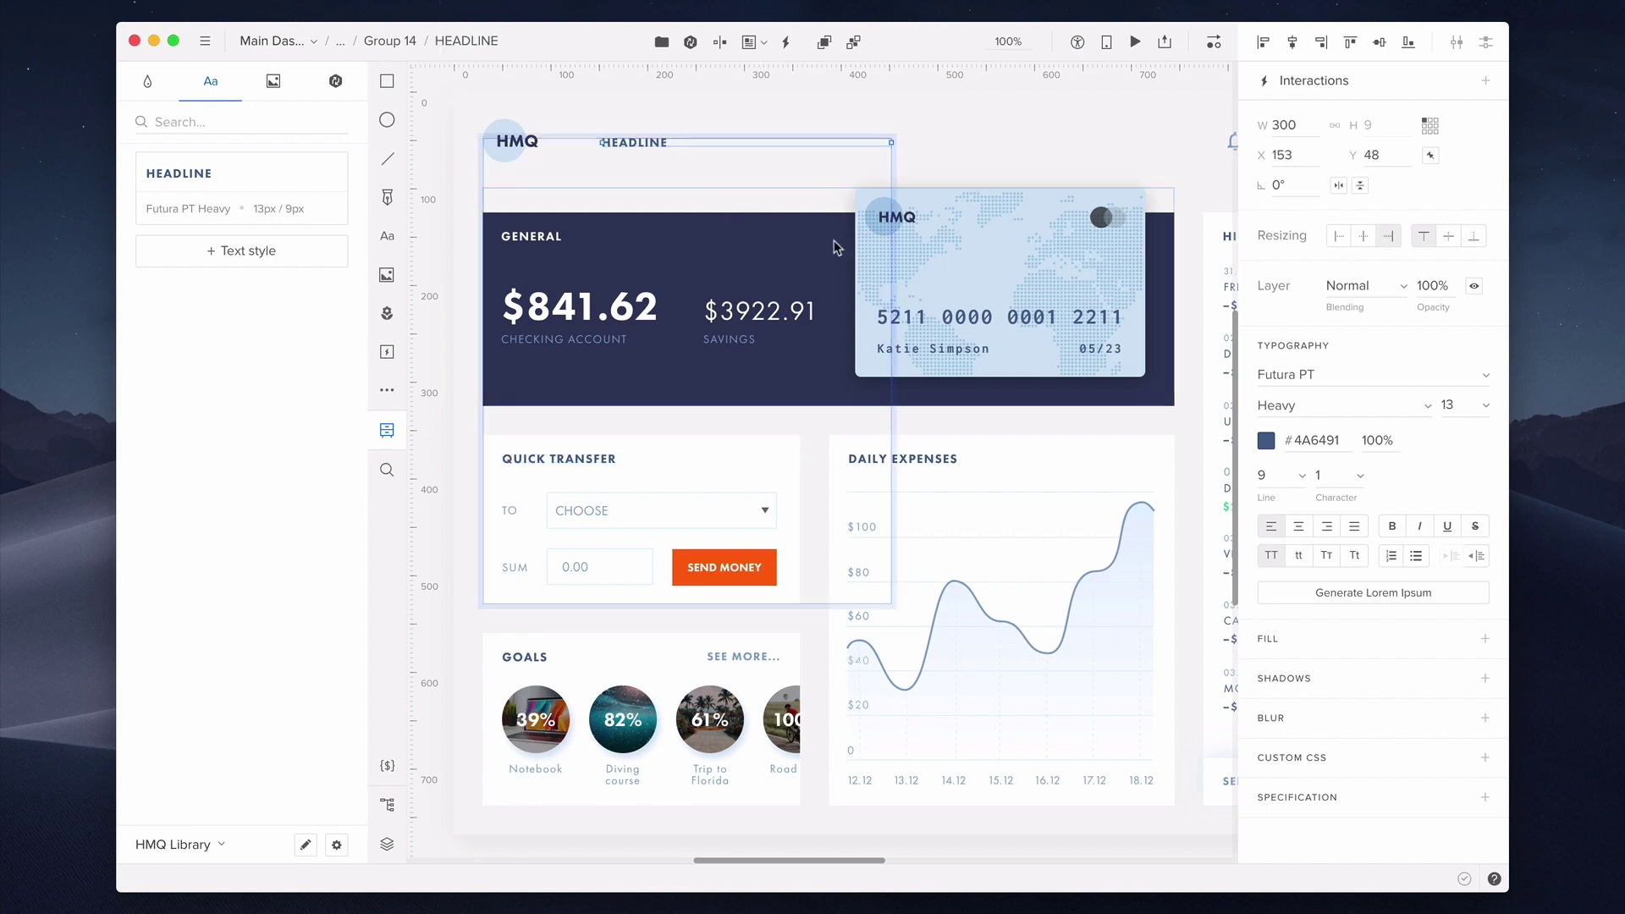
pyautogui.hotkey('ctrl', 'z')
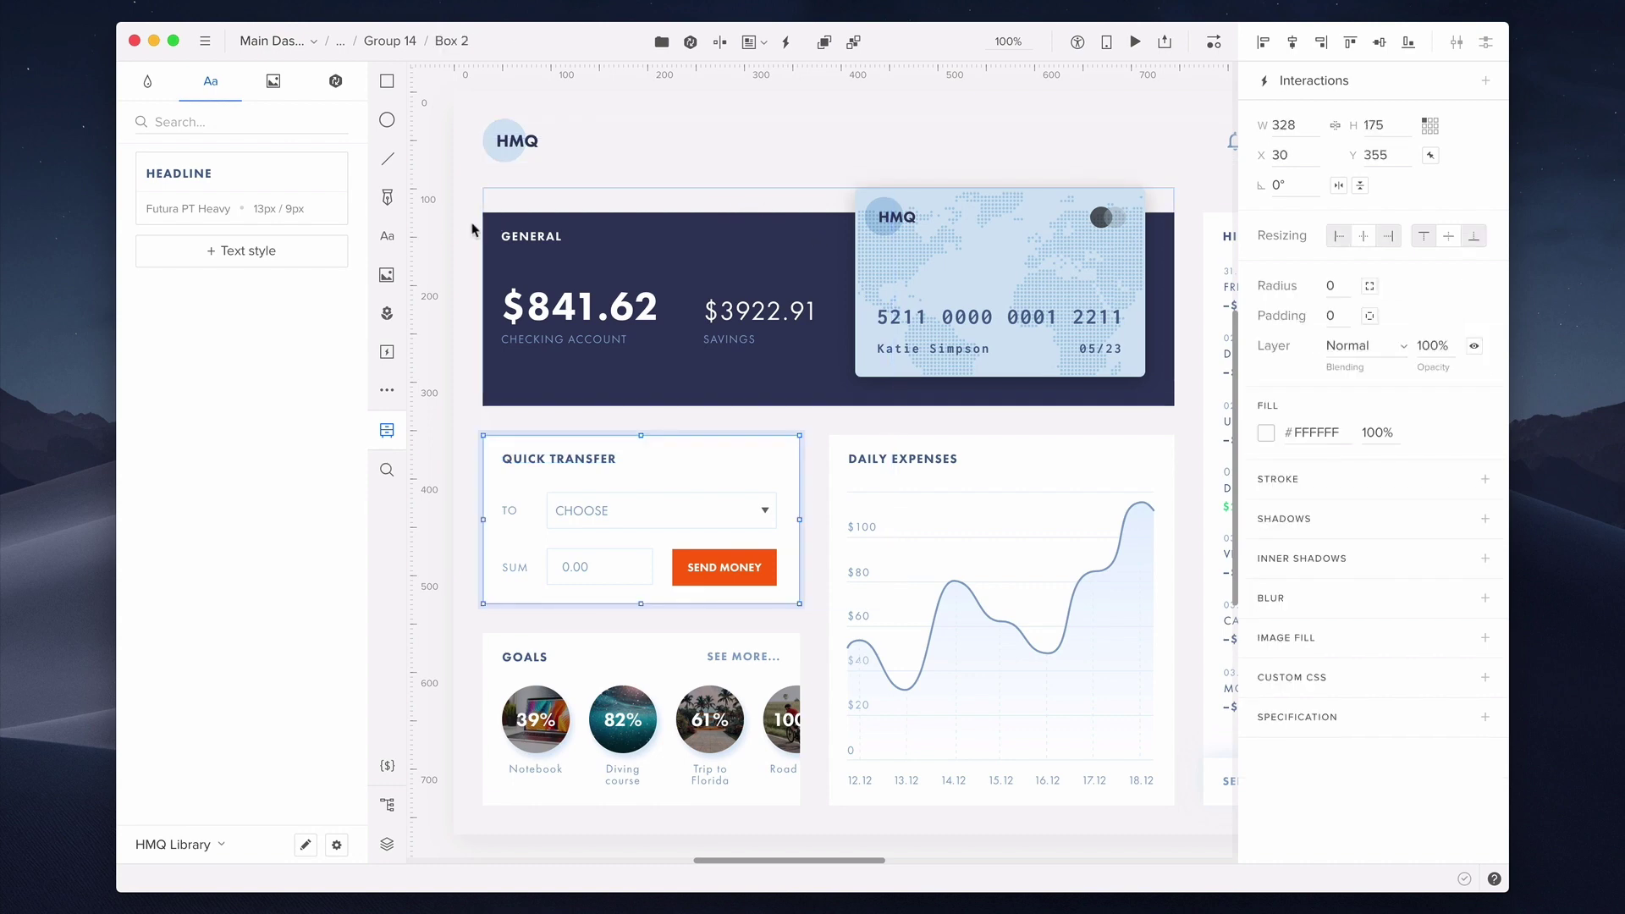
pyautogui.click(453, 237)
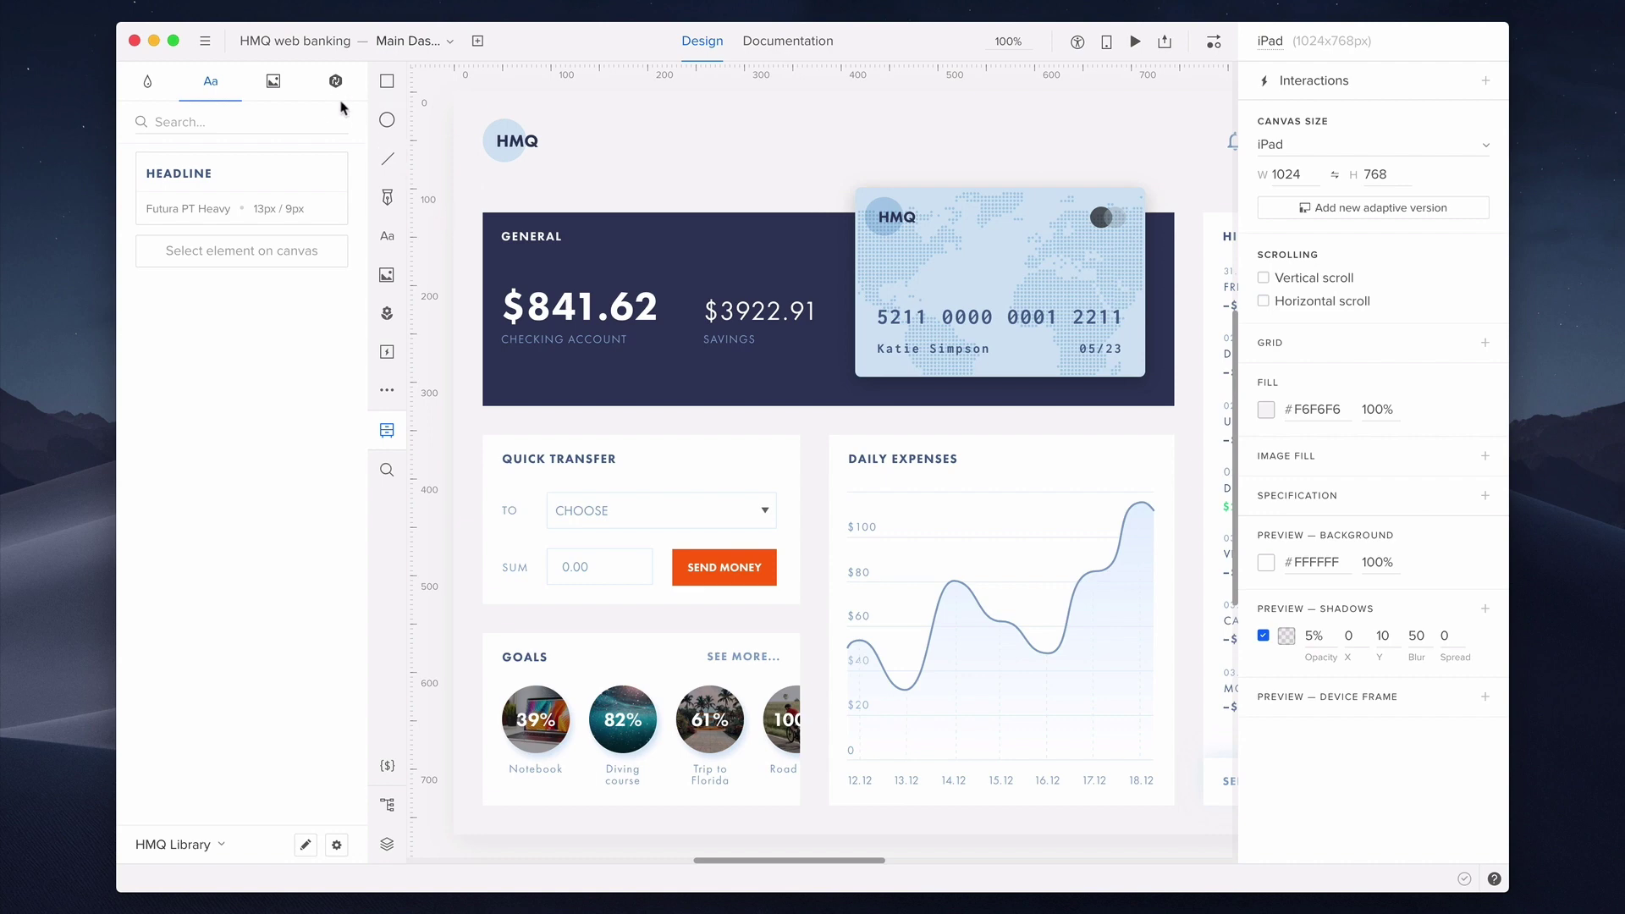
# Upload the car, cart, drink, exchange and house PNG icons to the library images and test-place the cart icon.
pyautogui.click(274, 93)
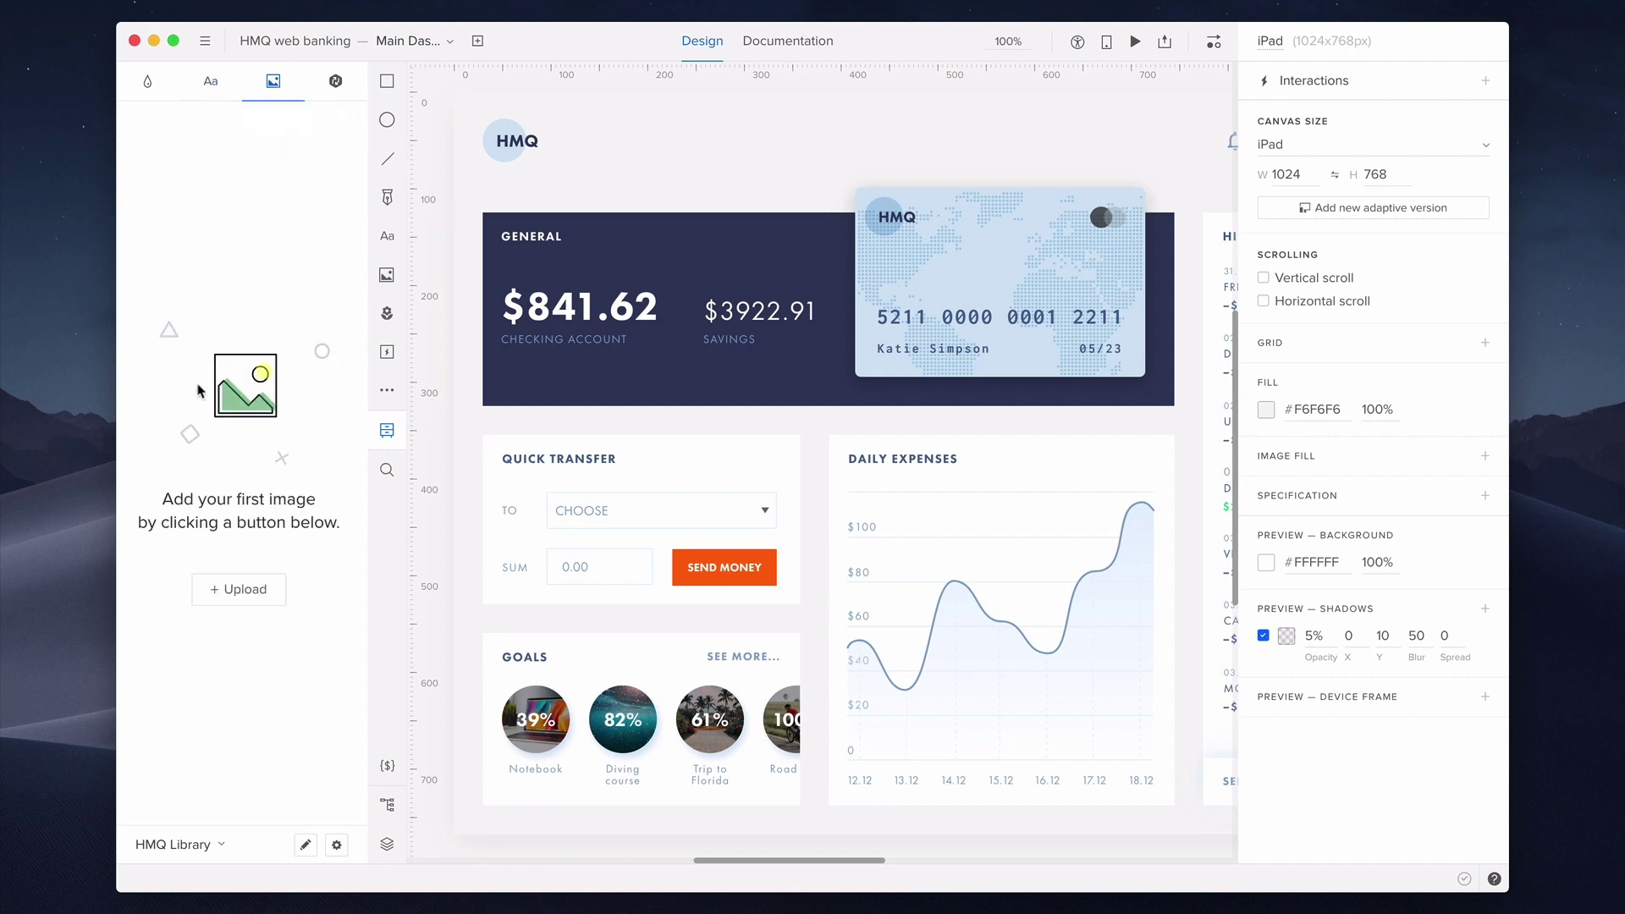
pyautogui.click(247, 589)
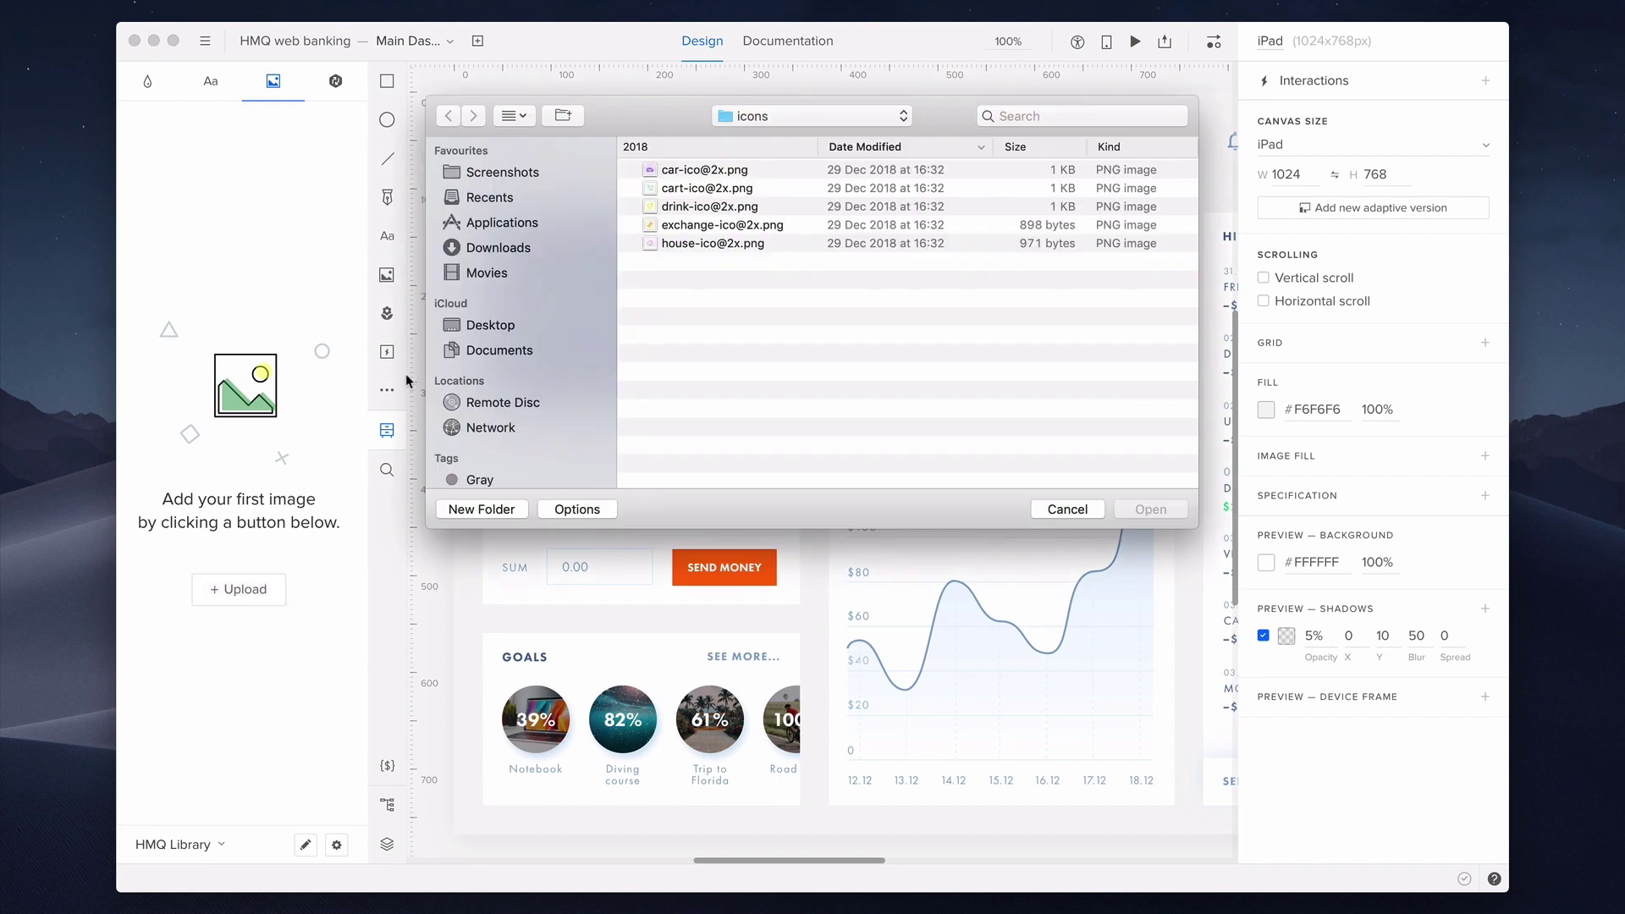
pyautogui.click(687, 171)
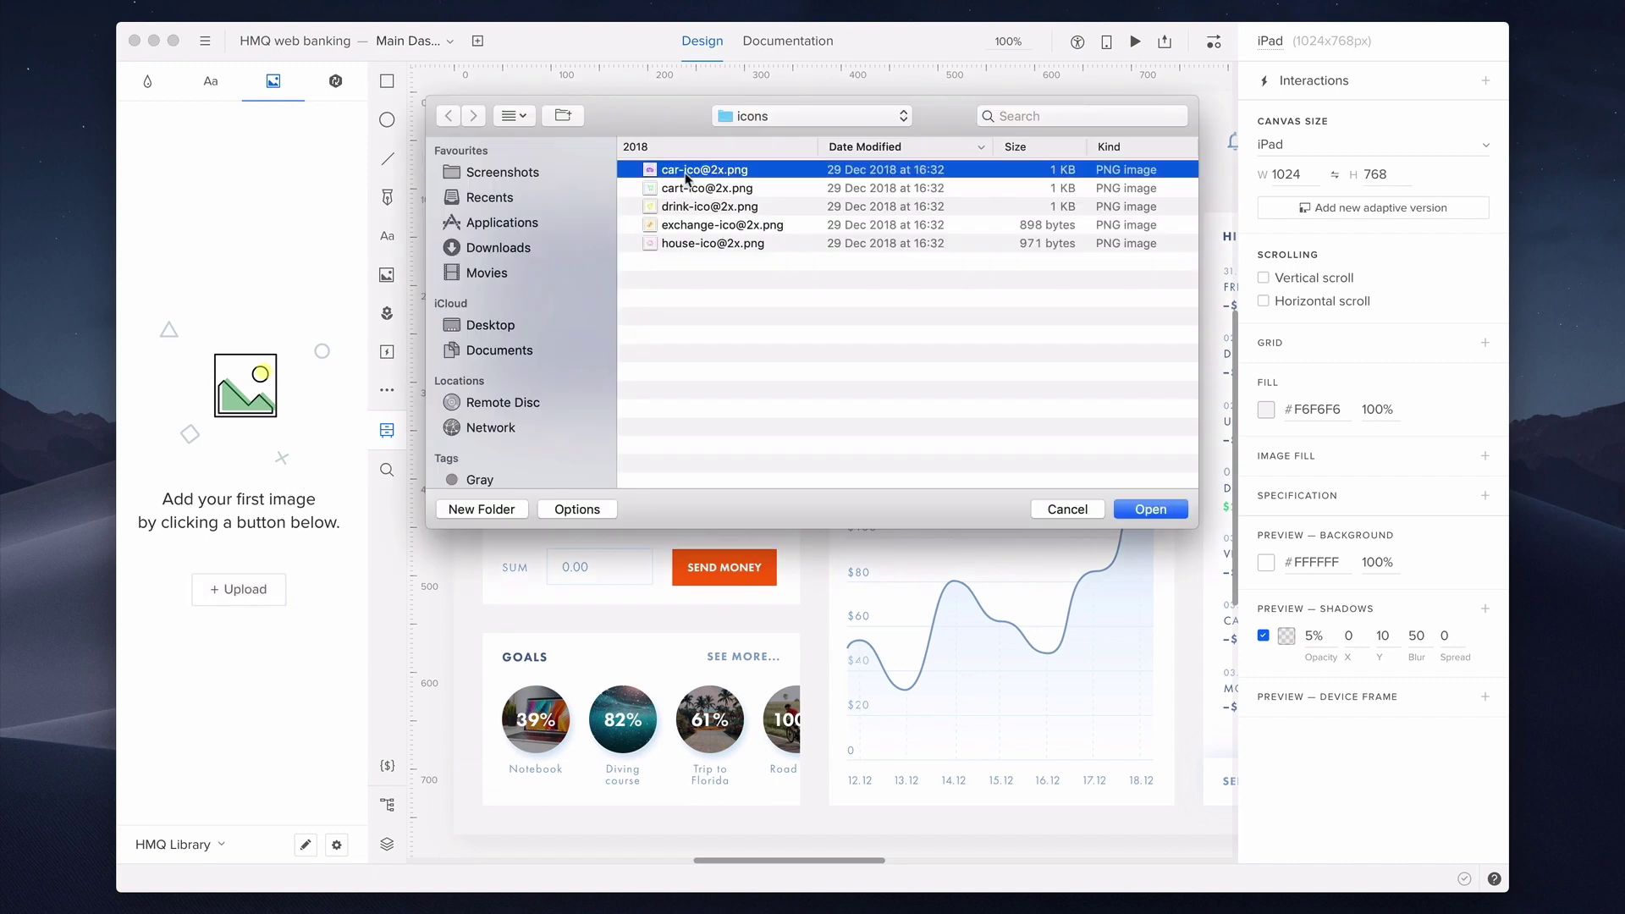
pyautogui.keyDown('shift'); pyautogui.click(688, 244); pyautogui.keyUp('shift')
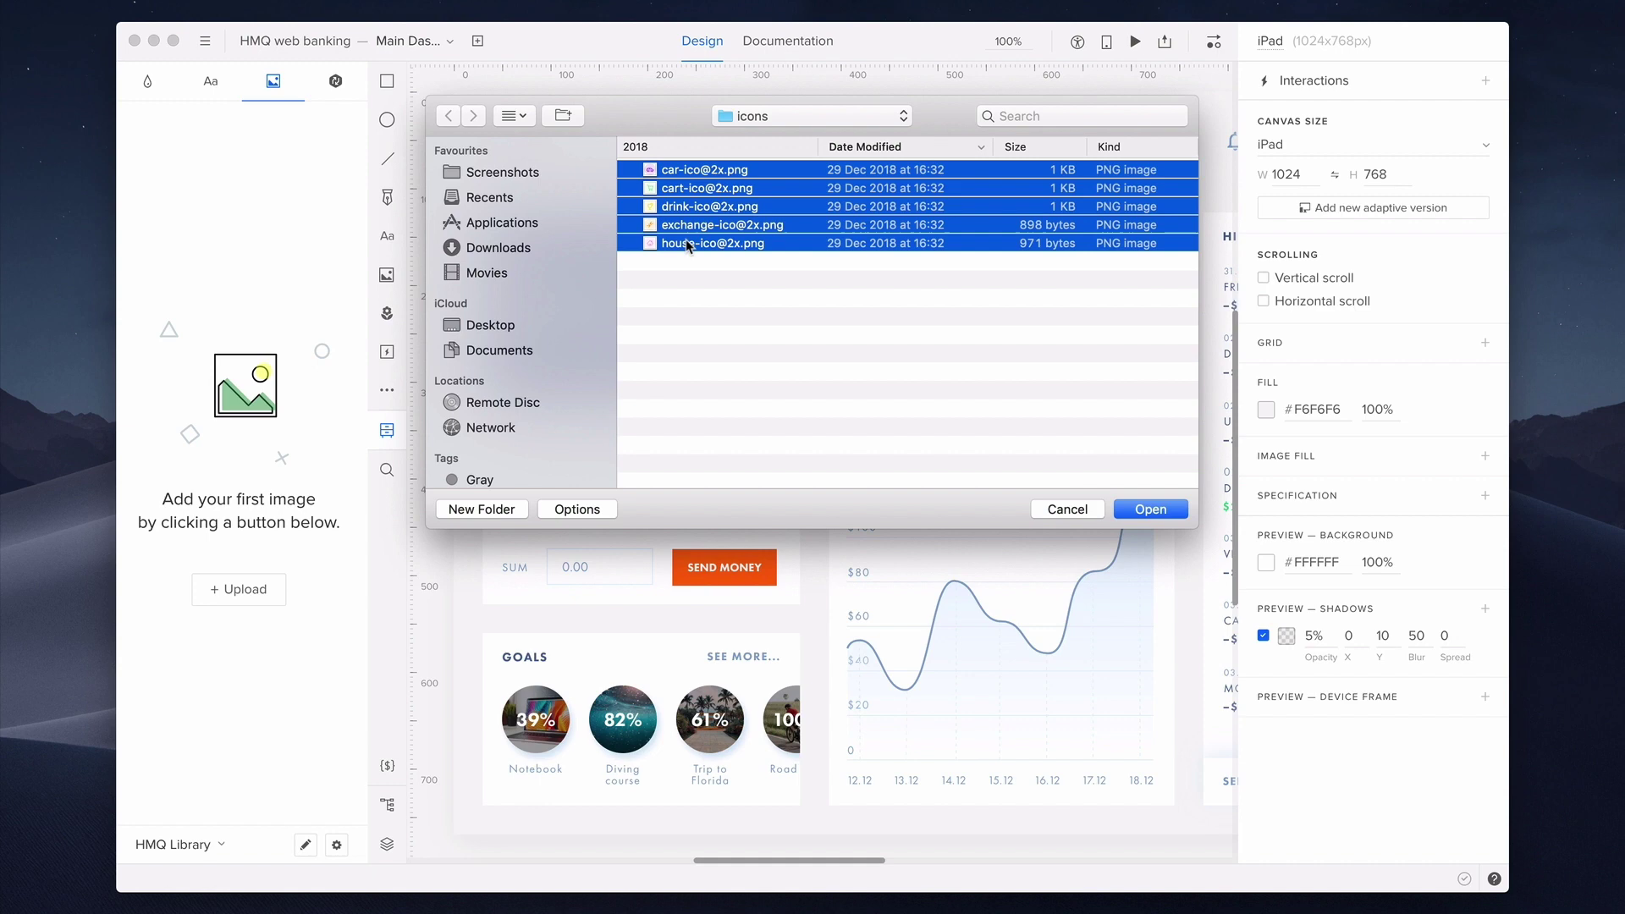
pyautogui.press('Return')
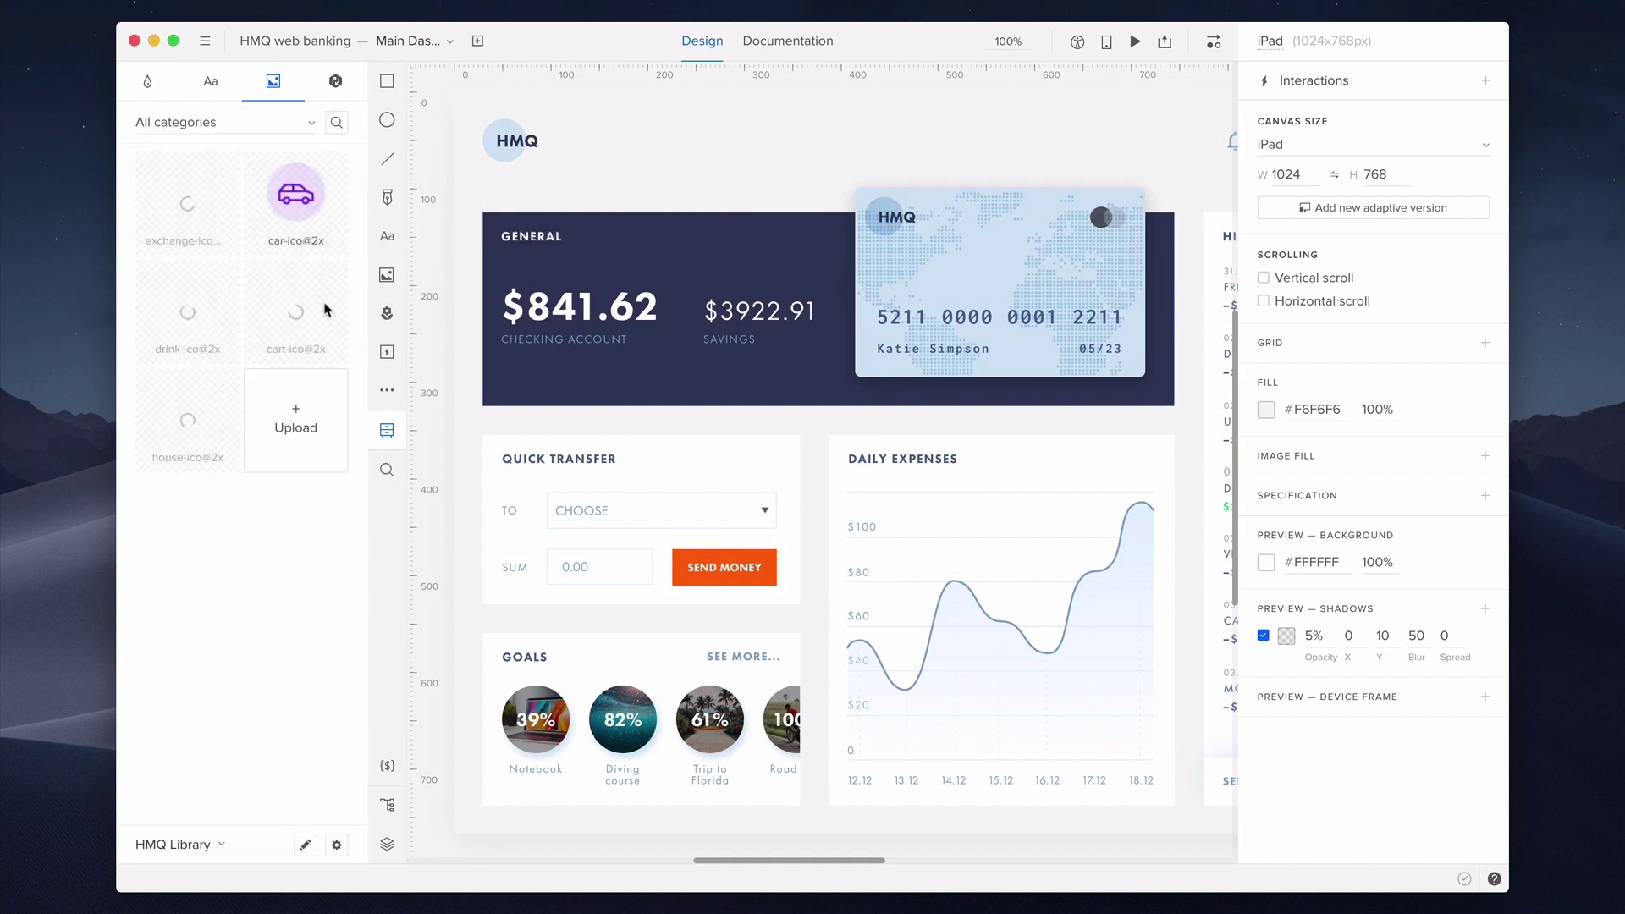
pyautogui.moveTo(297, 301); pyautogui.dragTo(645, 137)
pyautogui.press('Escape')
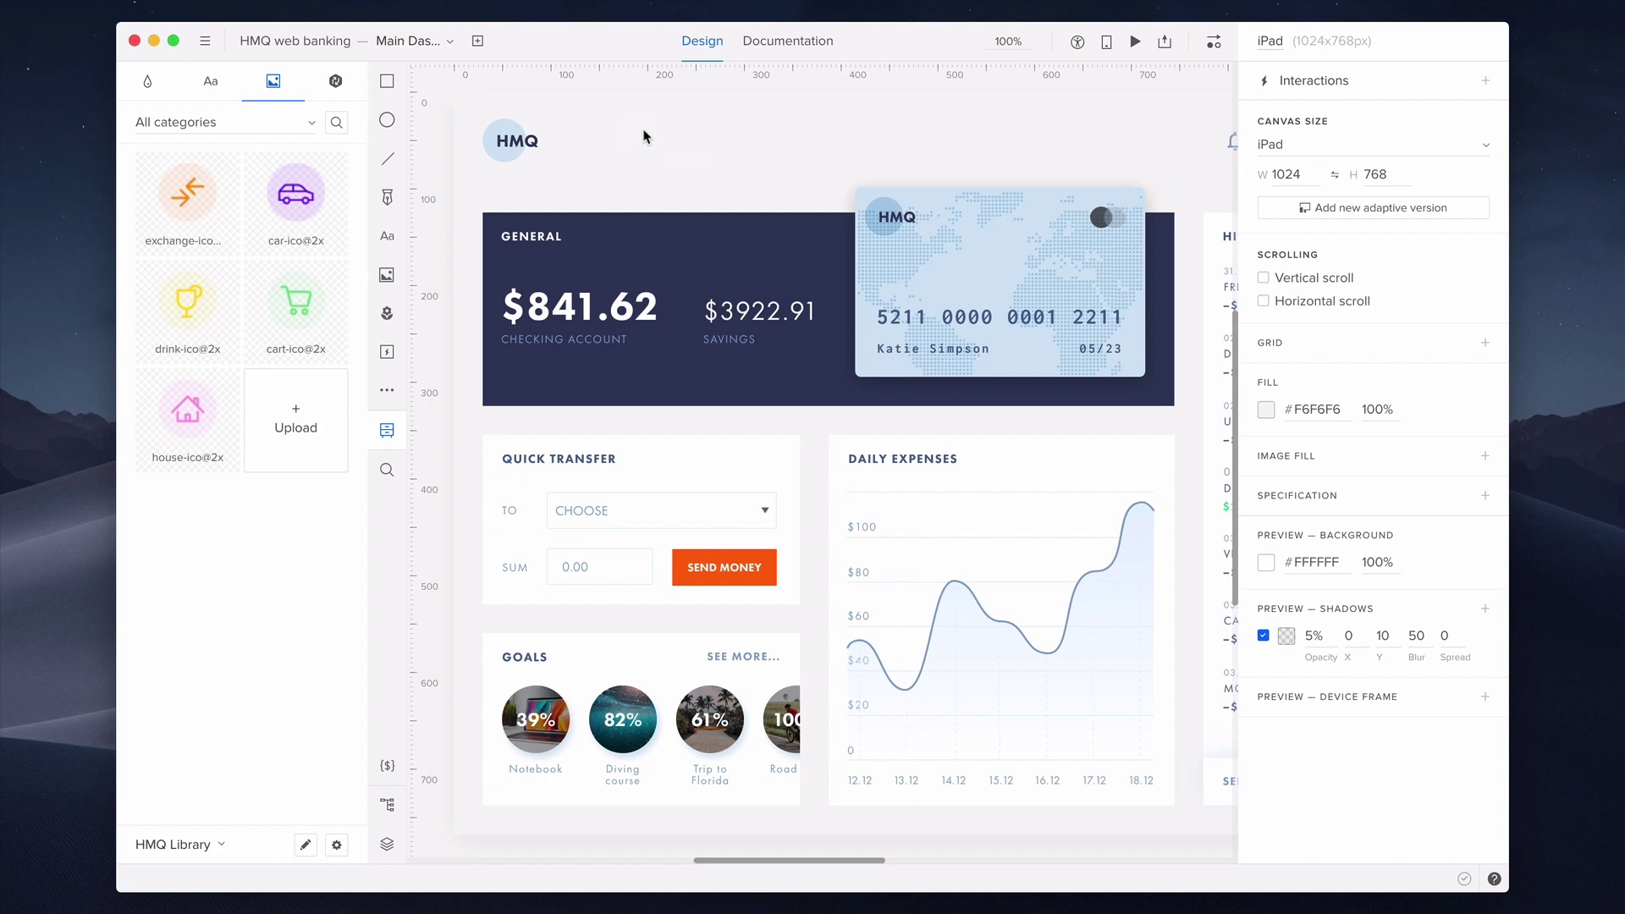
# Make the SEND MONEY button, Goals card and Daily Expenses card into library symbols.
pyautogui.click(336, 82)
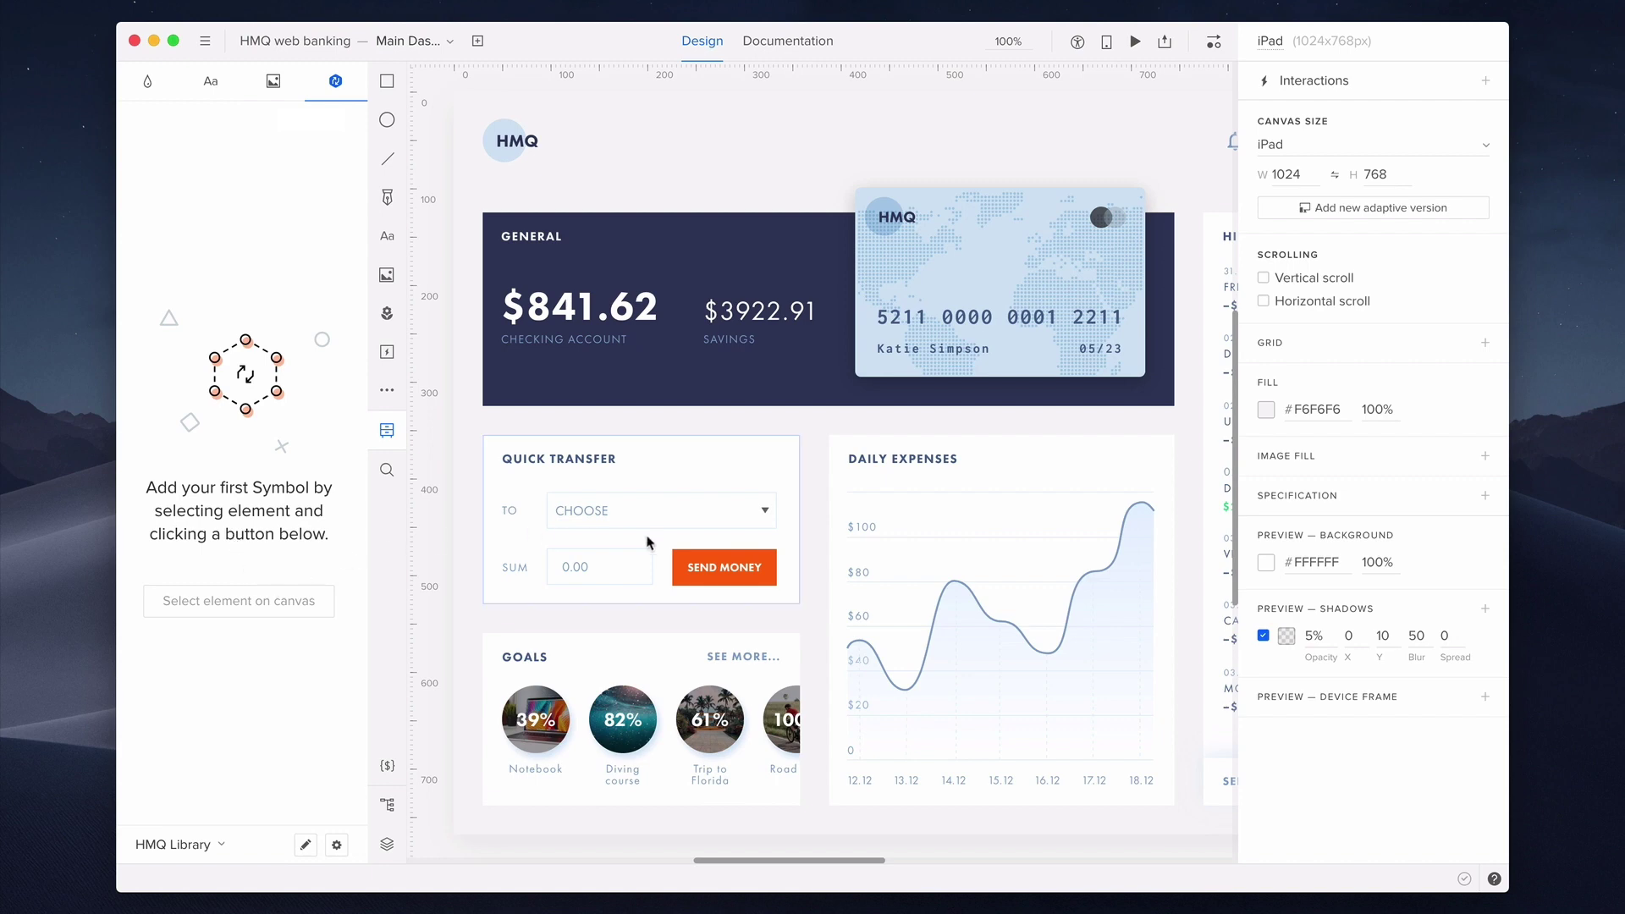
pyautogui.doubleClick(733, 576)
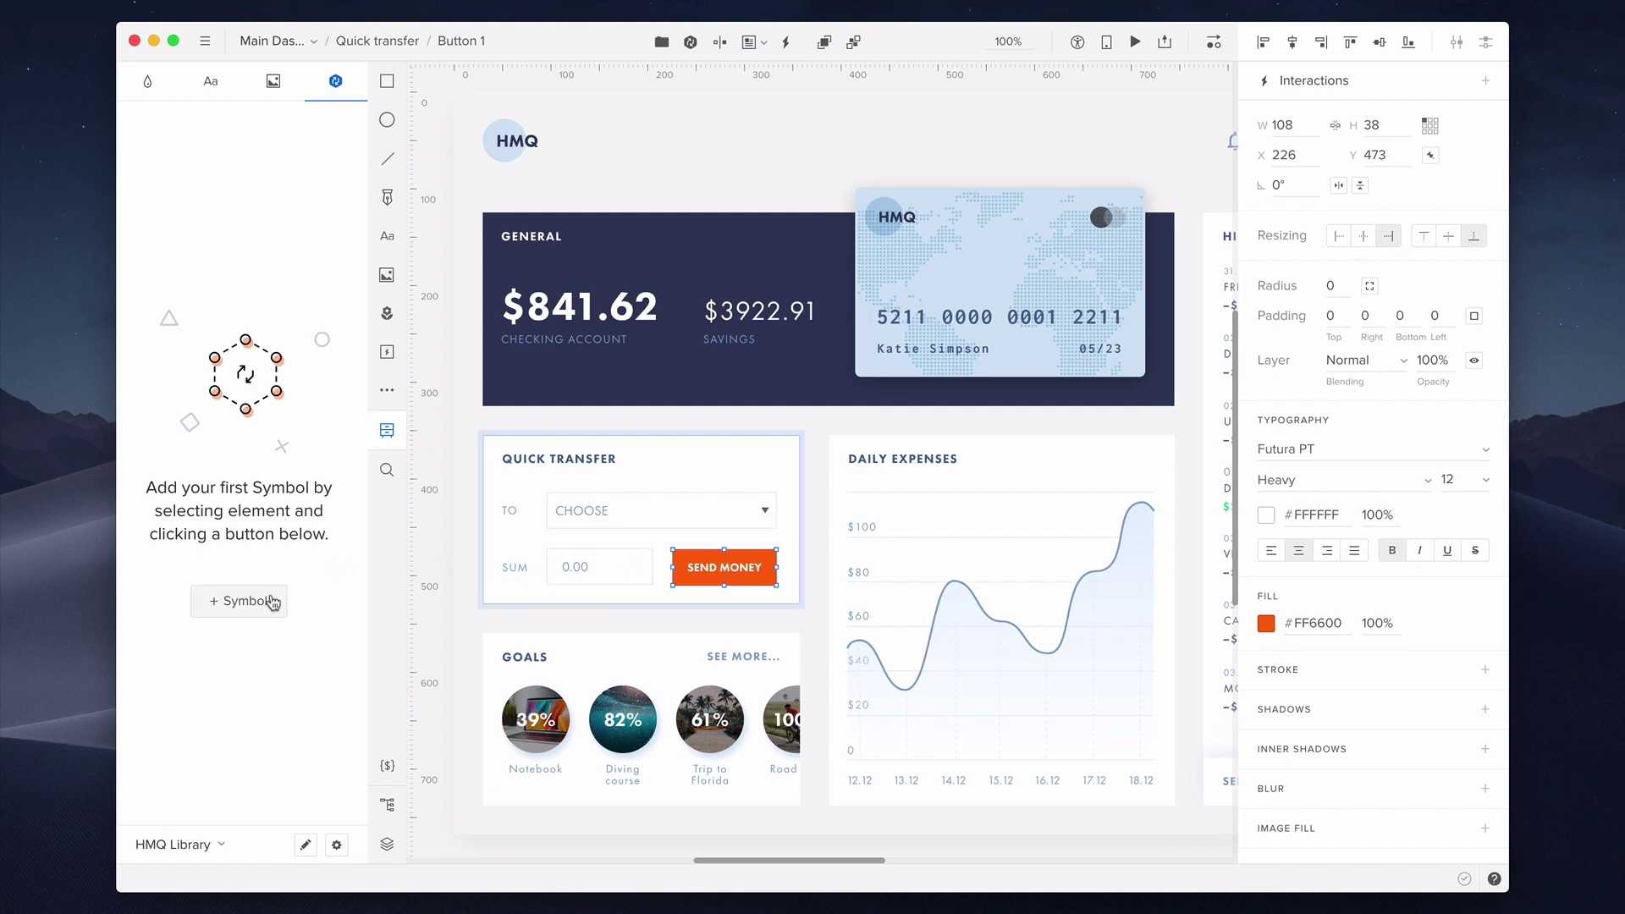
pyautogui.click(272, 601)
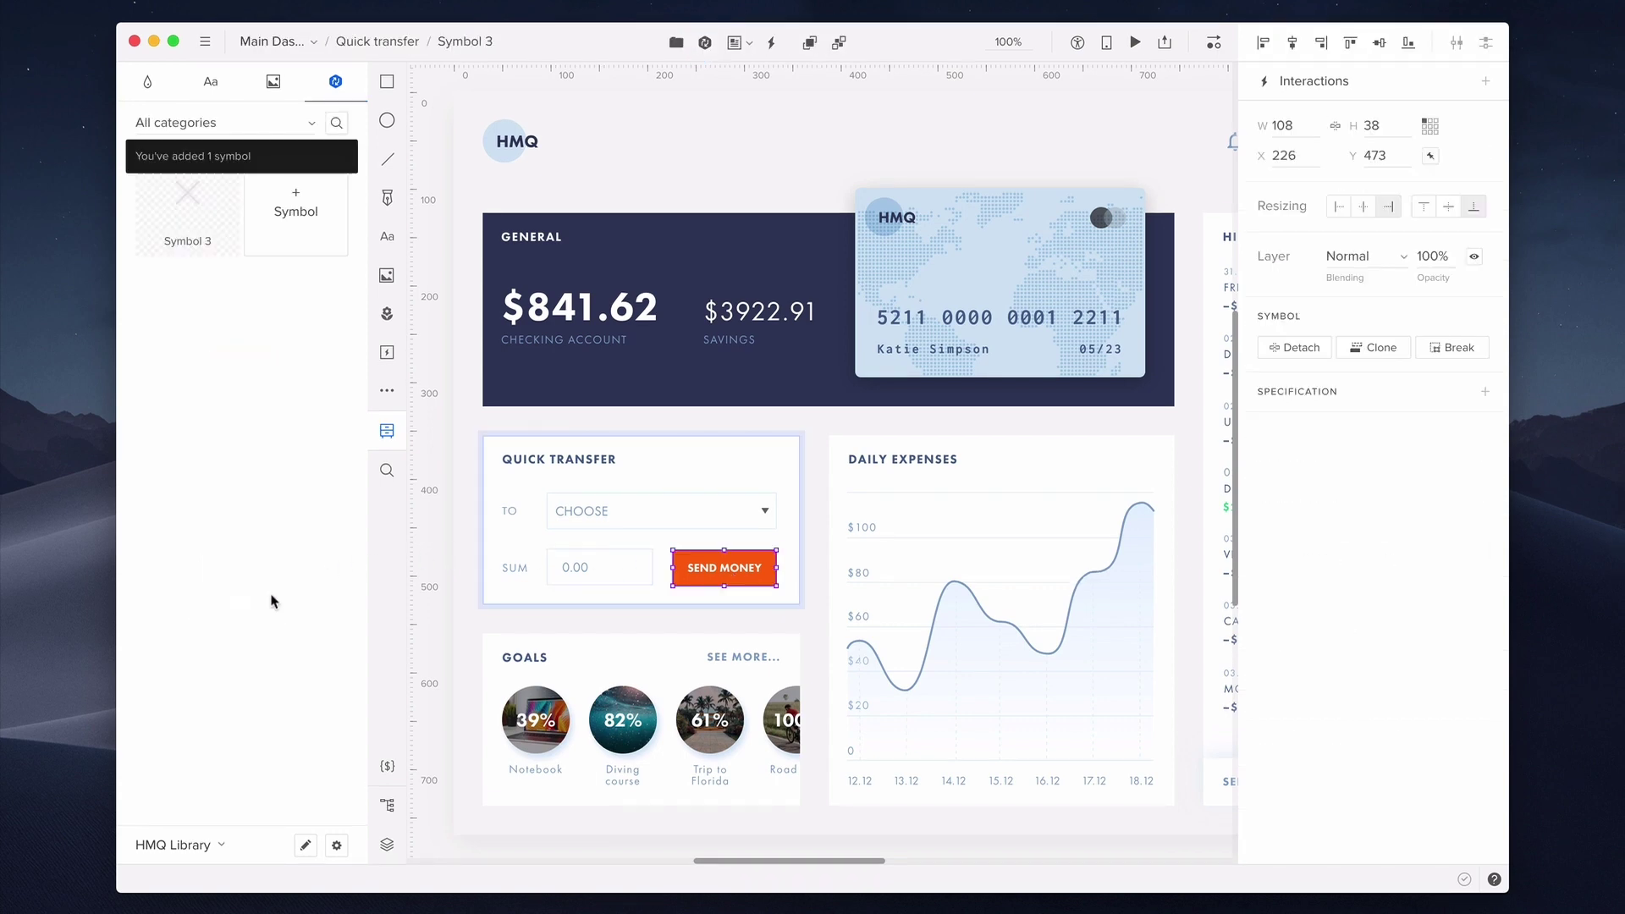
pyautogui.click(527, 648)
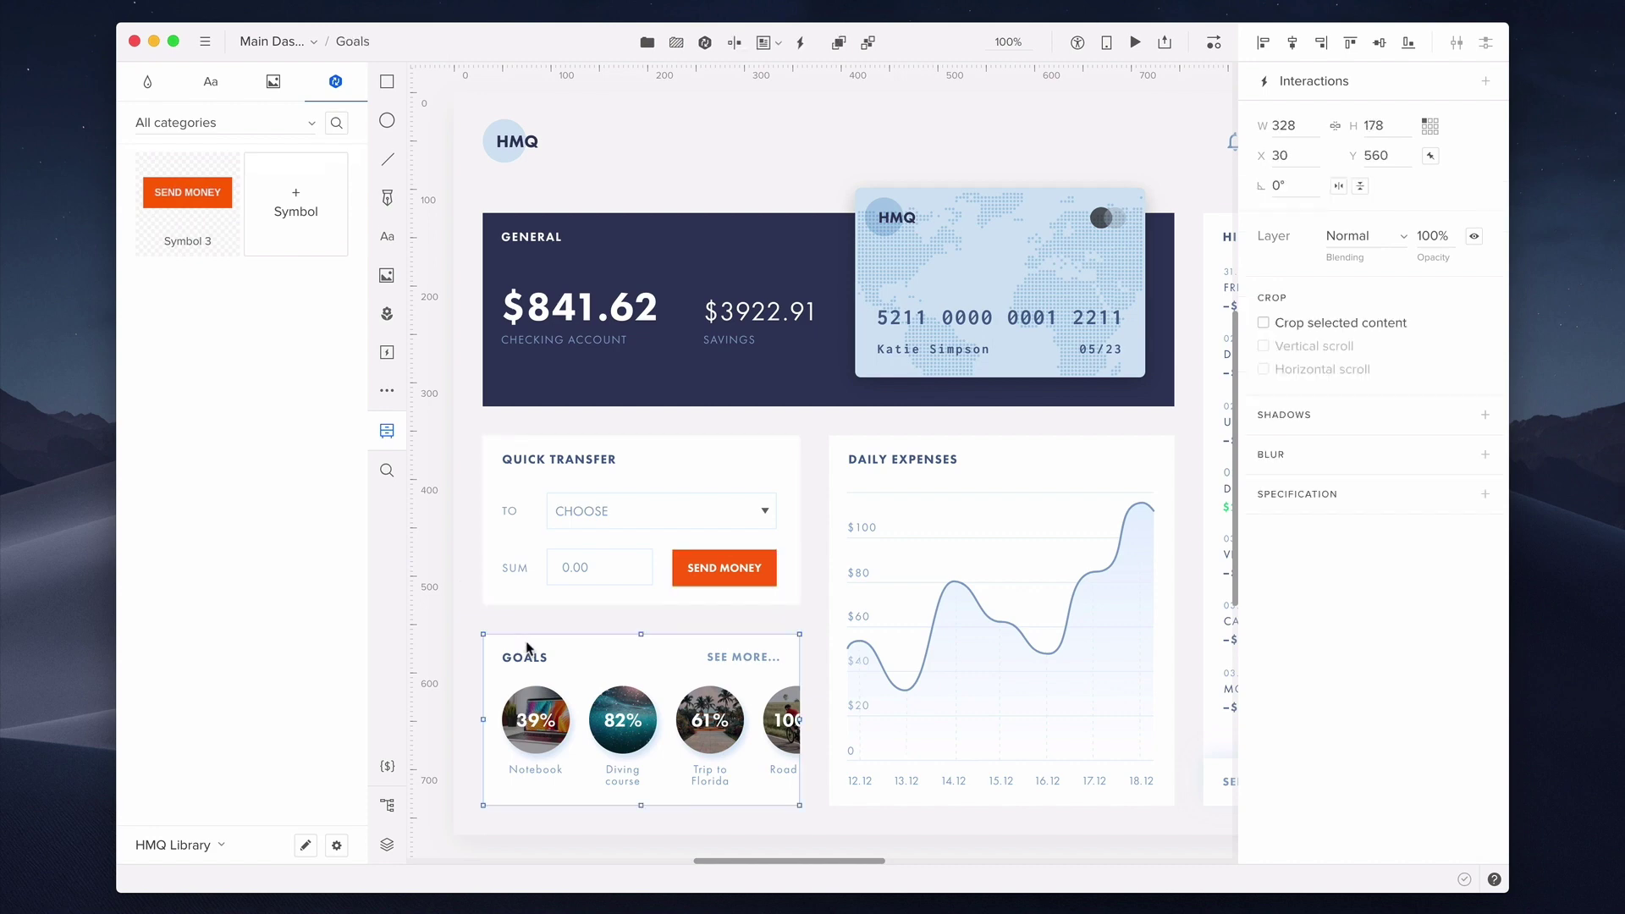
pyautogui.click(293, 237)
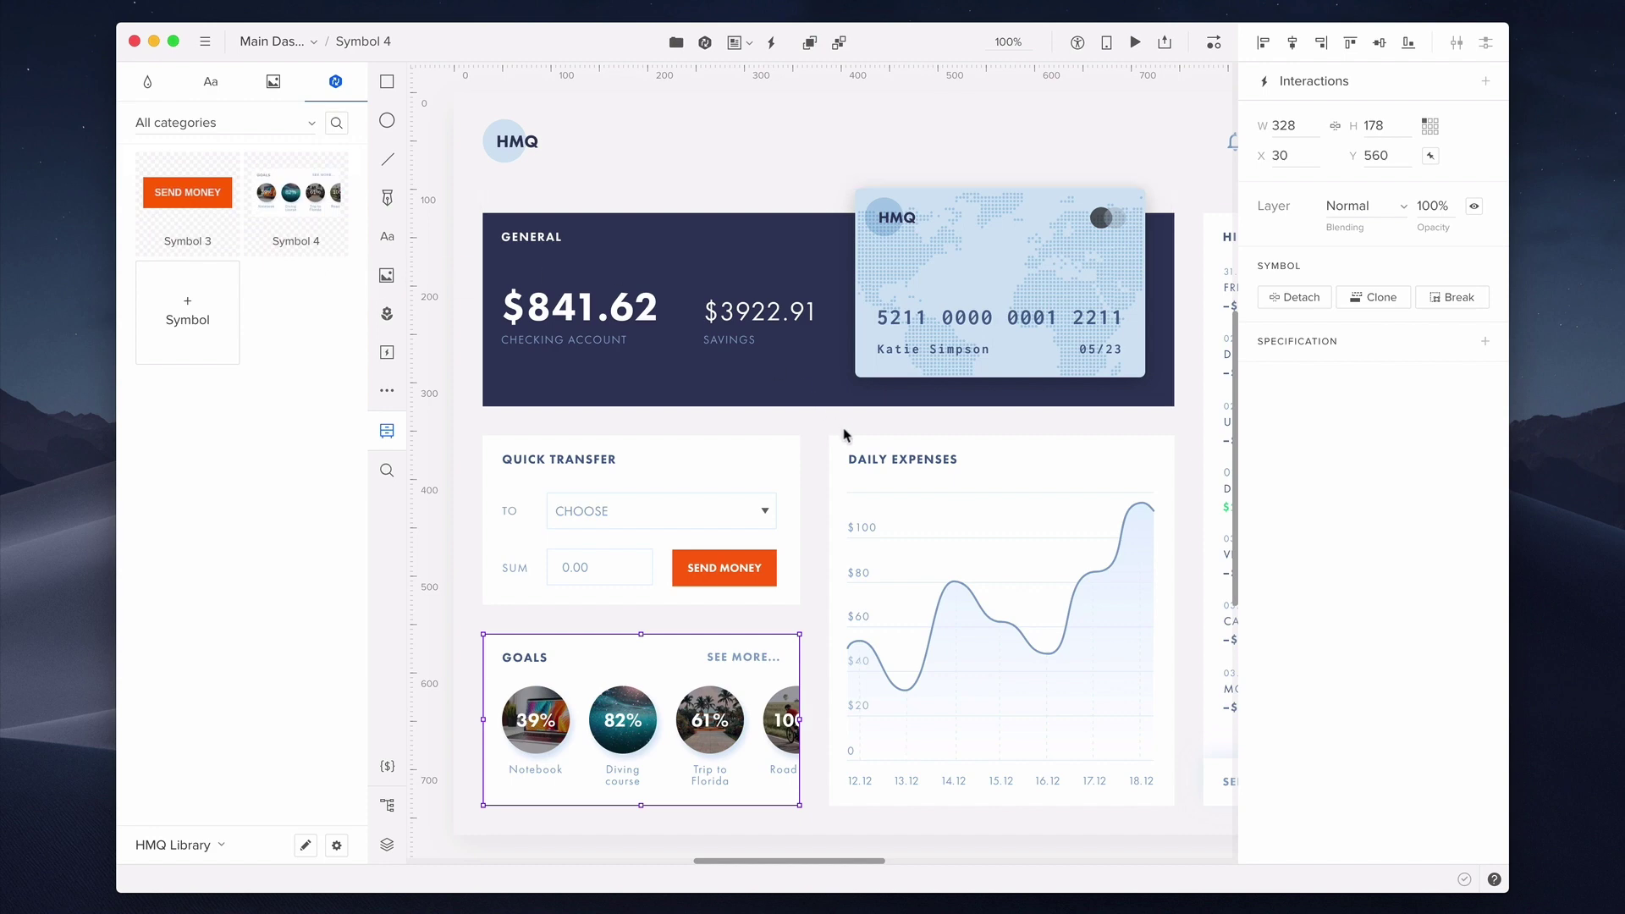
pyautogui.click(853, 457)
pyautogui.click(231, 317)
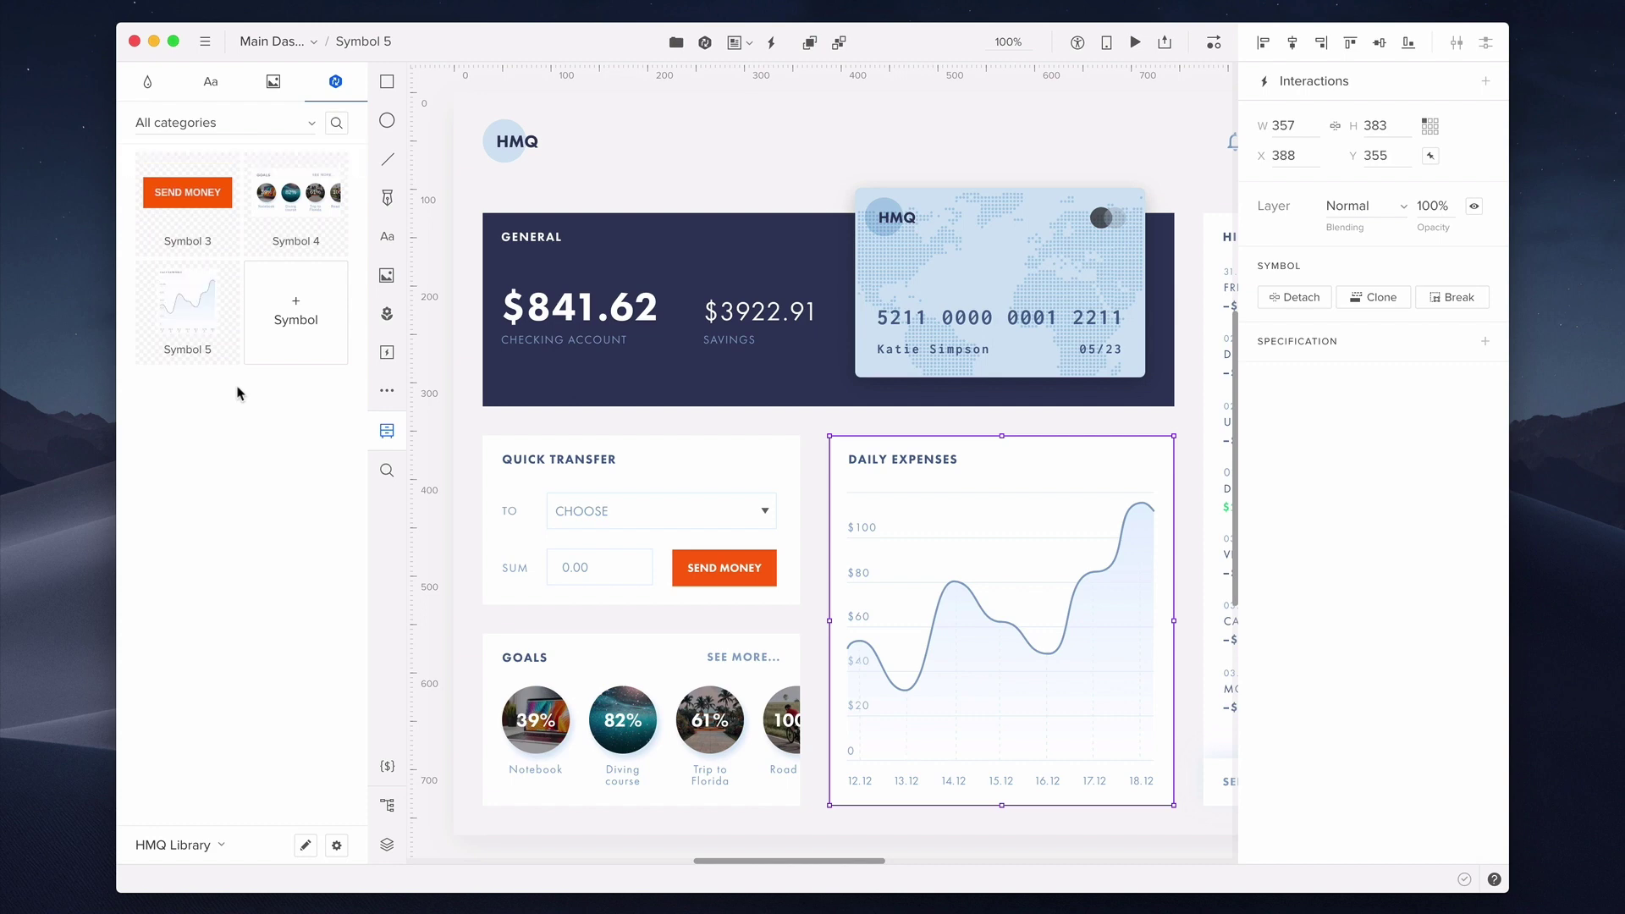
# Rename Symbols 3, 4 and 5 to button, goals and chart.
pyautogui.doubleClick(174, 239)
pyautogui.write('button')
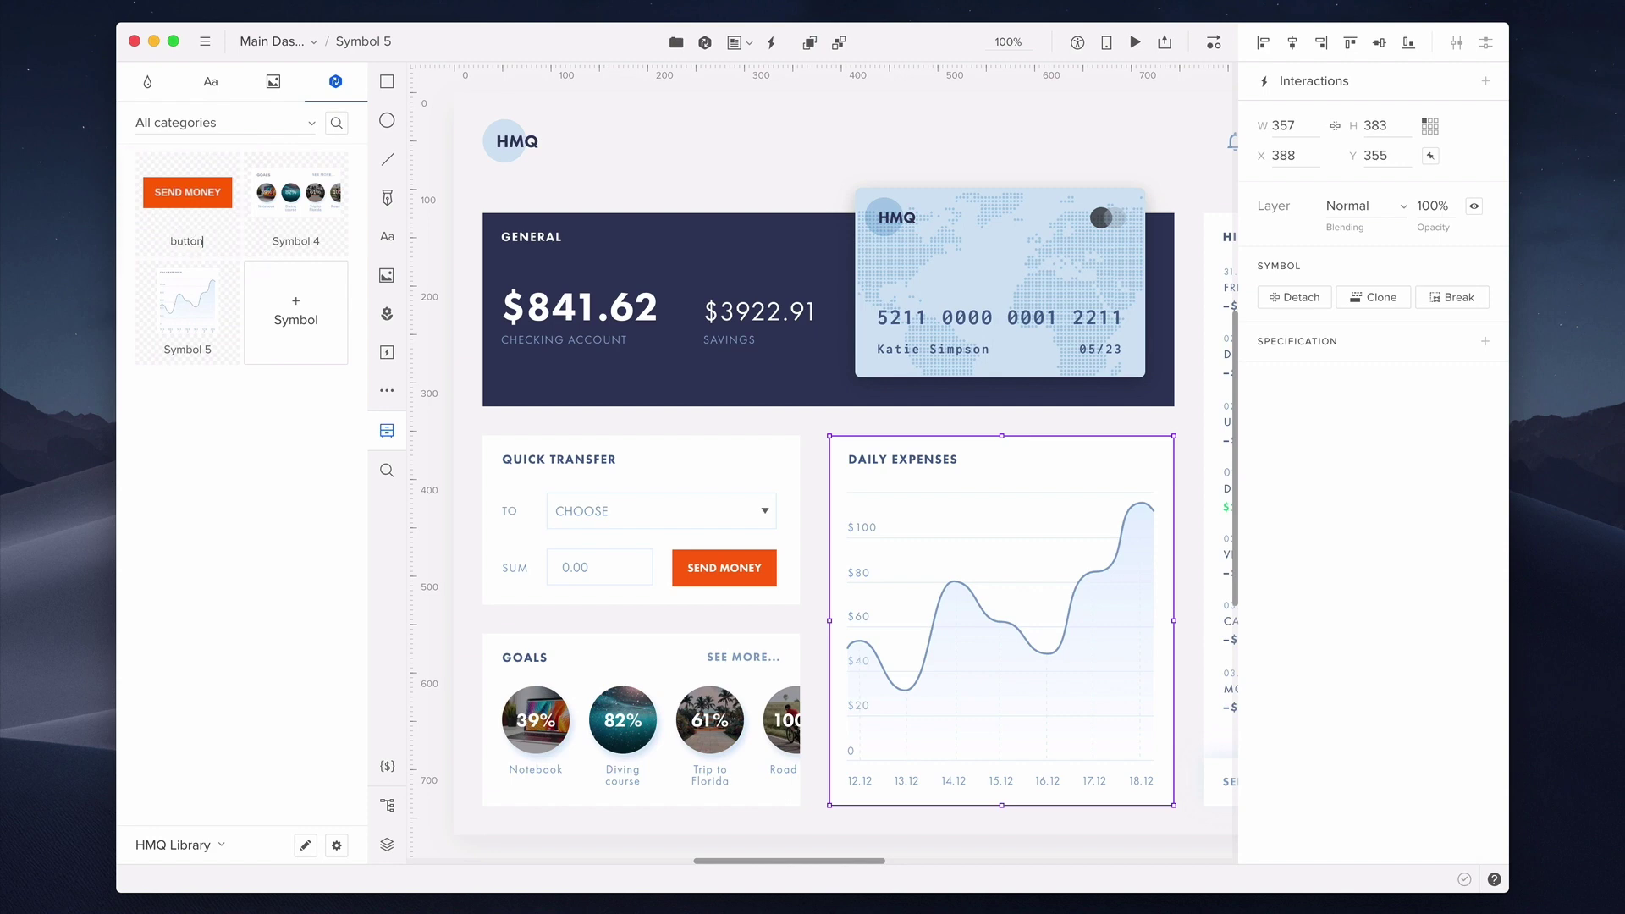
pyautogui.press('Return')
pyautogui.doubleClick(295, 241)
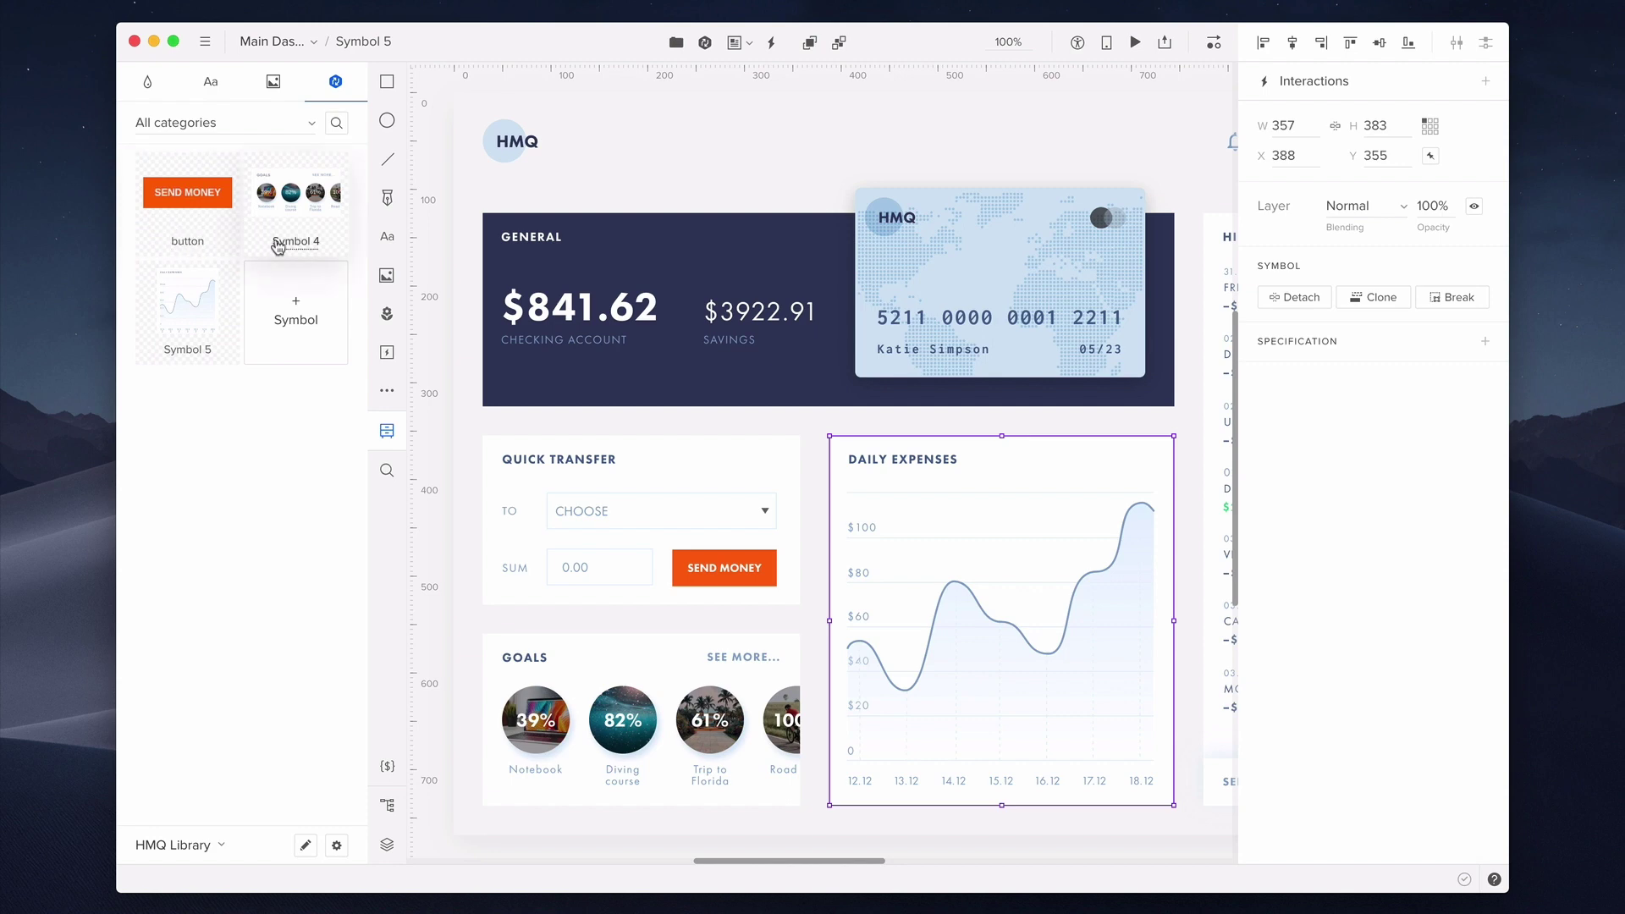
pyautogui.write('goals')
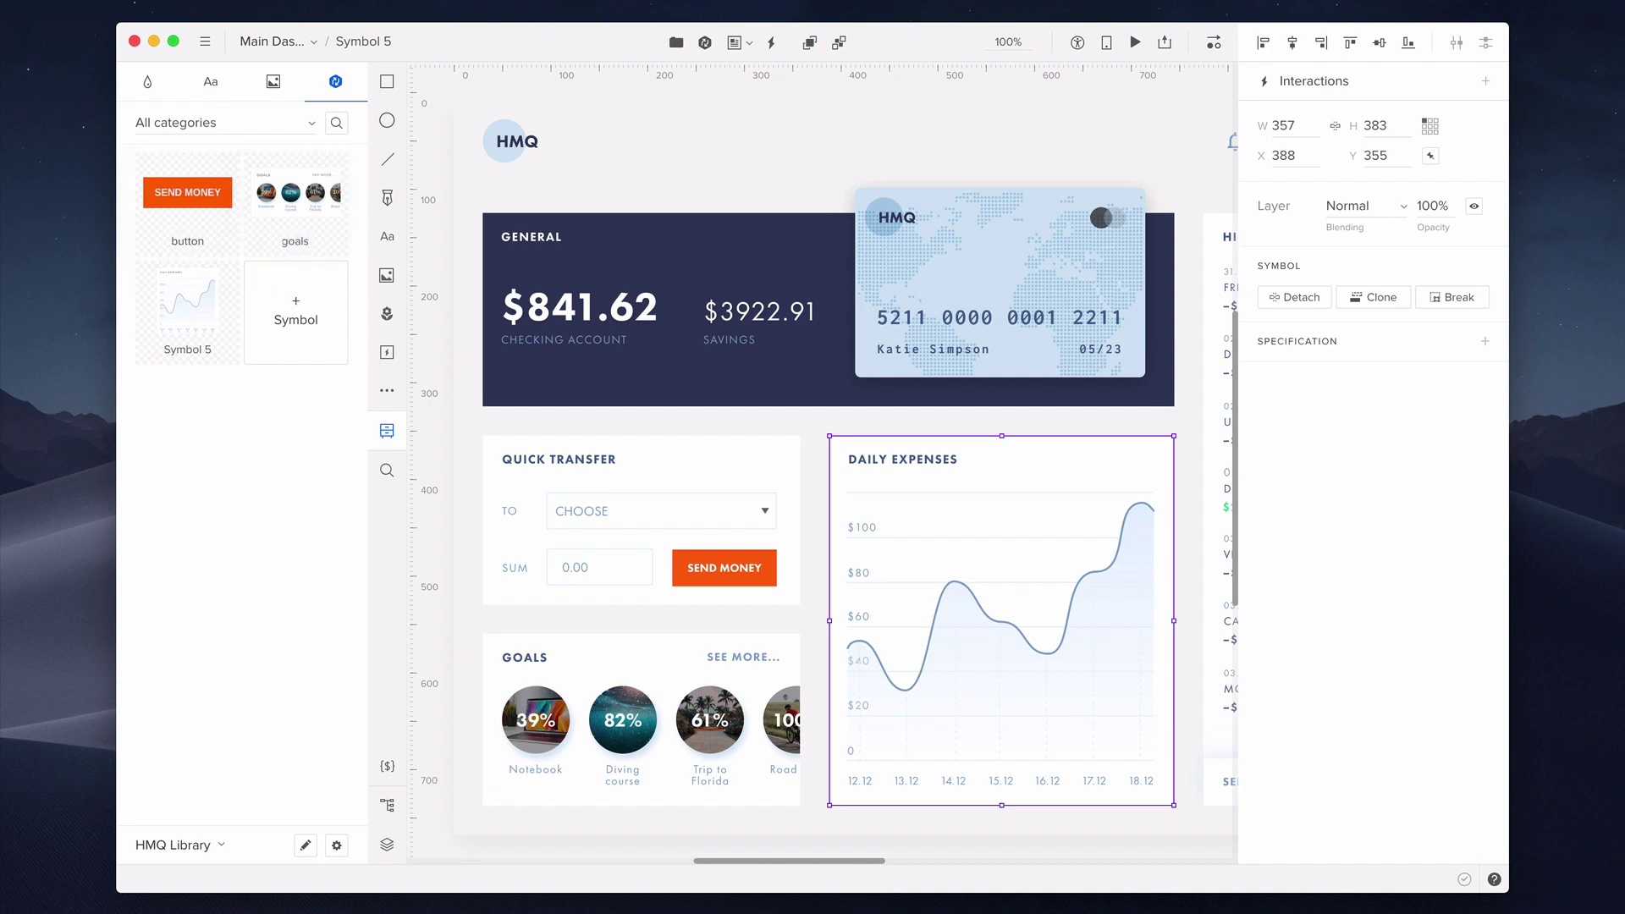
pyautogui.press('Return')
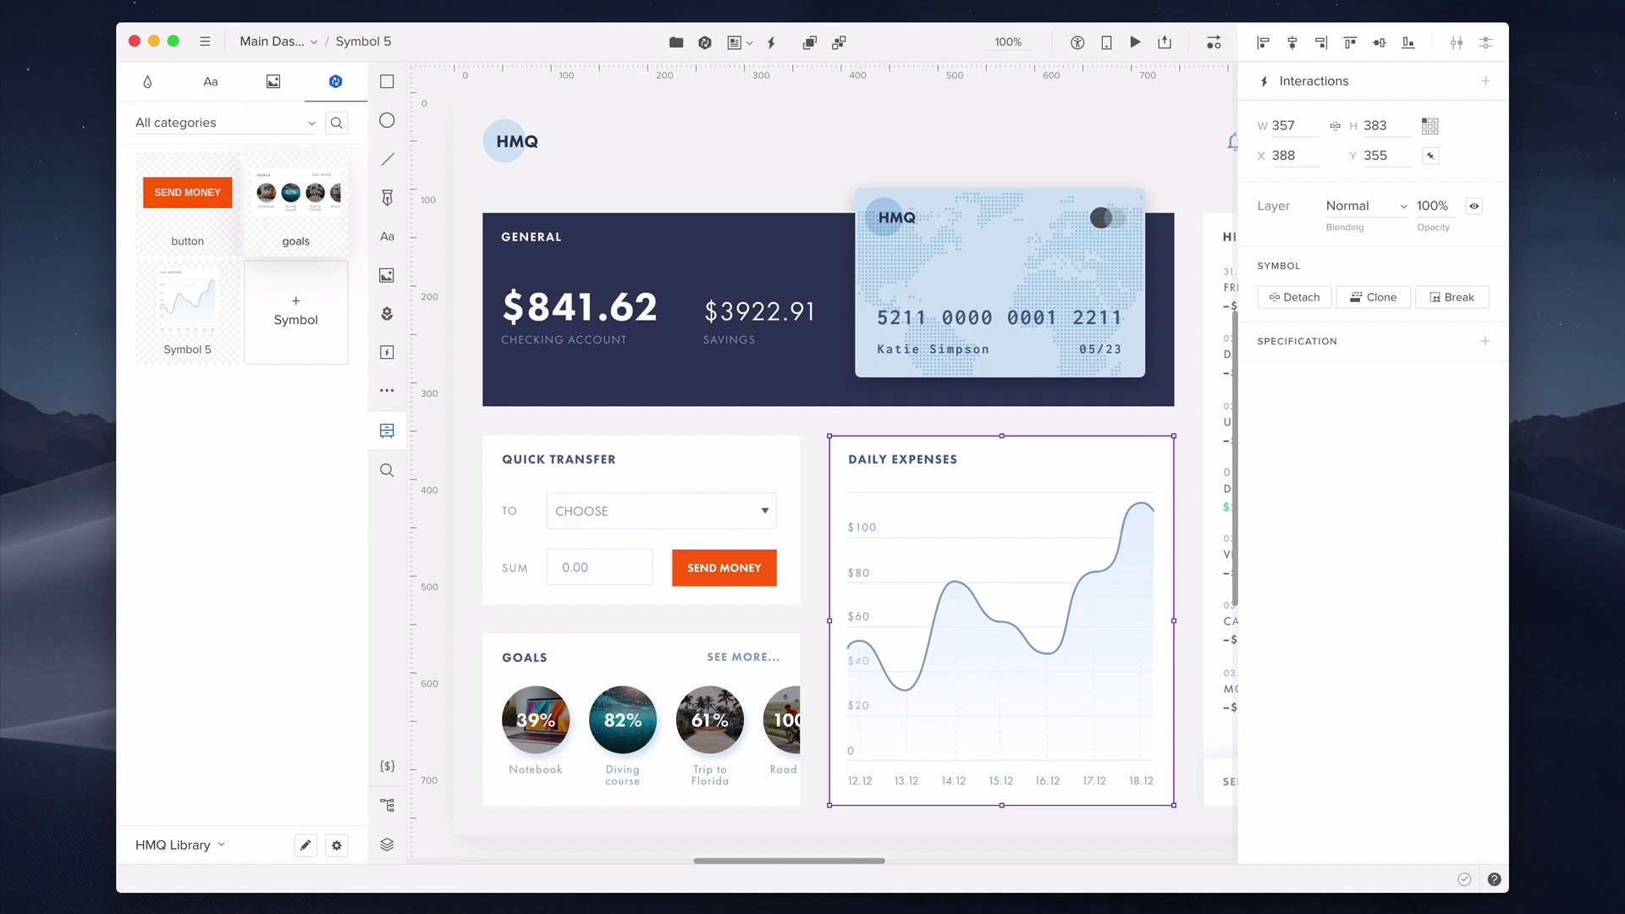
pyautogui.doubleClick(187, 350)
pyautogui.write('chart')
pyautogui.press('Return')
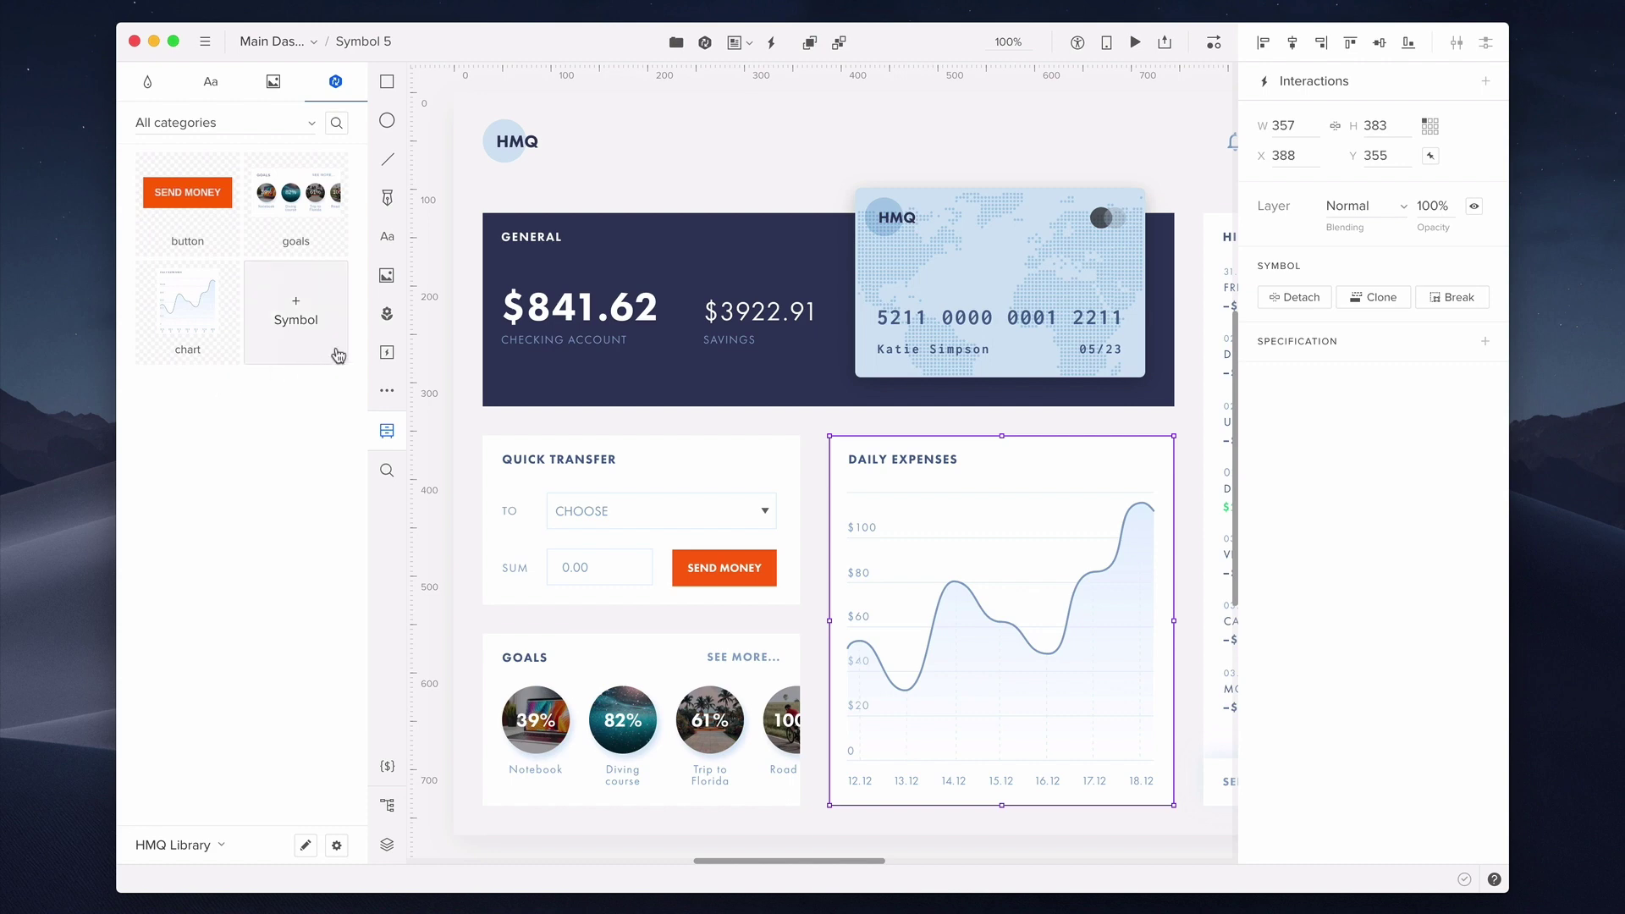
# Place a copy of the button symbol beside the HMQ logo in the dashboard header.
pyautogui.click(430, 350)
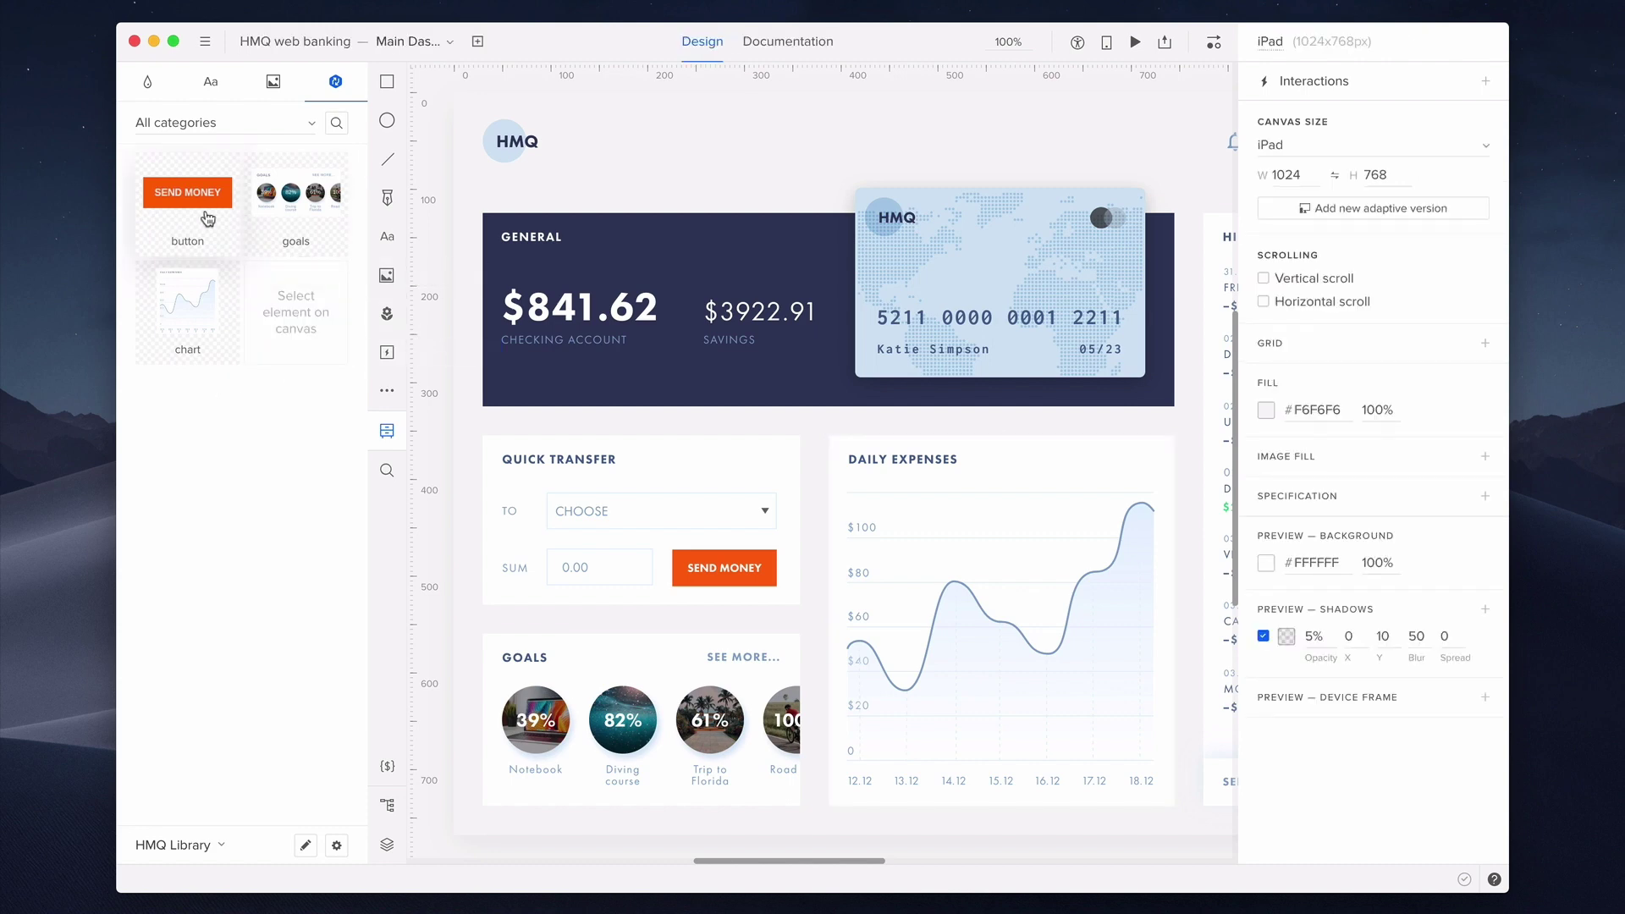
pyautogui.moveTo(208, 218); pyautogui.dragTo(666, 144)
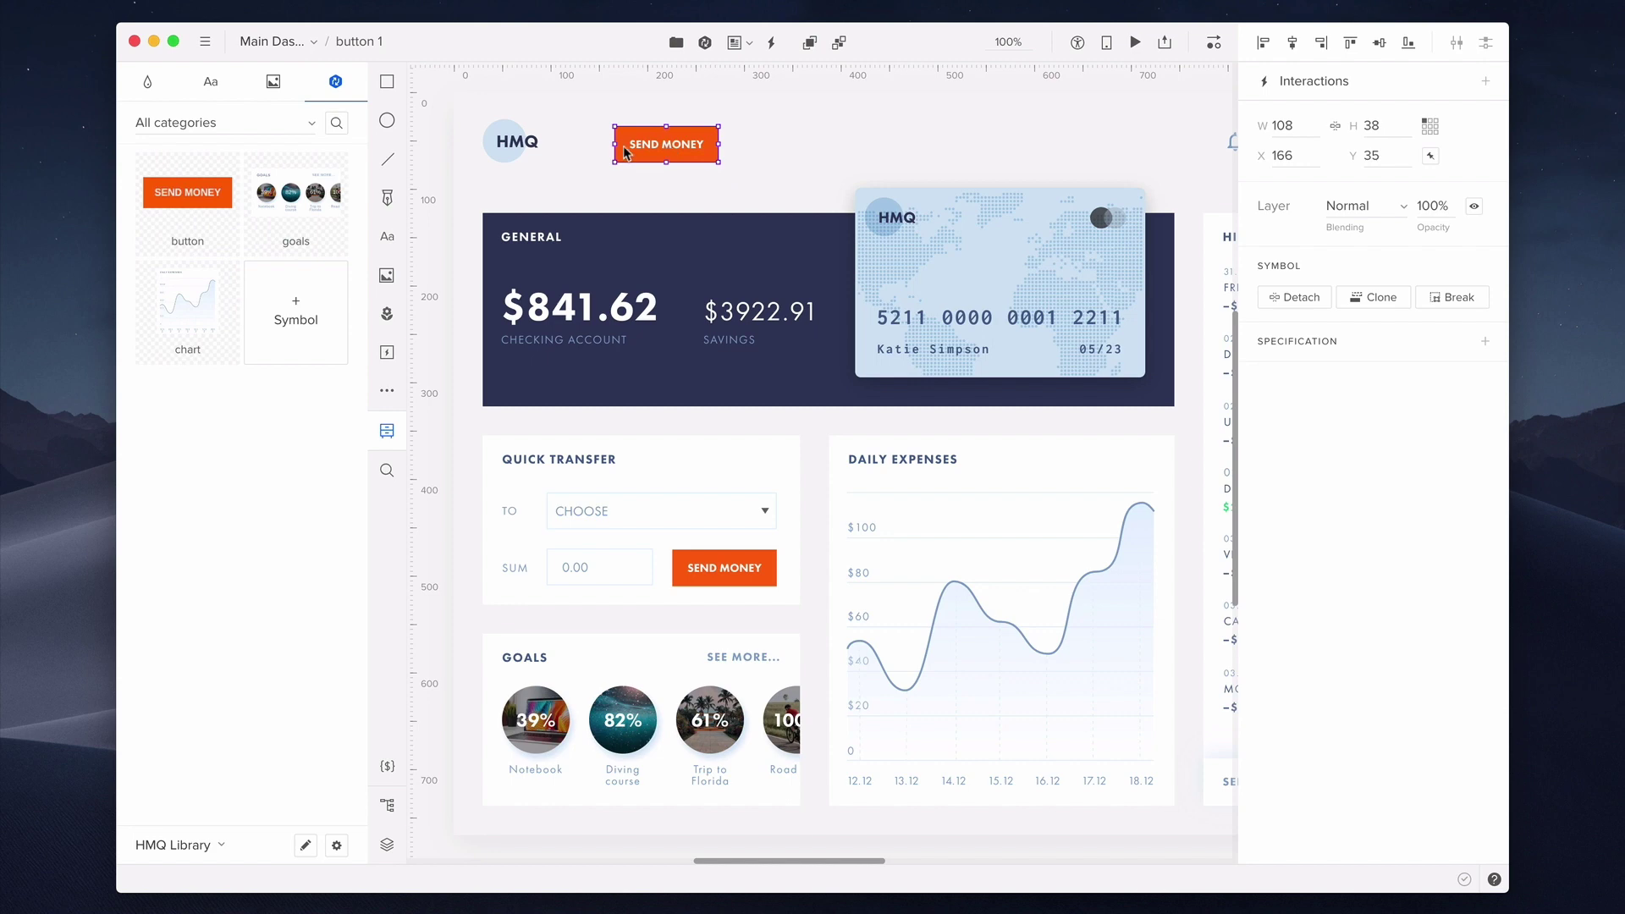
pyautogui.click(593, 191)
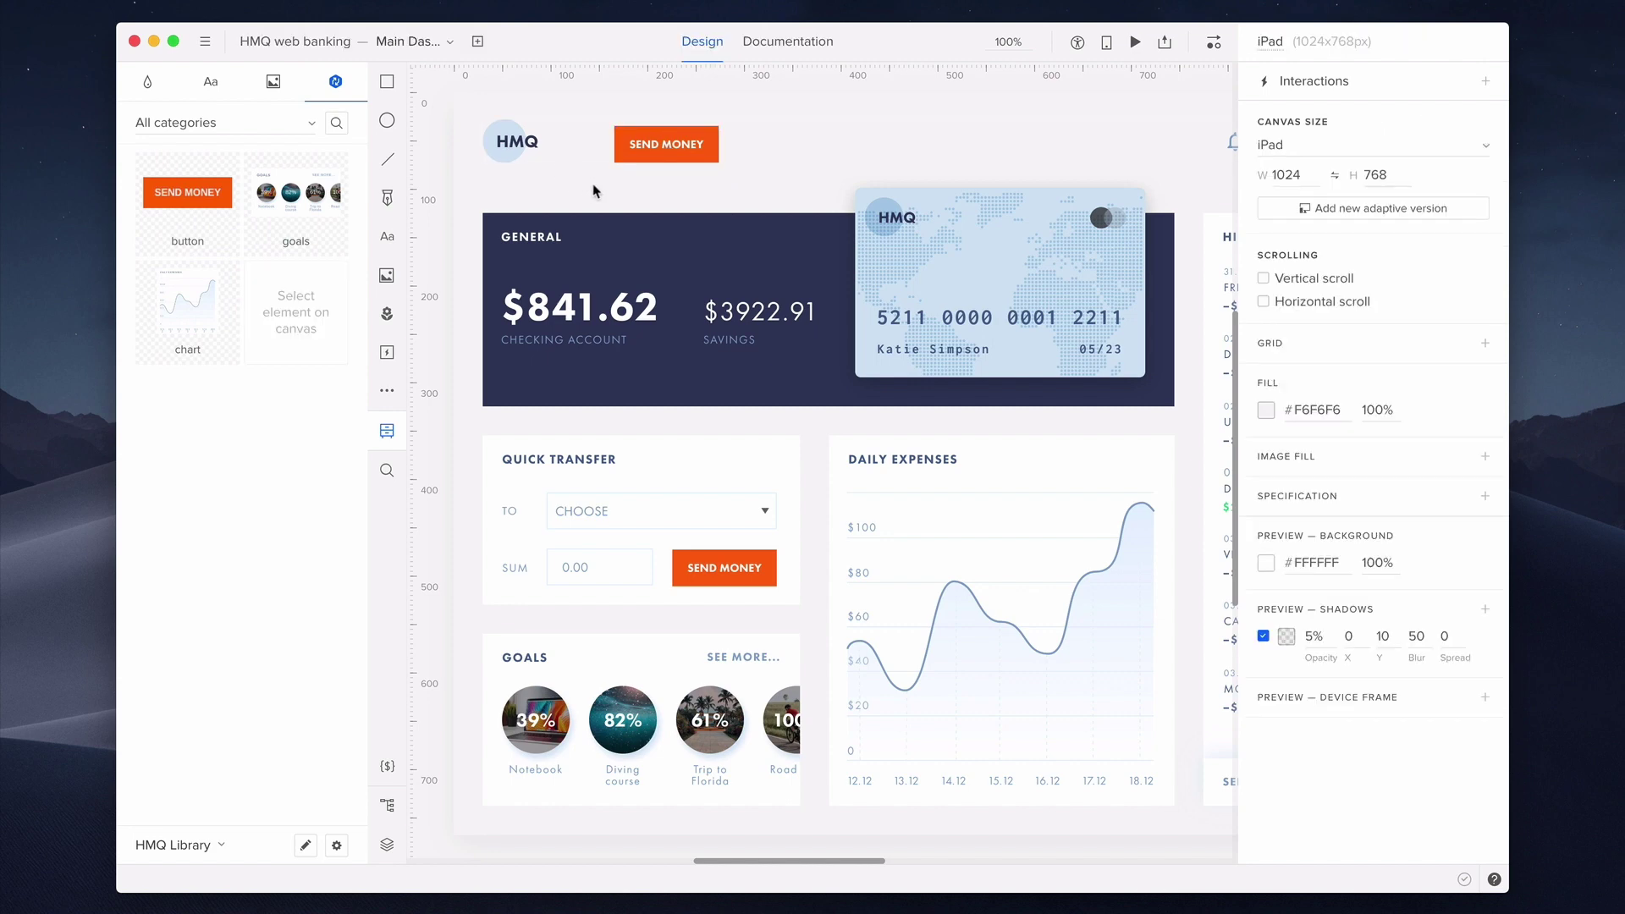
# Relabel the placed button EXECUTE through a text override, then delete it.
pyautogui.click(652, 149)
pyautogui.click(652, 148)
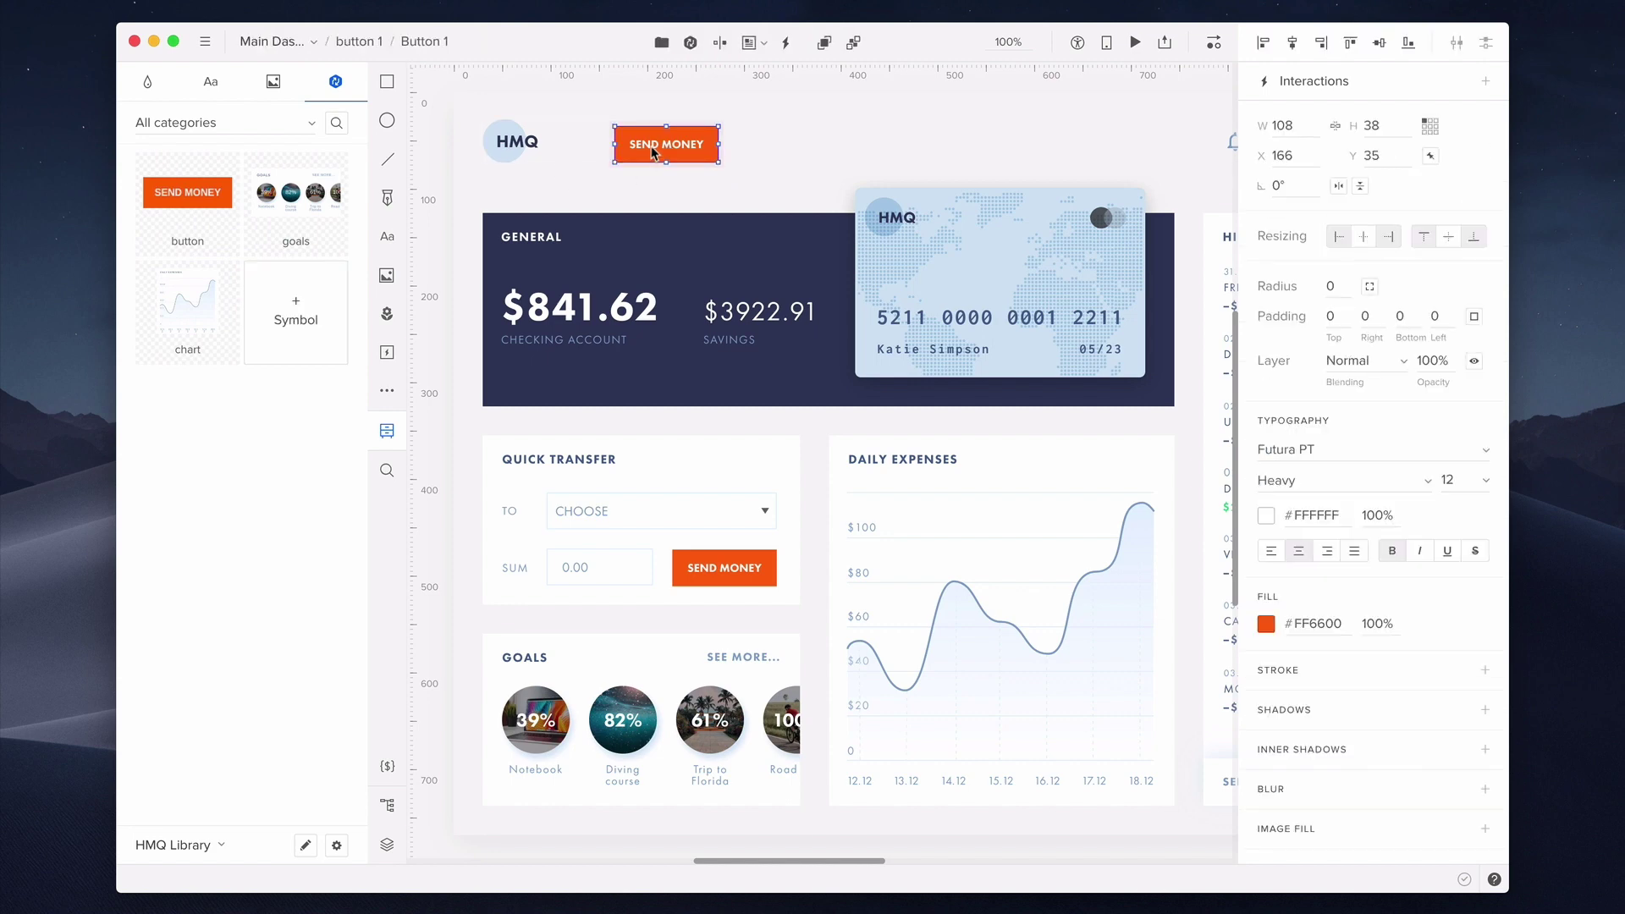
pyautogui.press('super+a')
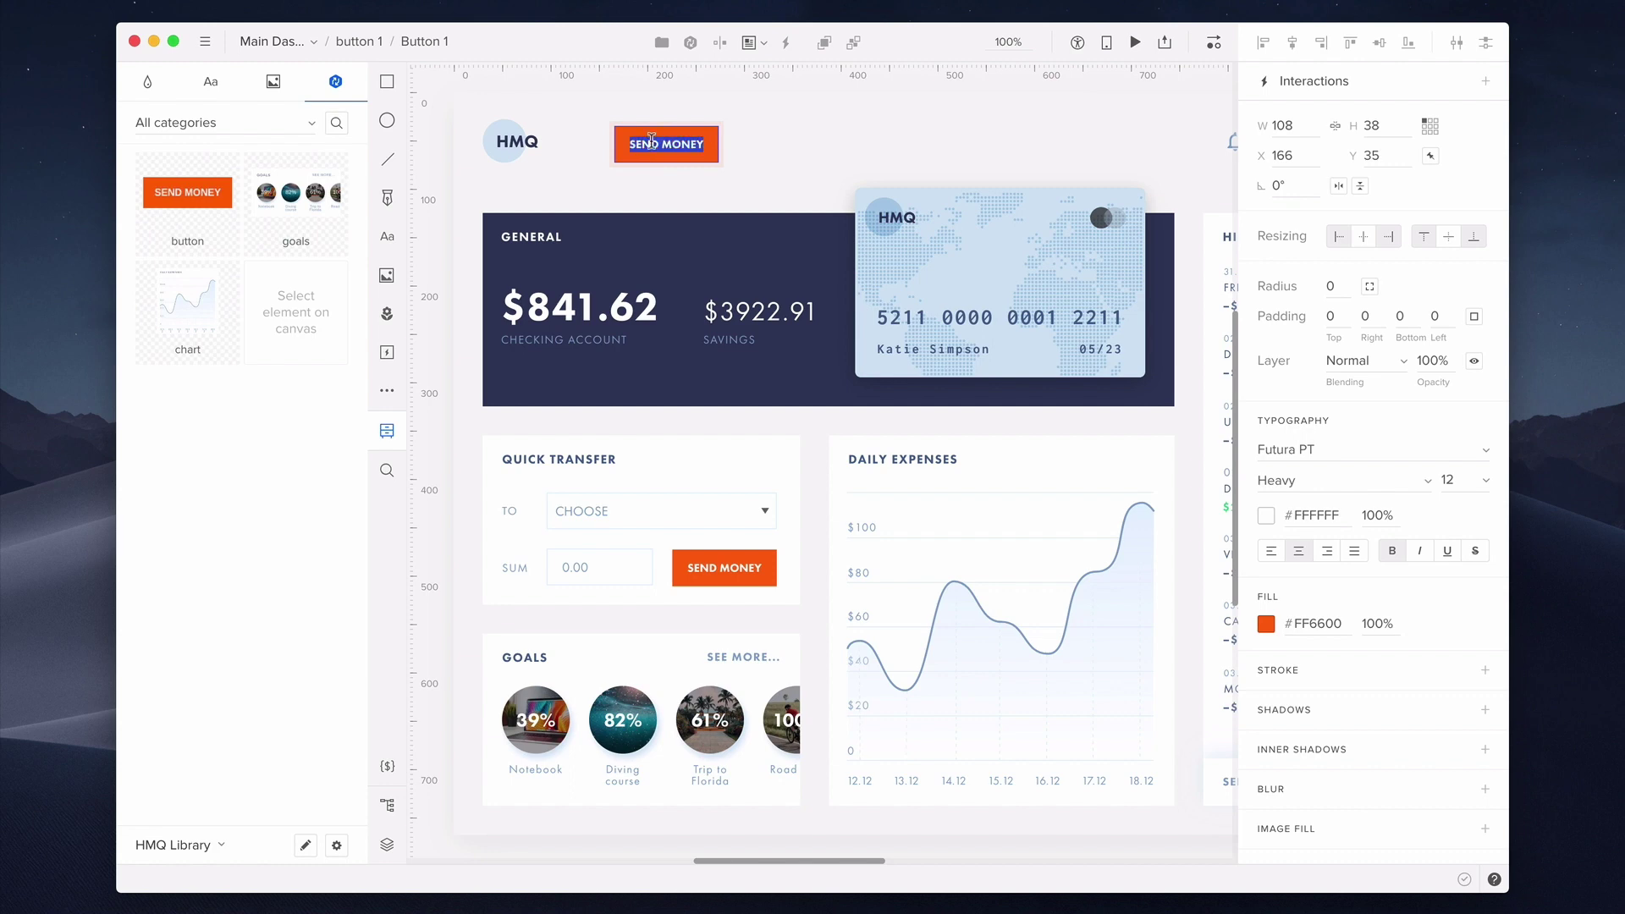
pyautogui.write('EXECUTE')
pyautogui.press('Escape')
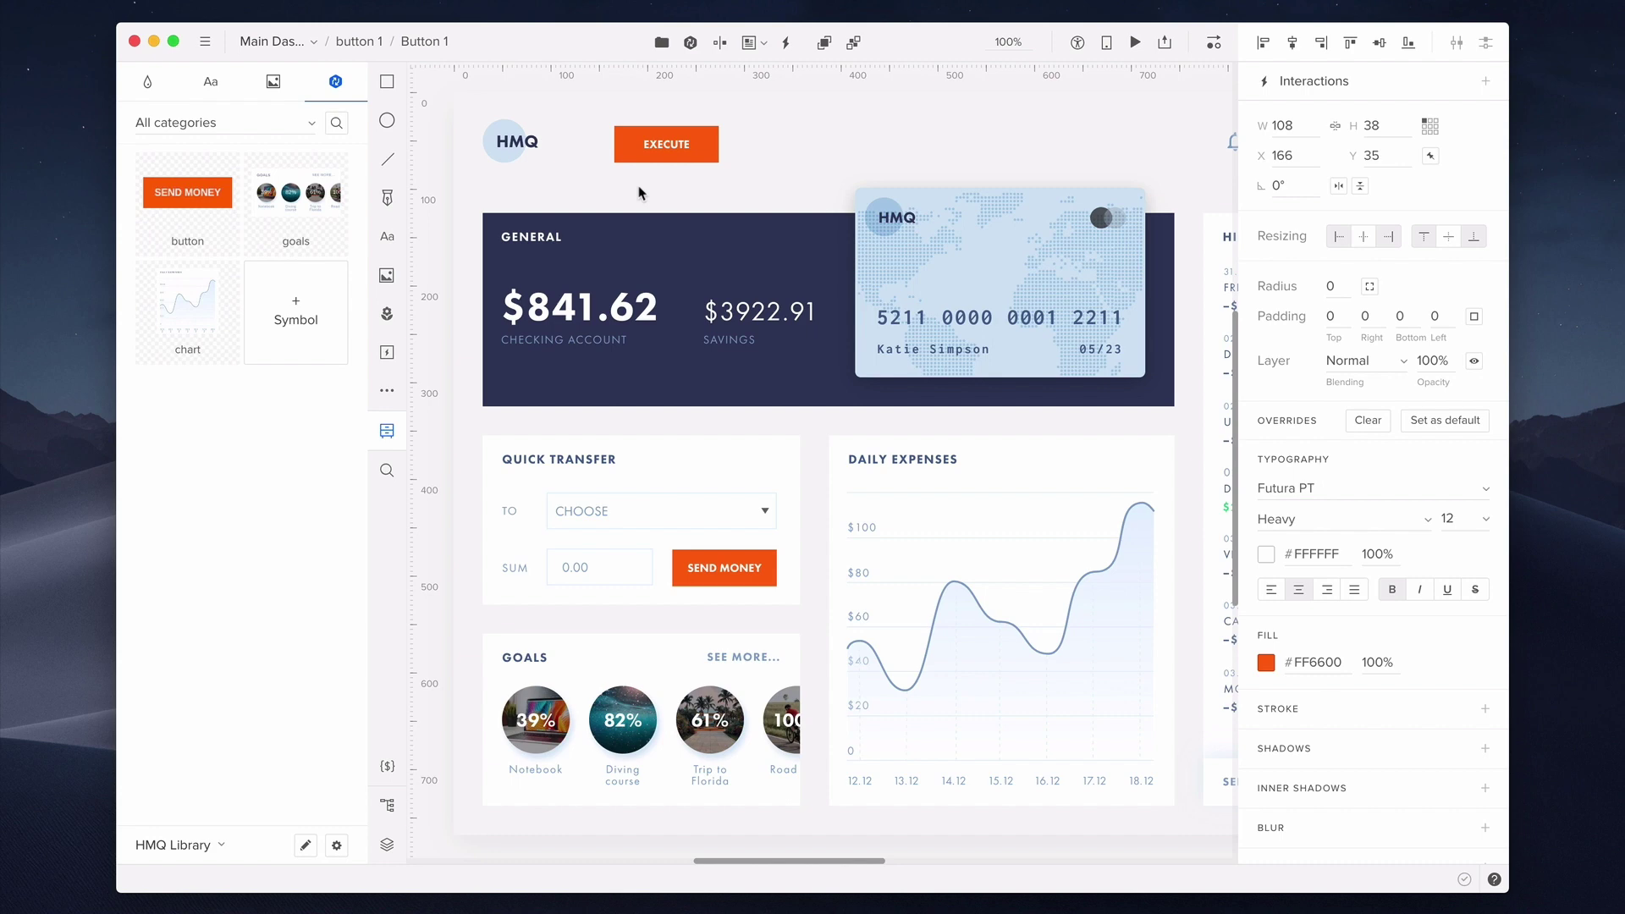
pyautogui.press('Delete')
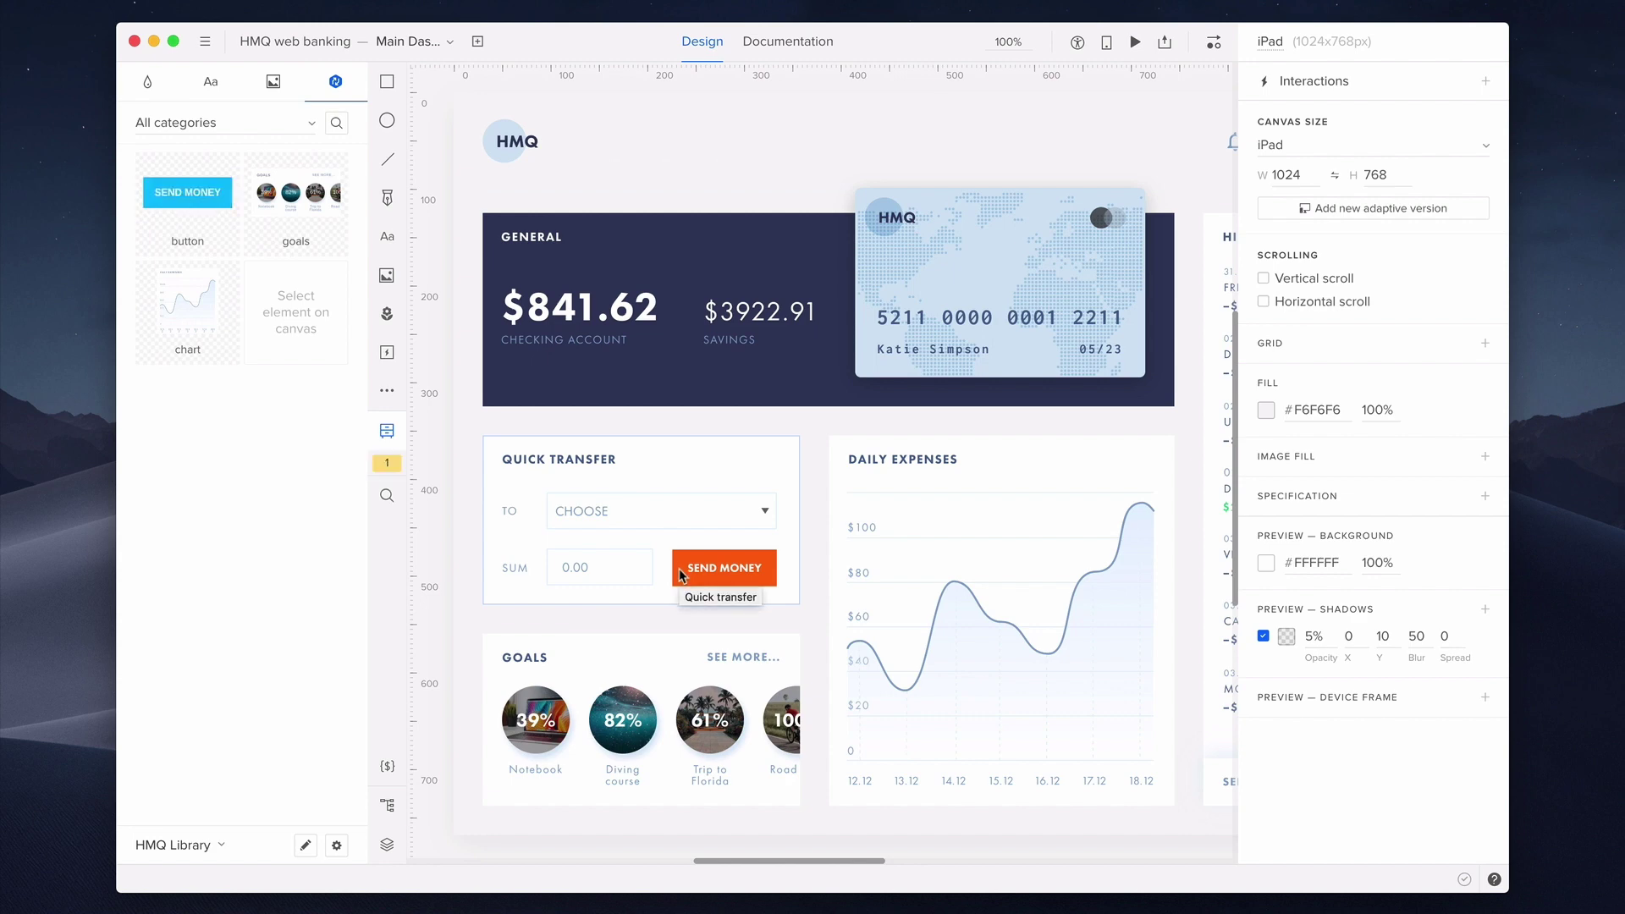
# Update the out-of-date SEND MONEY button to the library's cyan look and select it.
pyautogui.moveTo(391, 471)
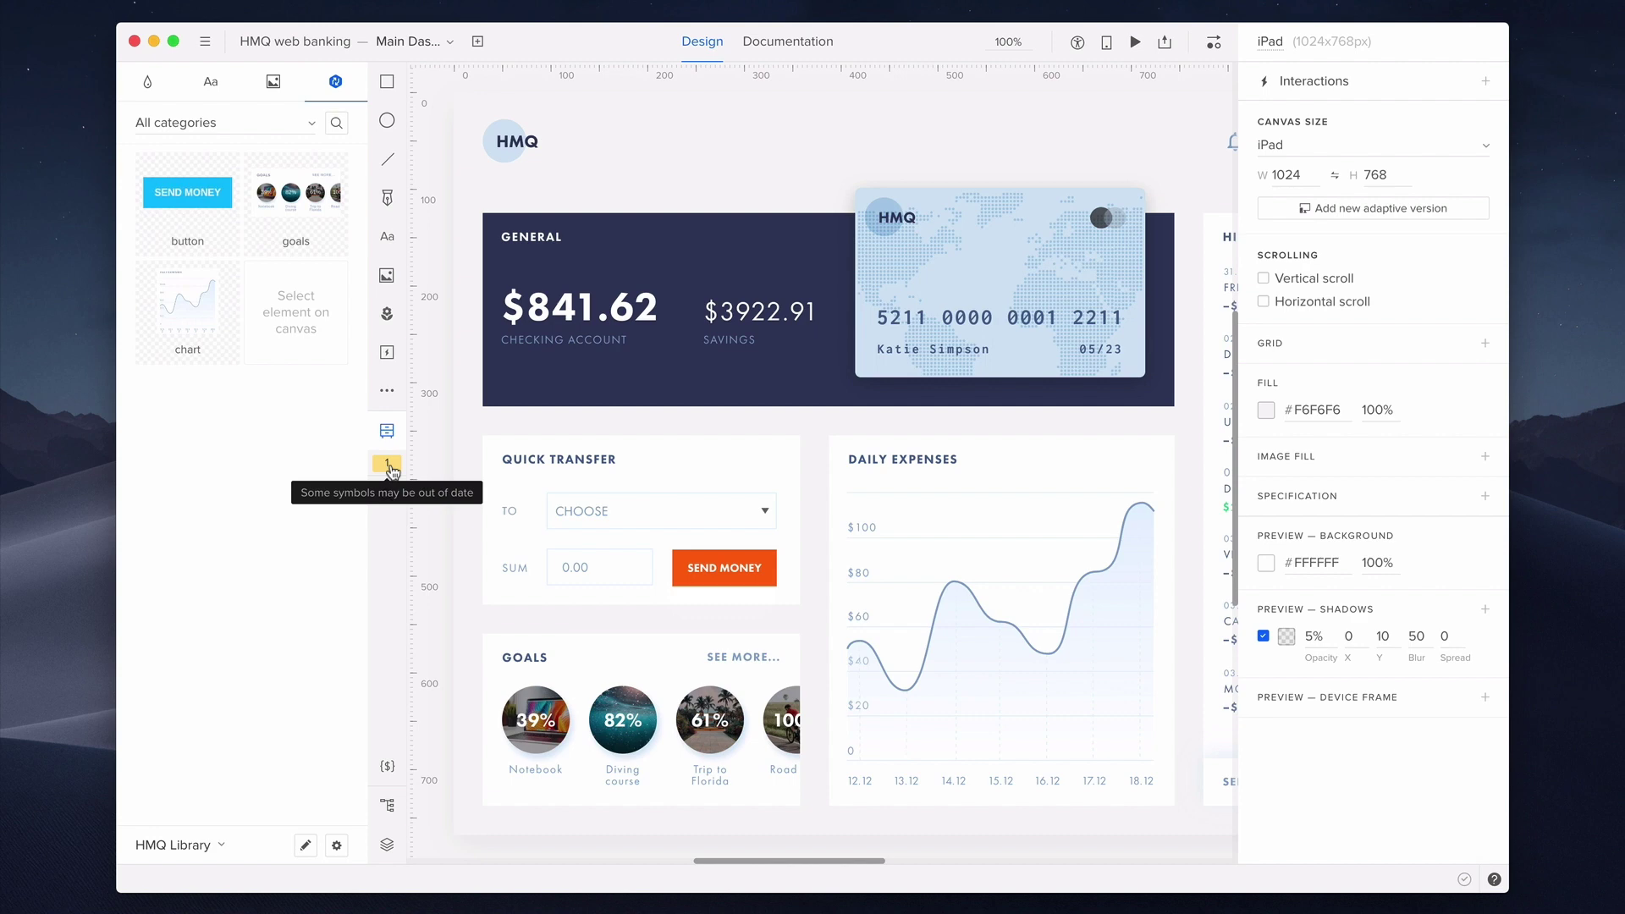
pyautogui.click(389, 467)
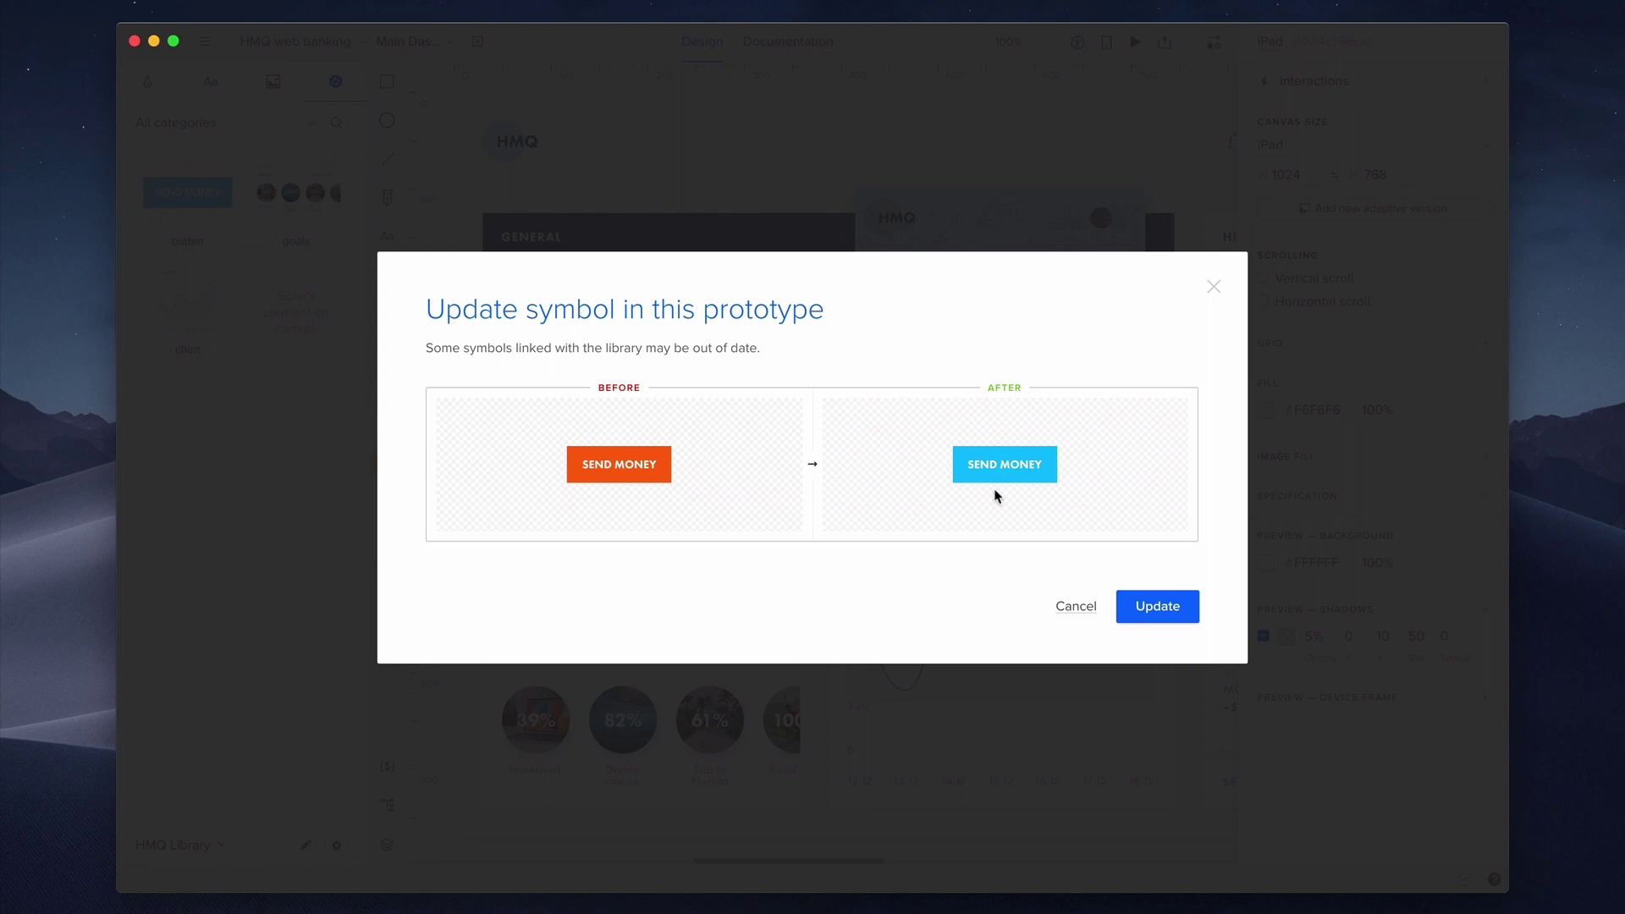
pyautogui.click(1149, 621)
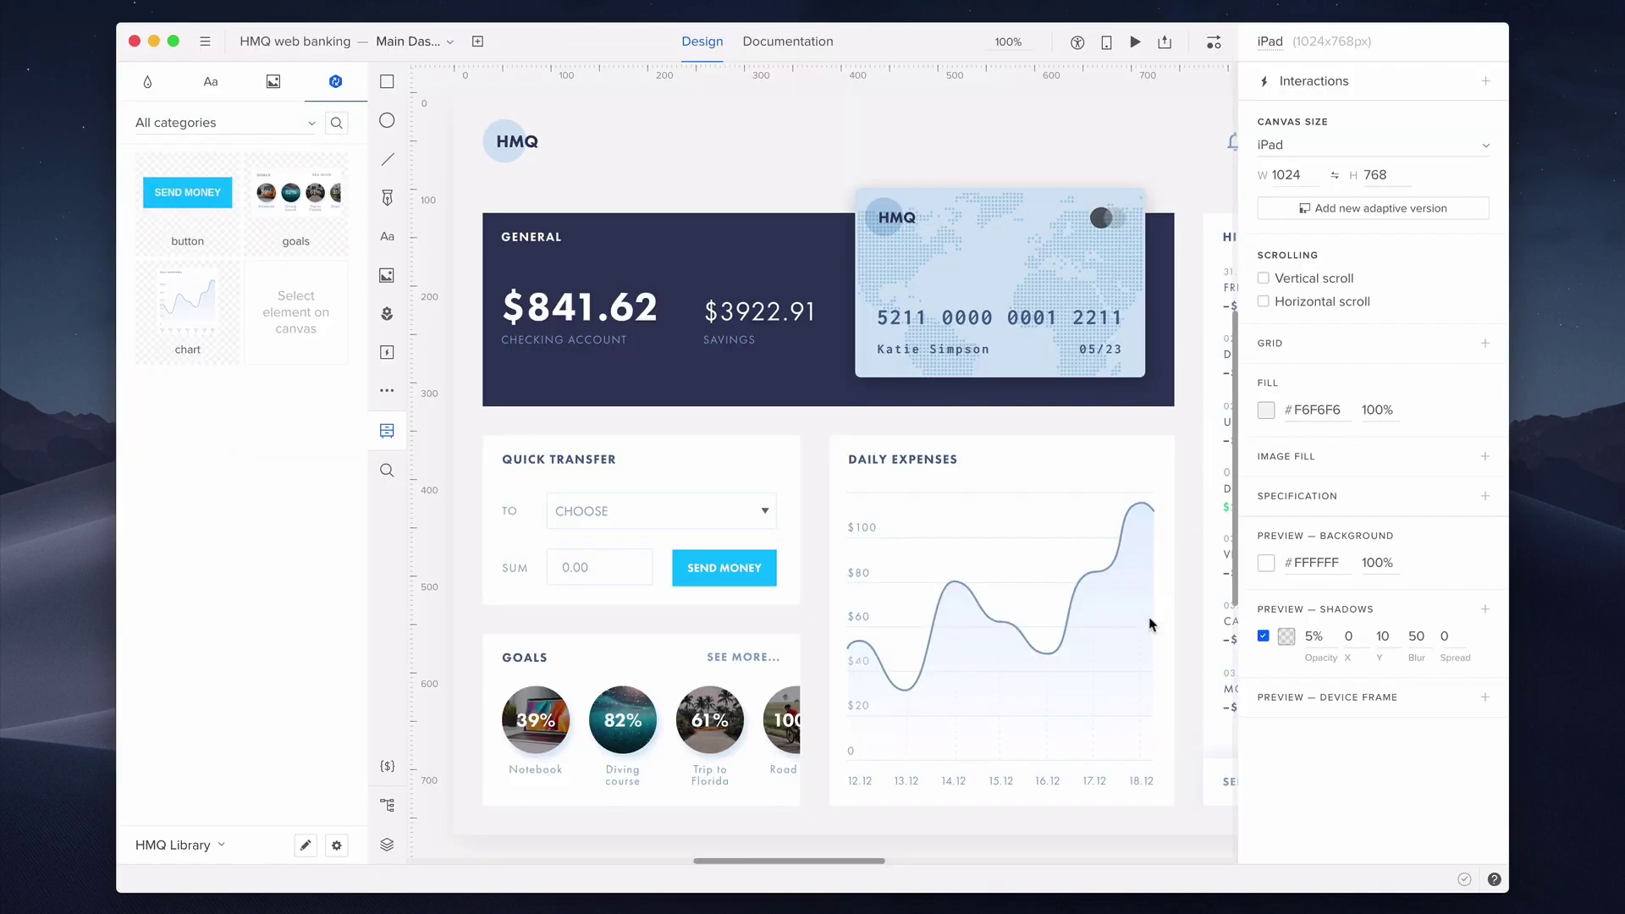
pyautogui.click(772, 582)
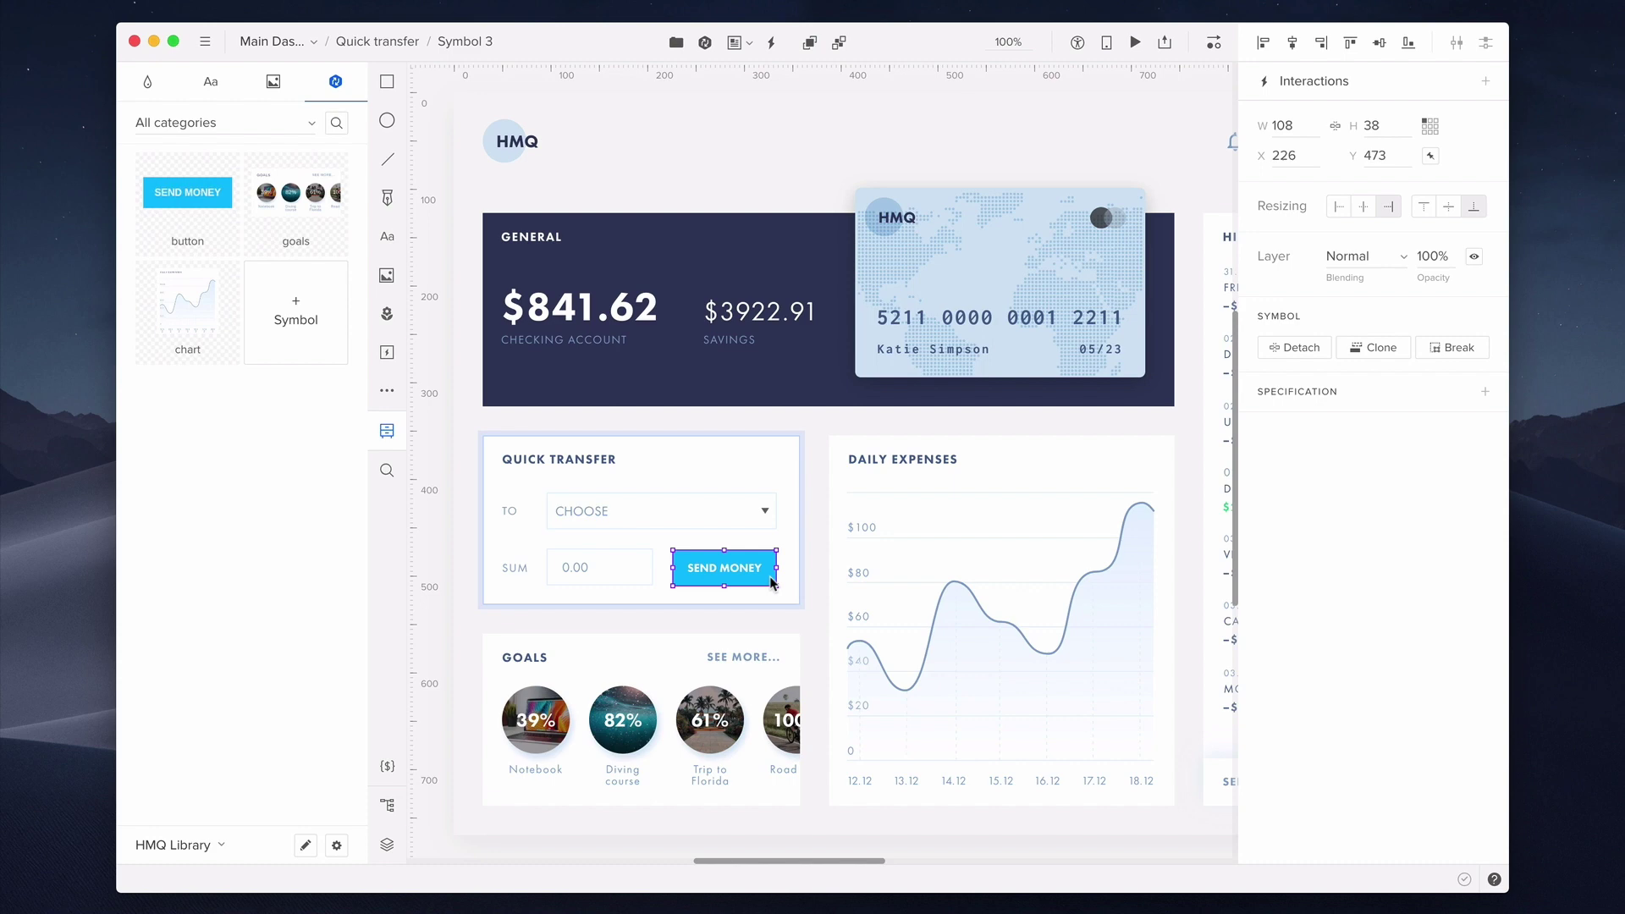
# Fill the SEND MONEY button with the library colour Dark Blue #30395C.
pyautogui.doubleClick(772, 583)
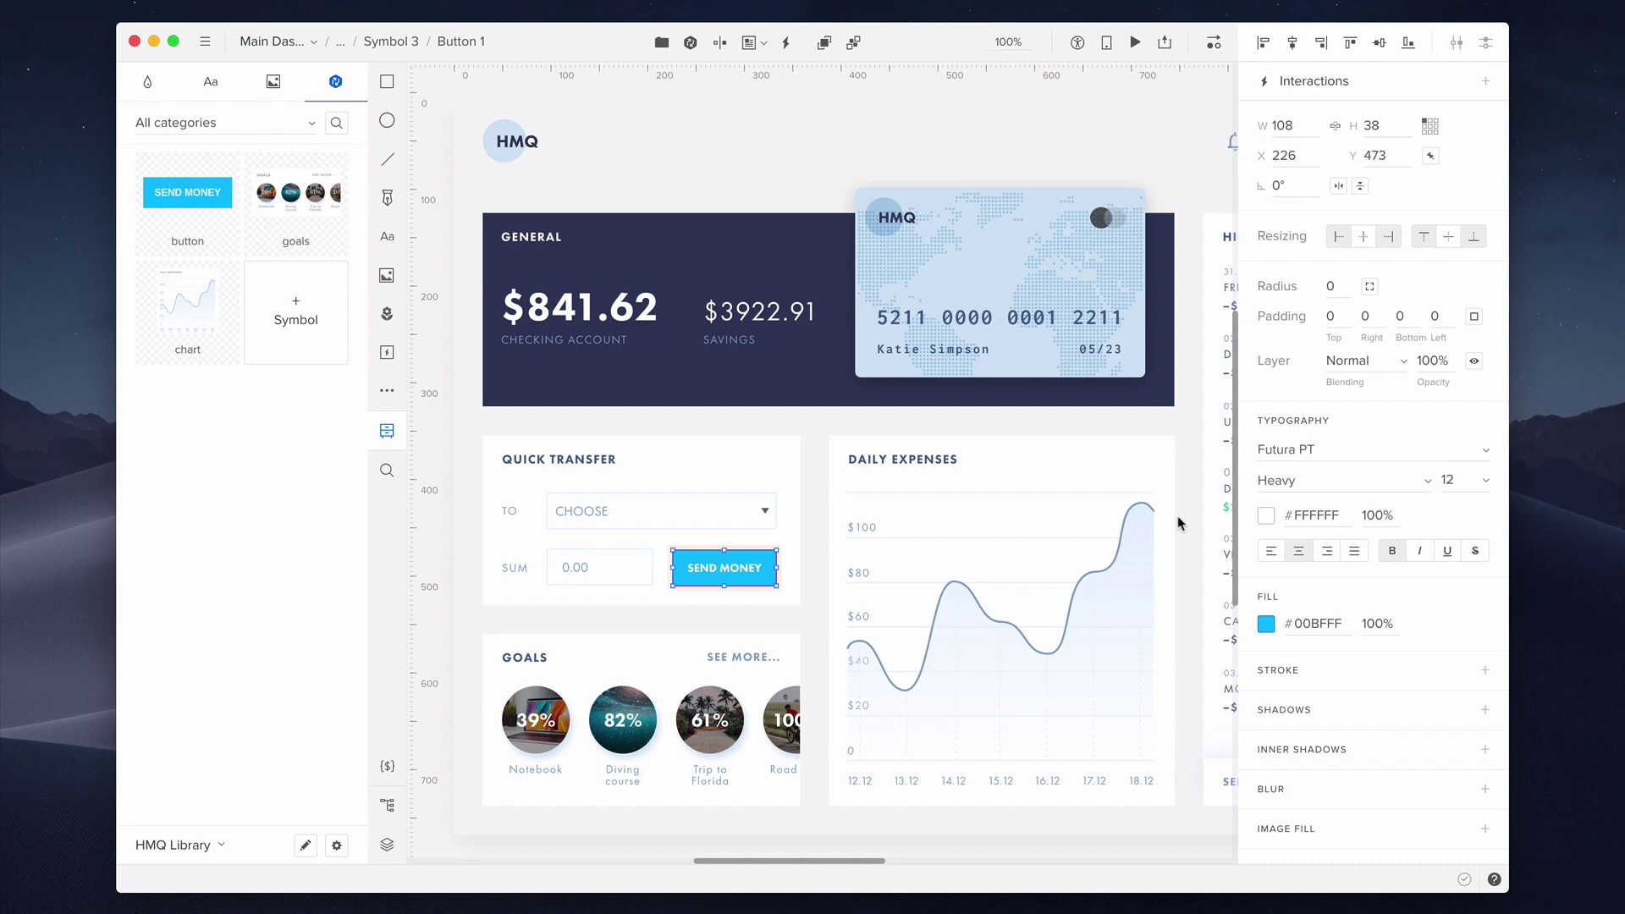
pyautogui.click(1267, 624)
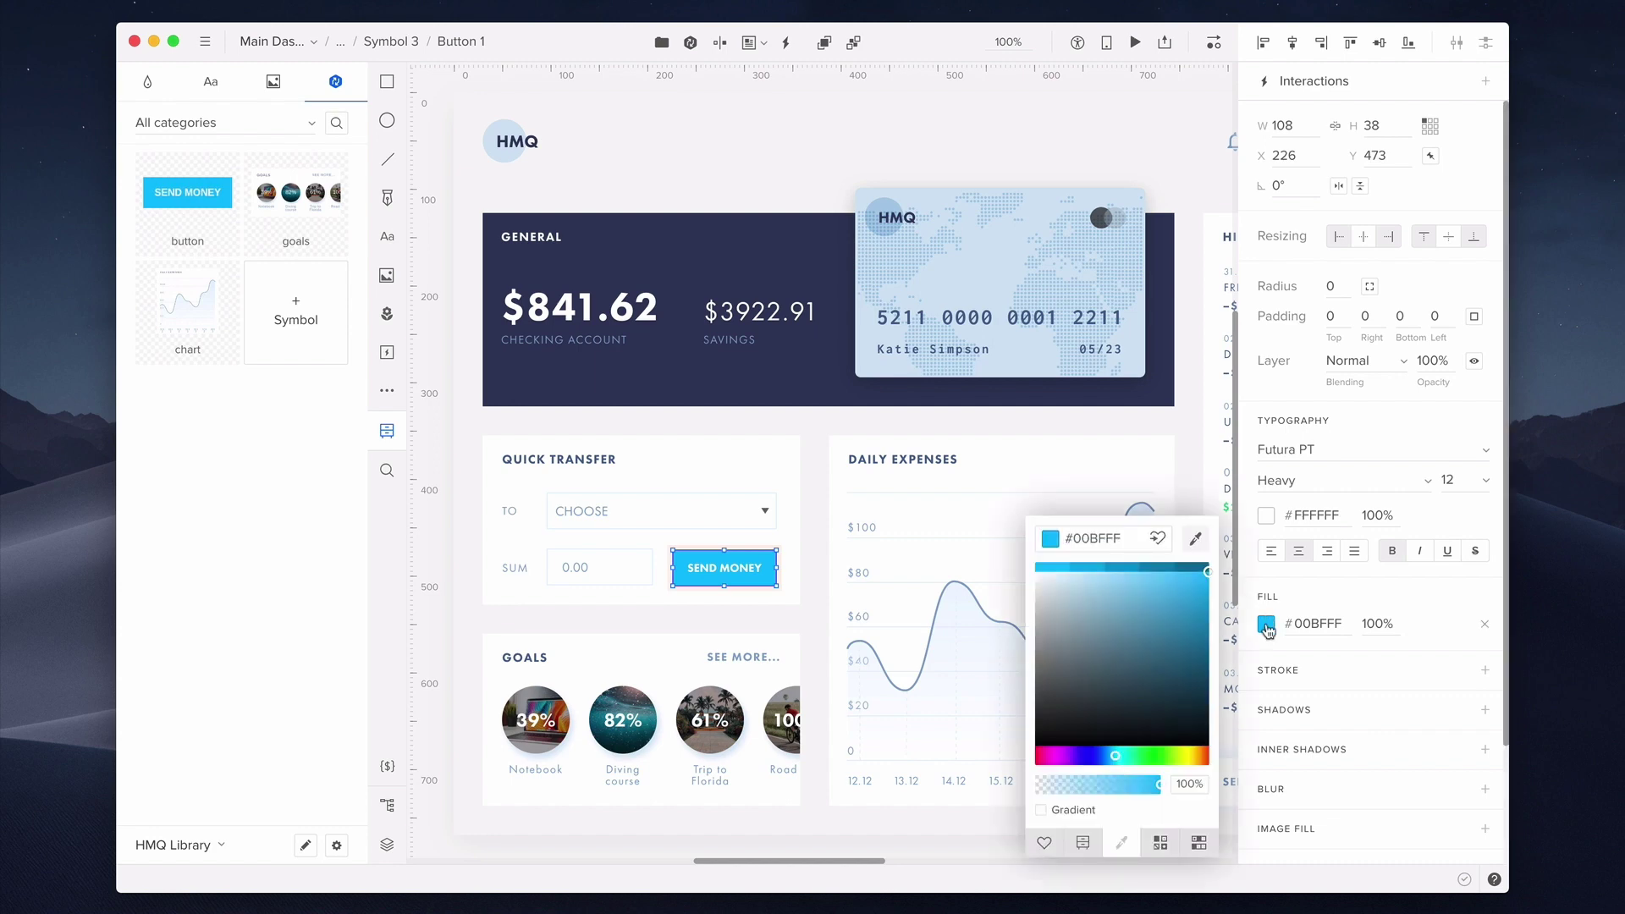
pyautogui.click(1084, 844)
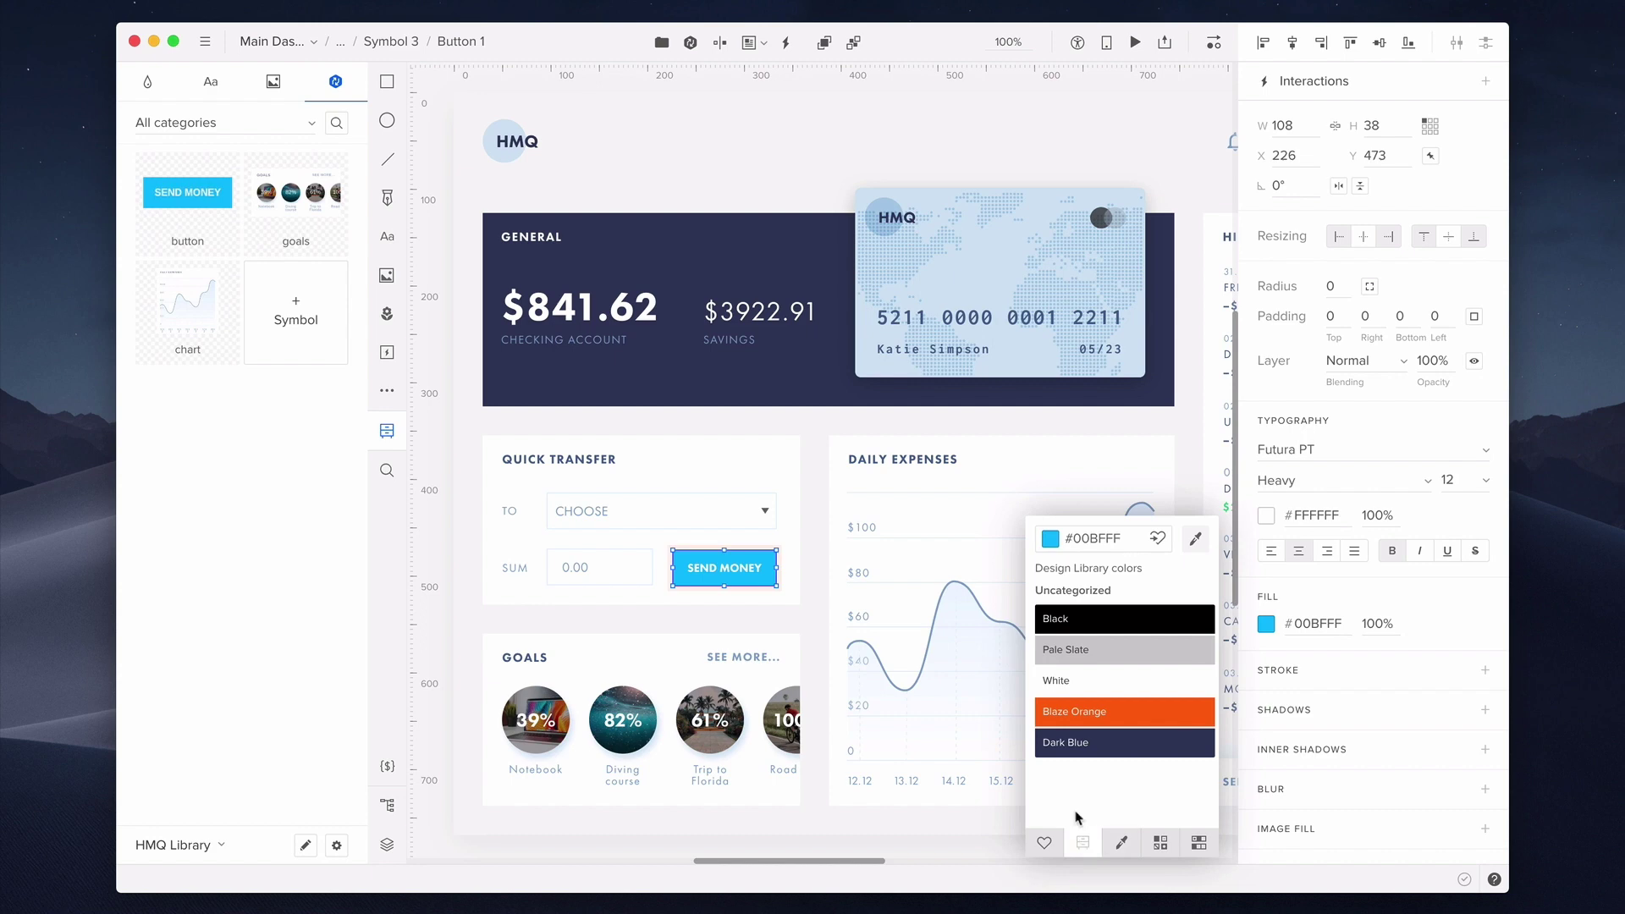
pyautogui.click(1079, 745)
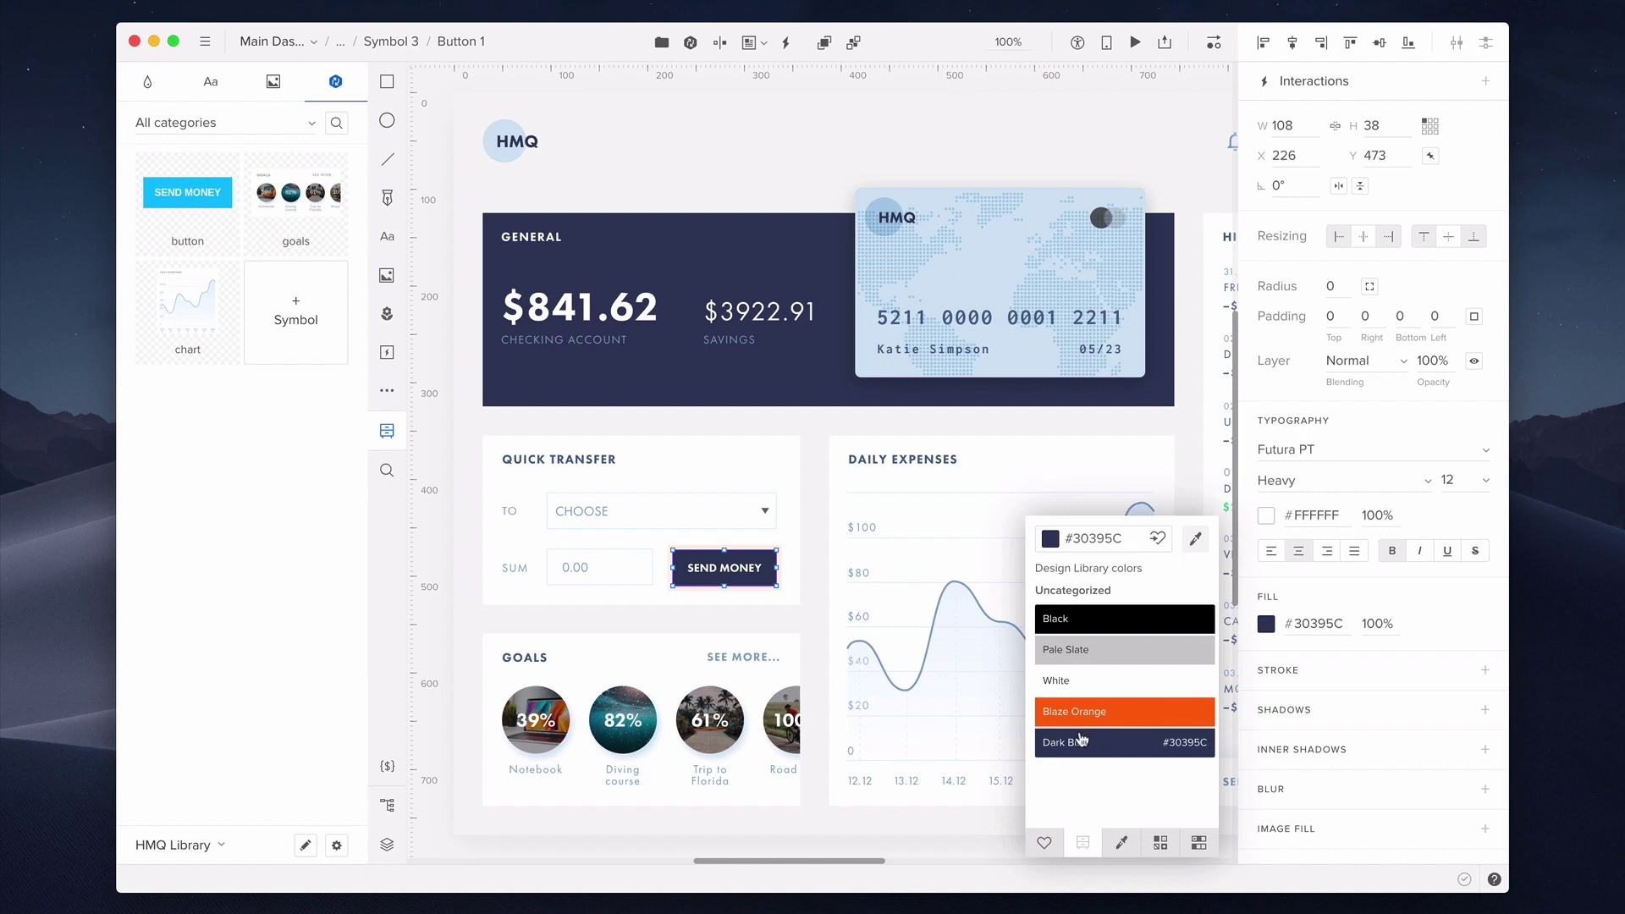
pyautogui.click(805, 599)
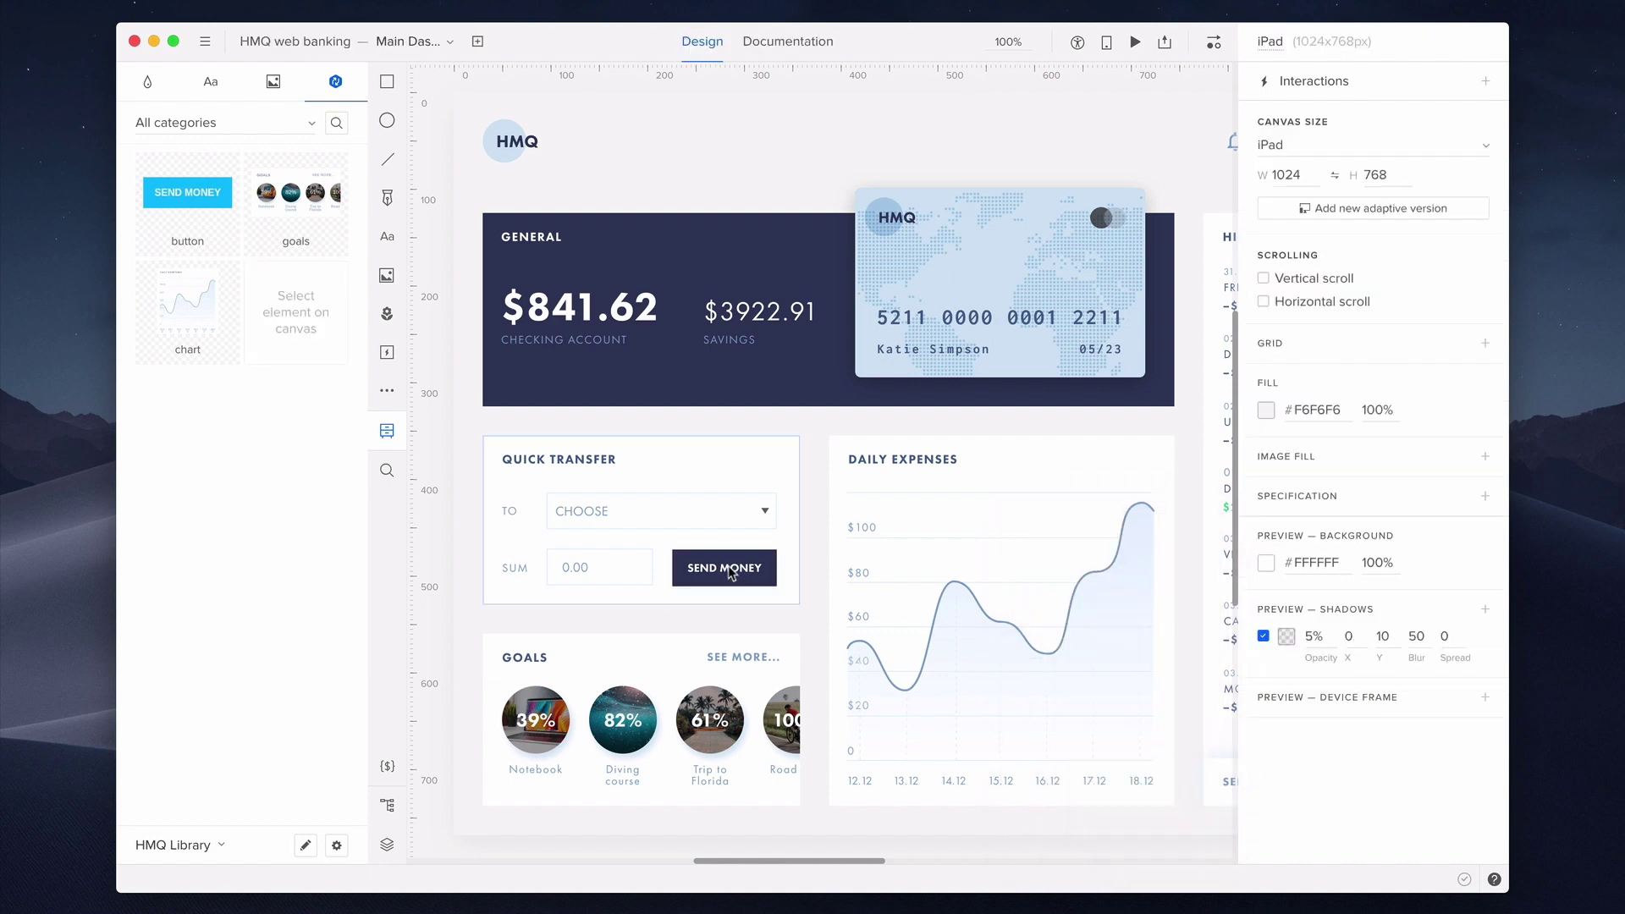
# Push the dark-blue Send Money button's look to the HMQ Library button symbol and confirm the update.
pyautogui.click(729, 571)
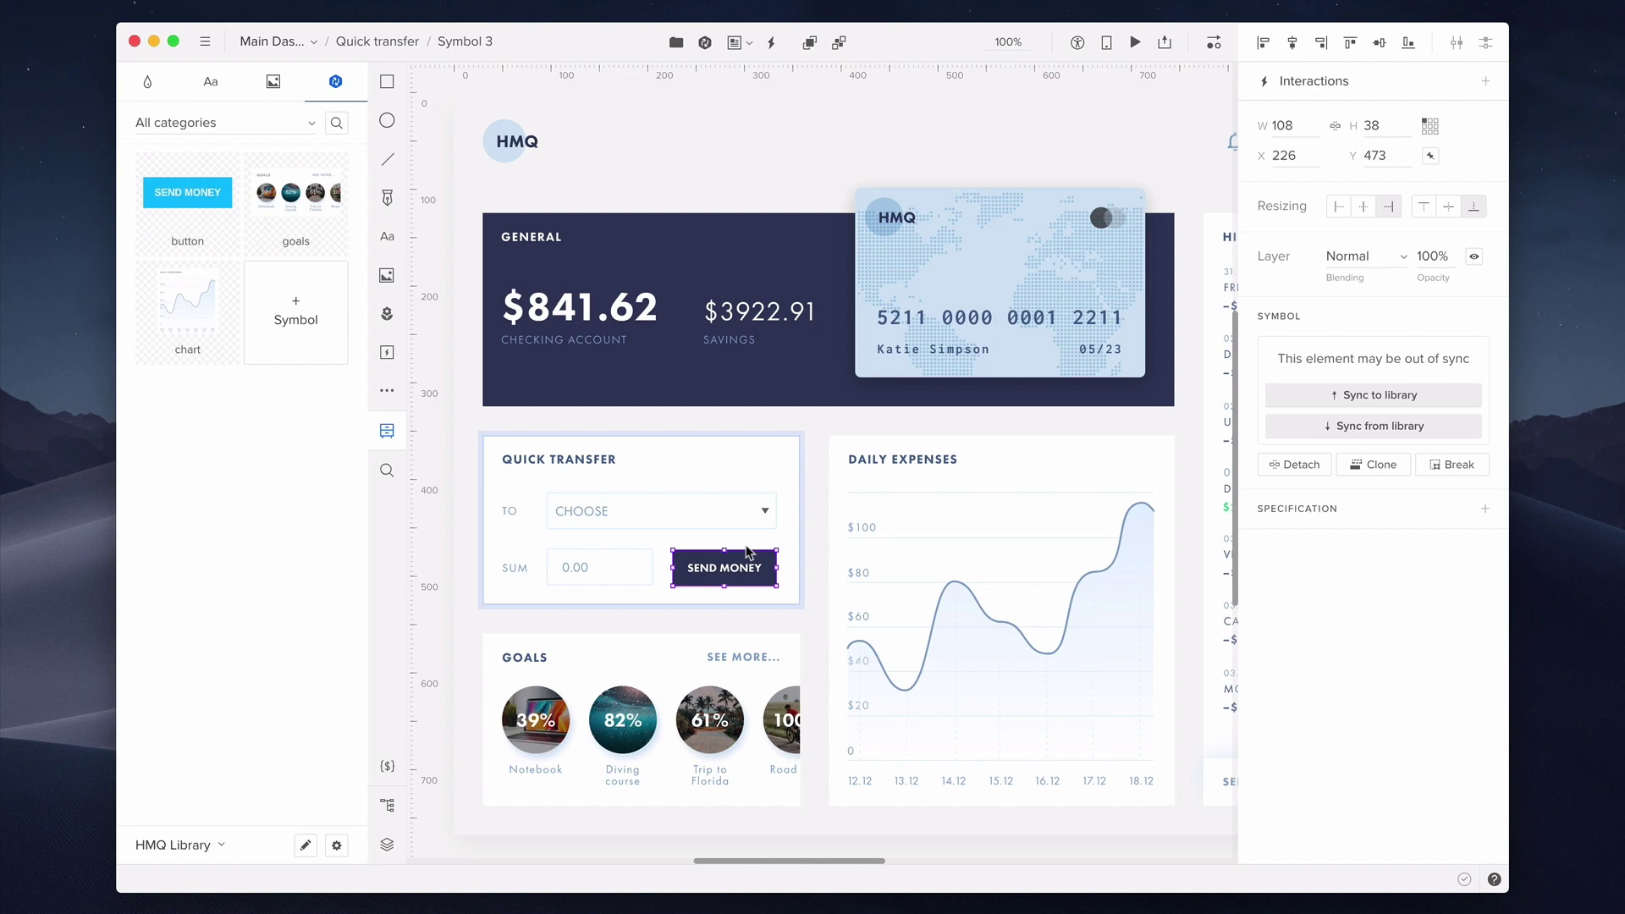
pyautogui.click(1327, 401)
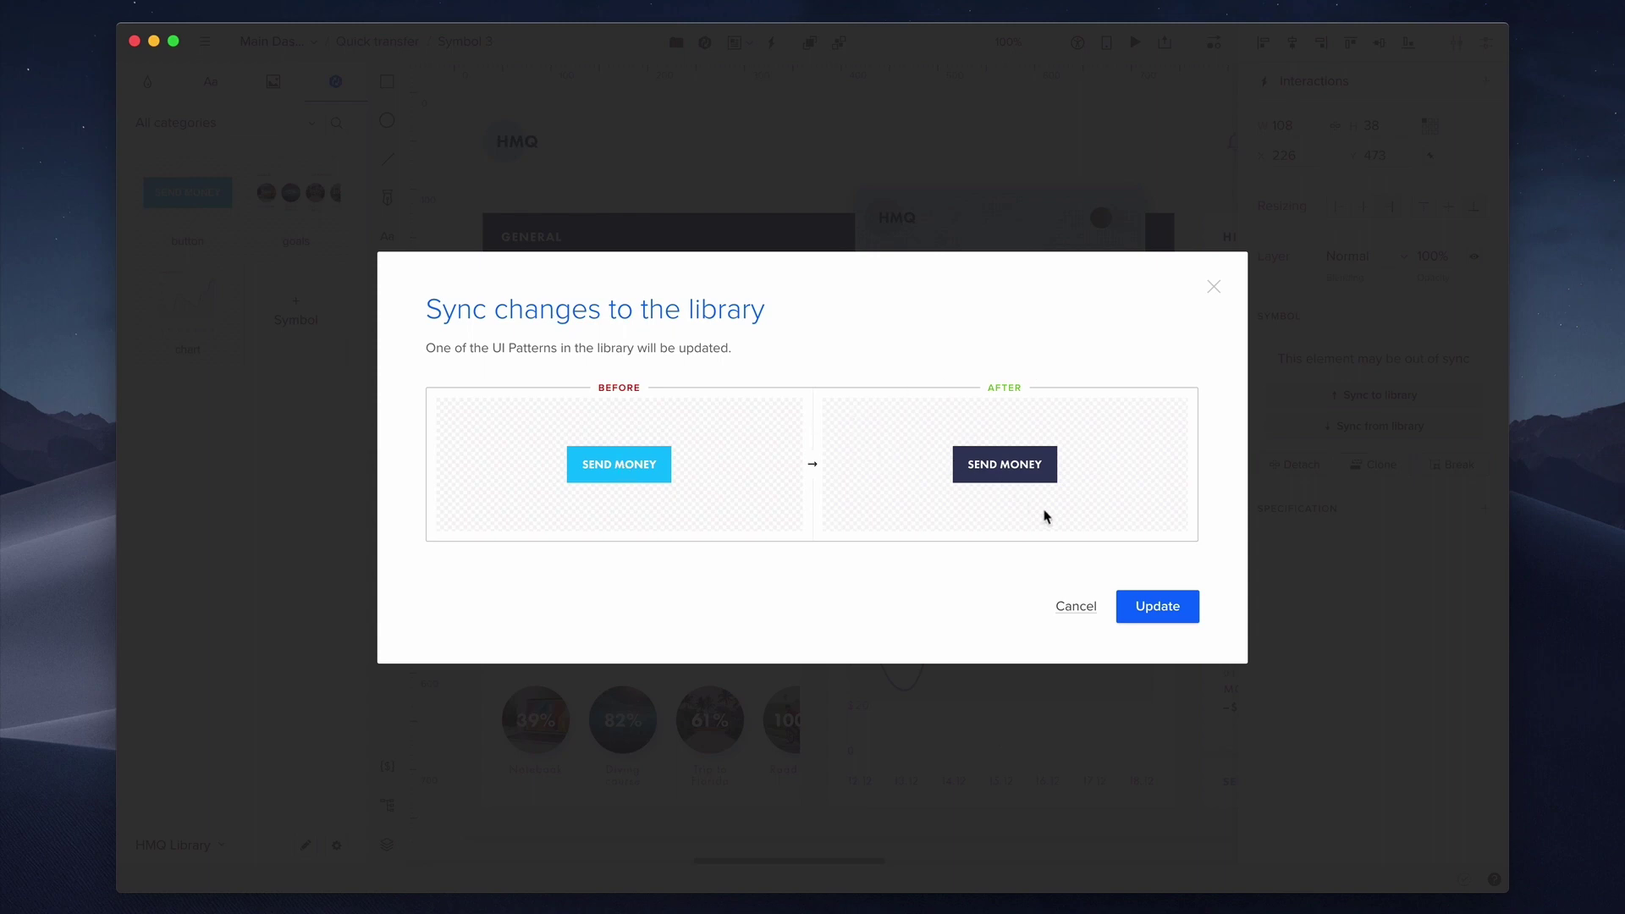
pyautogui.click(1146, 608)
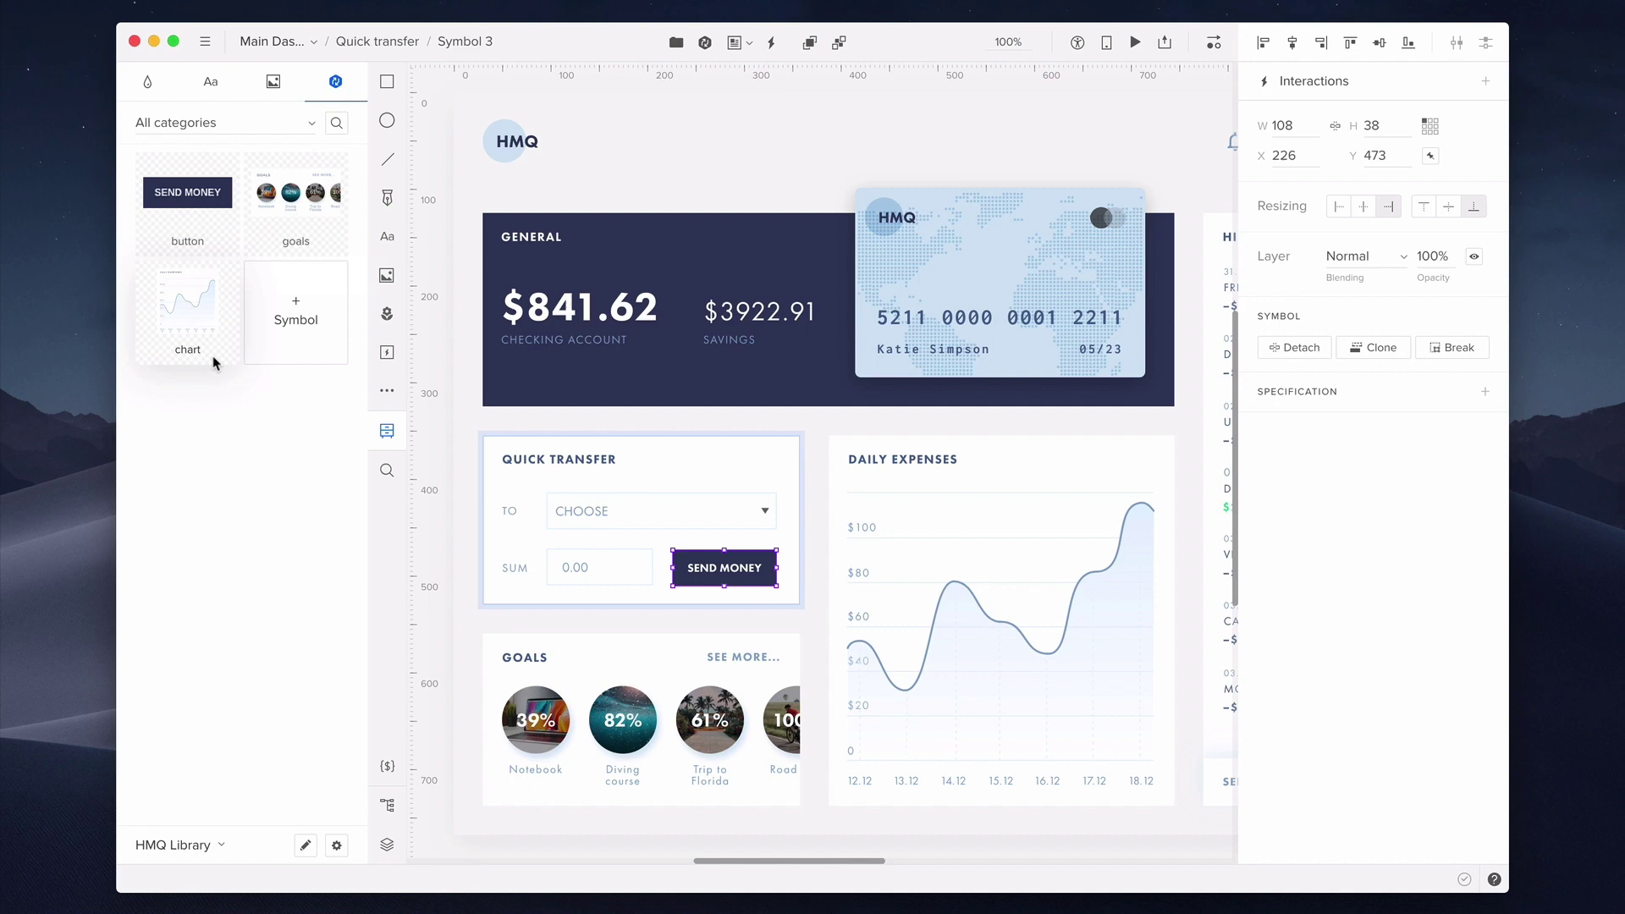
# Glance at the All categories symbol list, then show the available libraries from the HMQ Library selector.
pyautogui.click(311, 125)
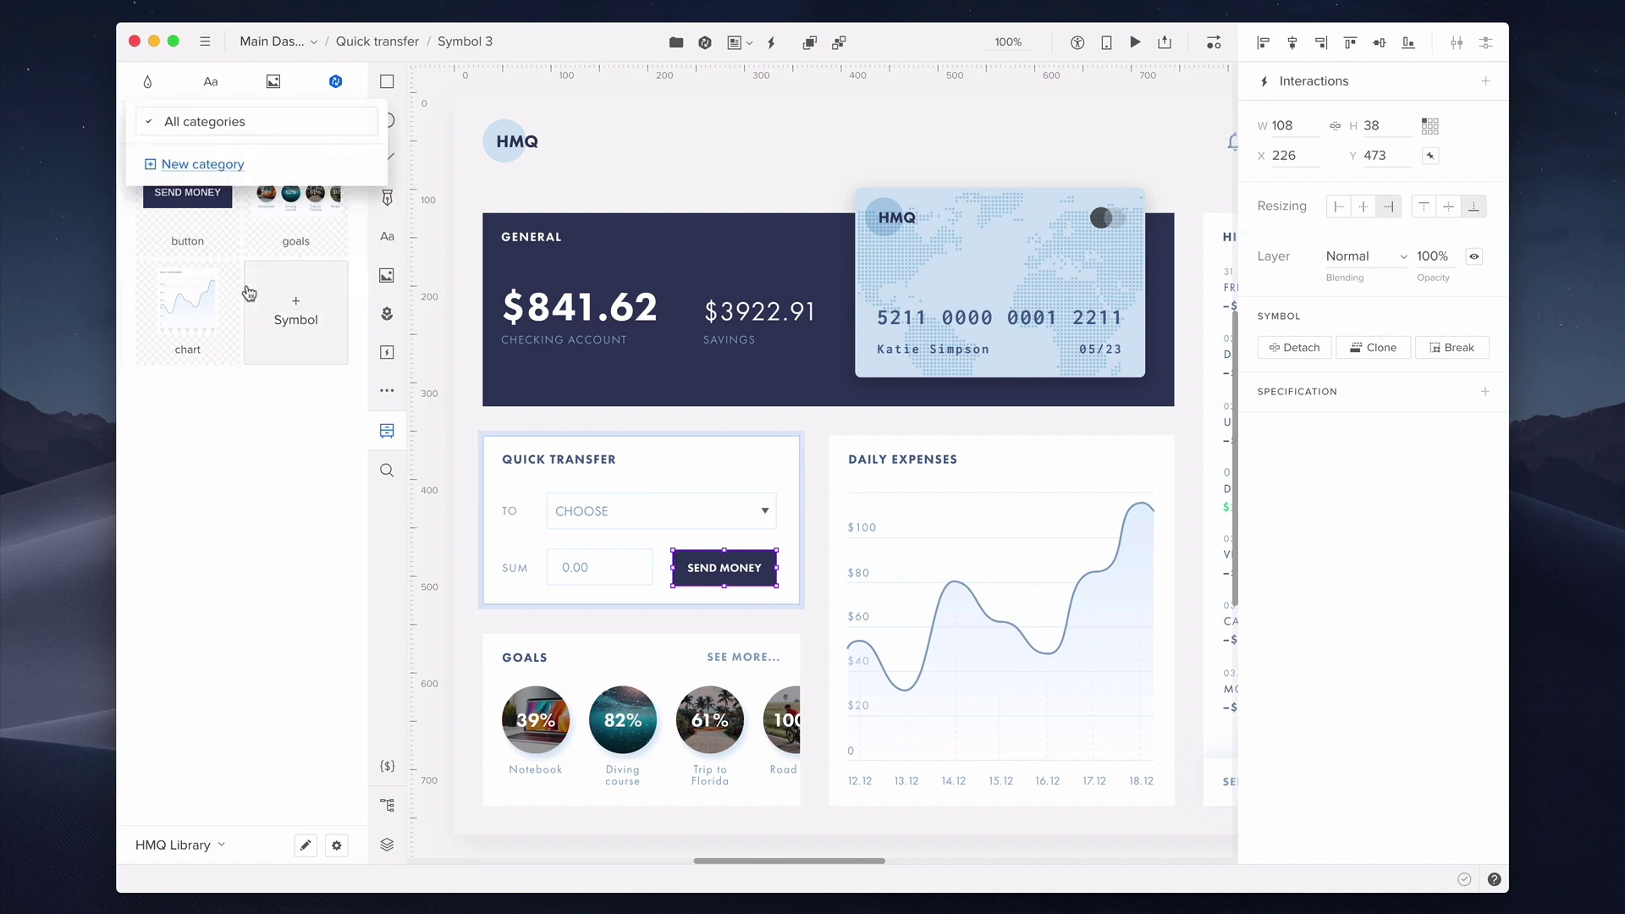
pyautogui.click(243, 389)
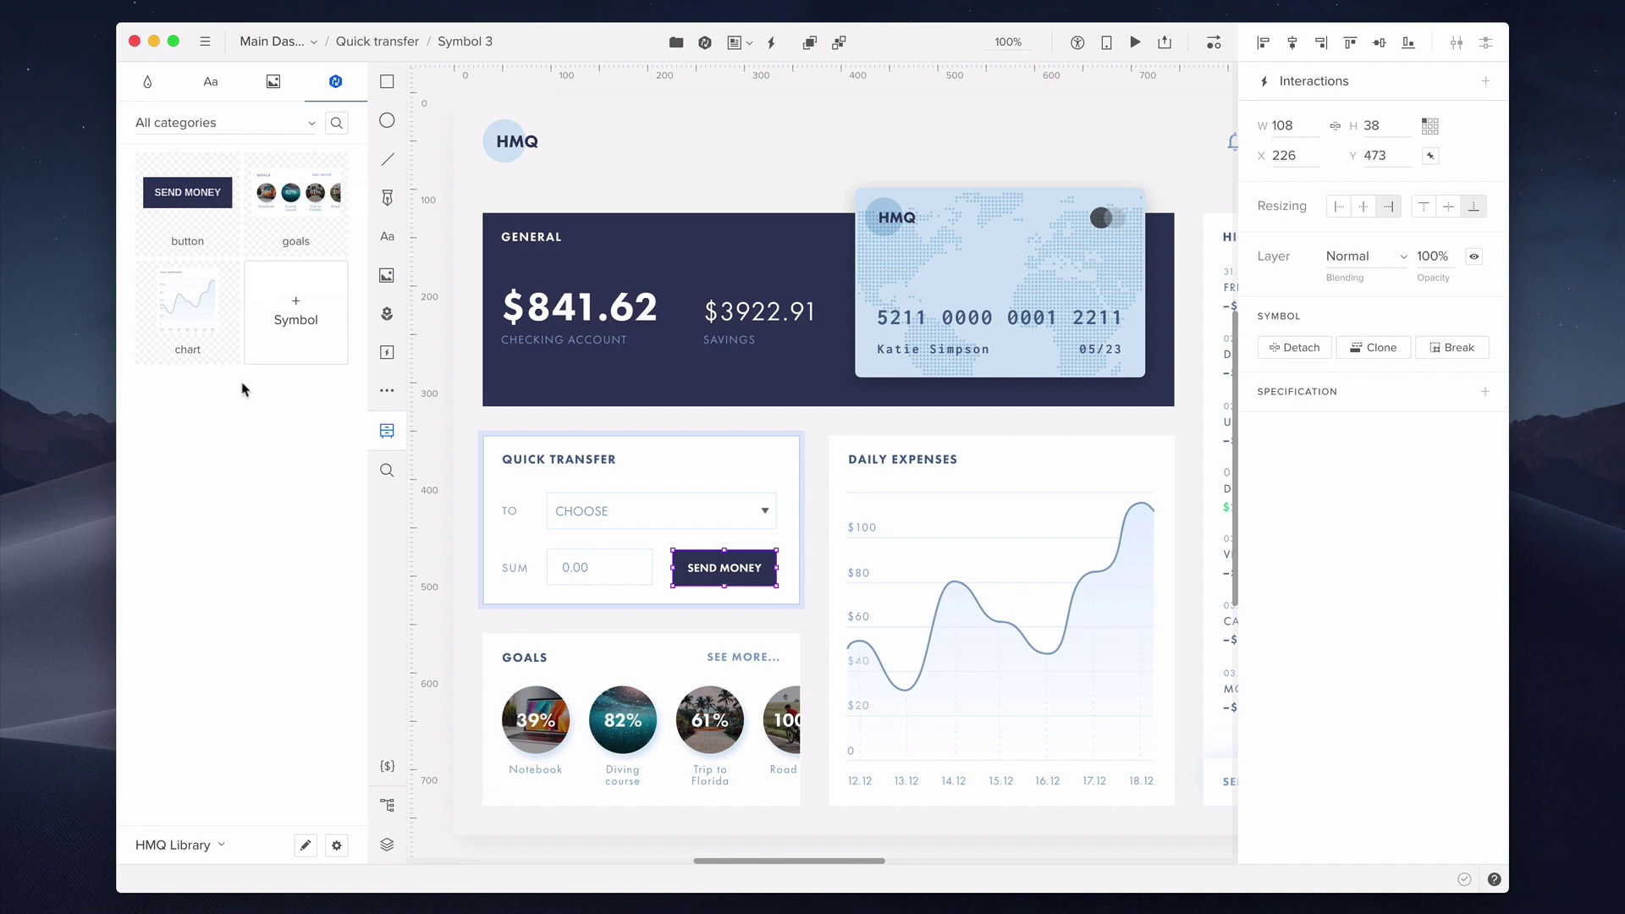
pyautogui.click(219, 845)
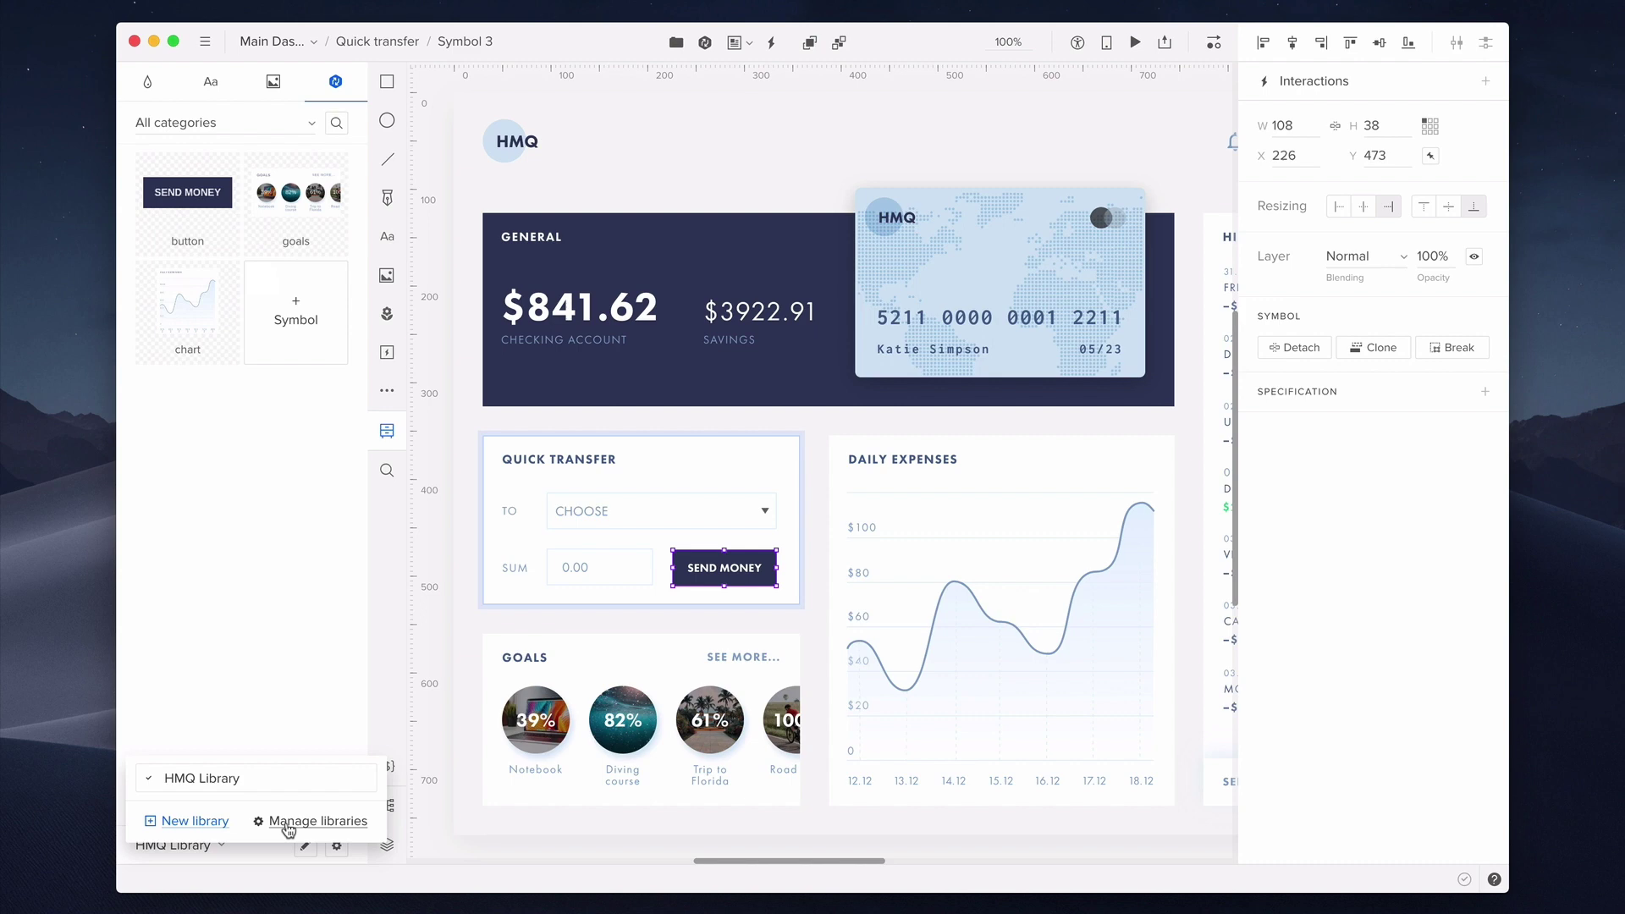
# Close the library list, enter and exit HMQ Library edit mode, and show its options menu.
pyautogui.click(291, 752)
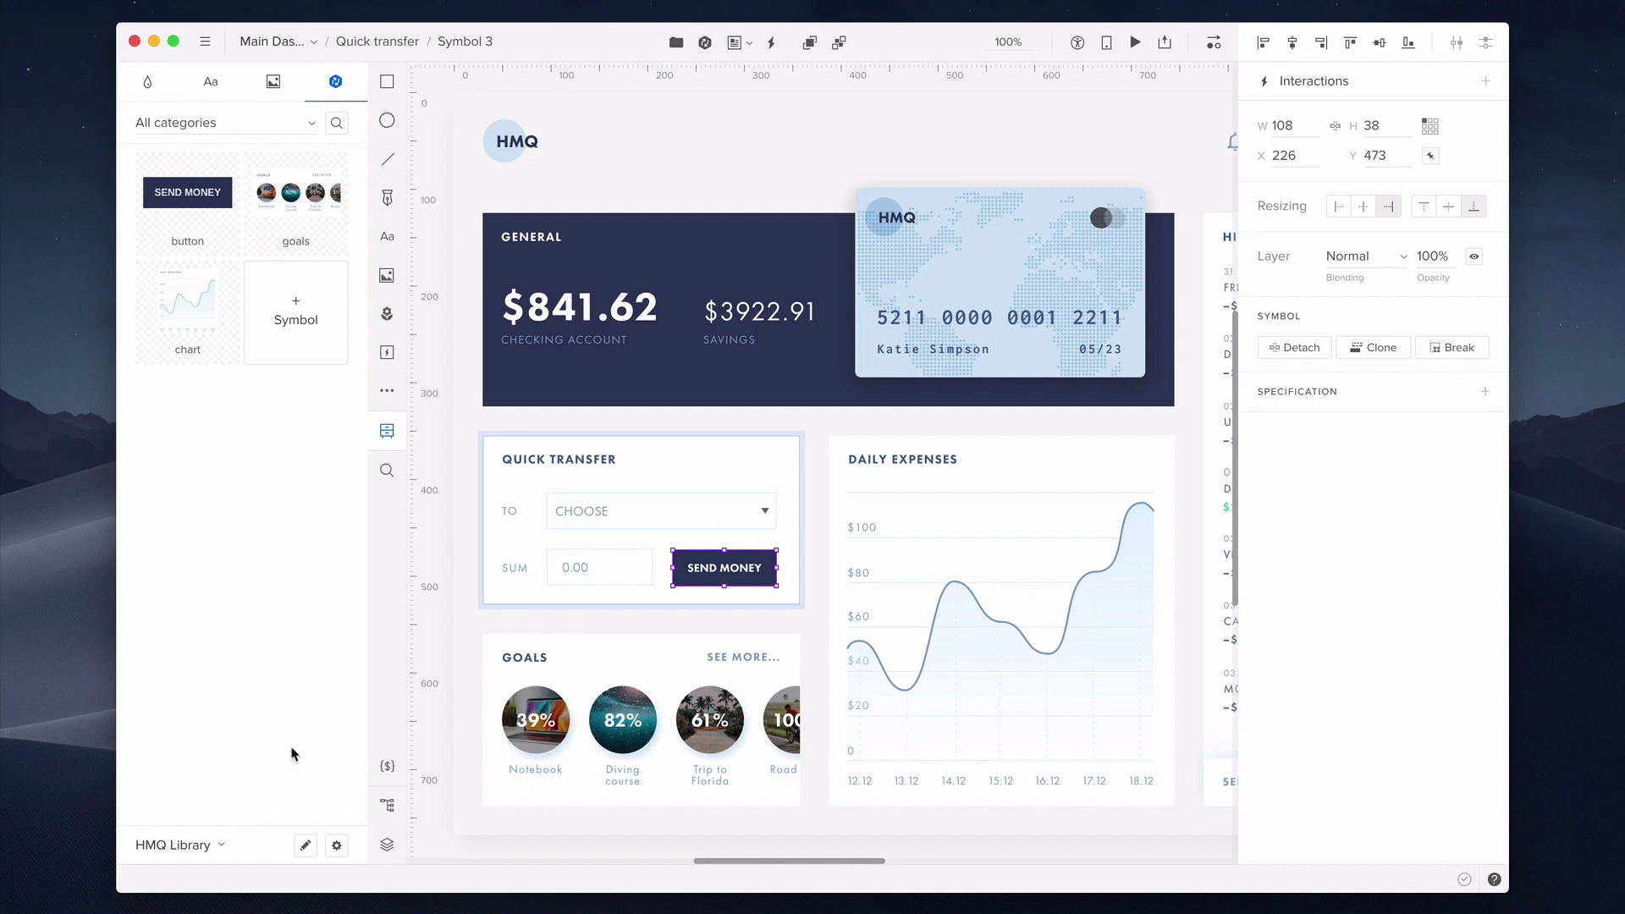
pyautogui.click(306, 847)
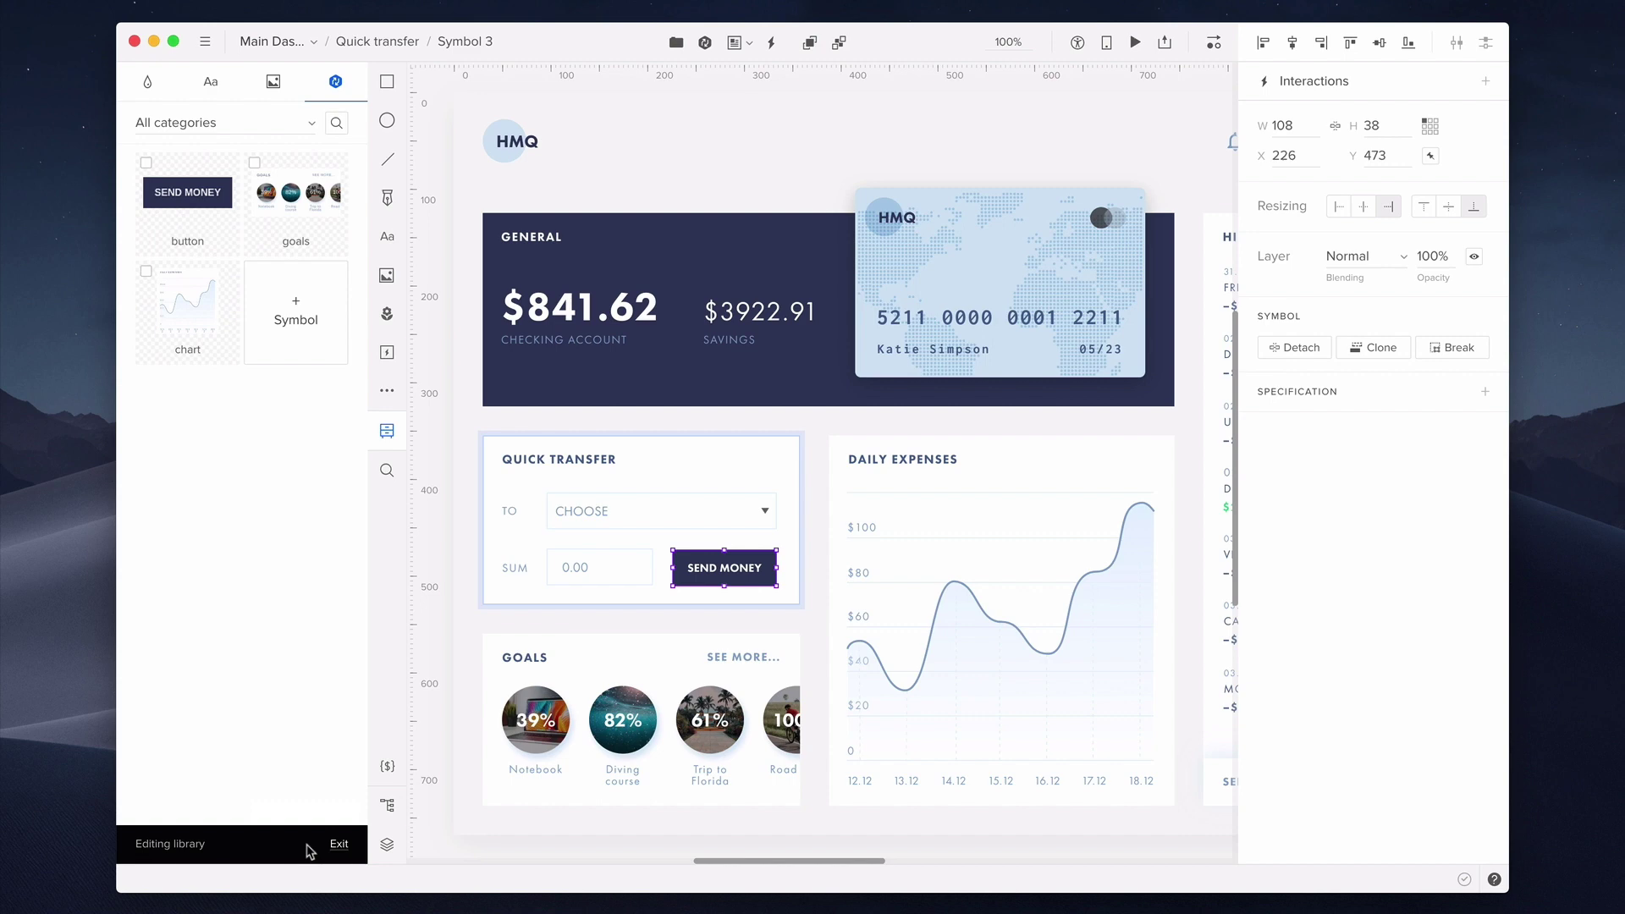
pyautogui.click(338, 846)
pyautogui.click(338, 847)
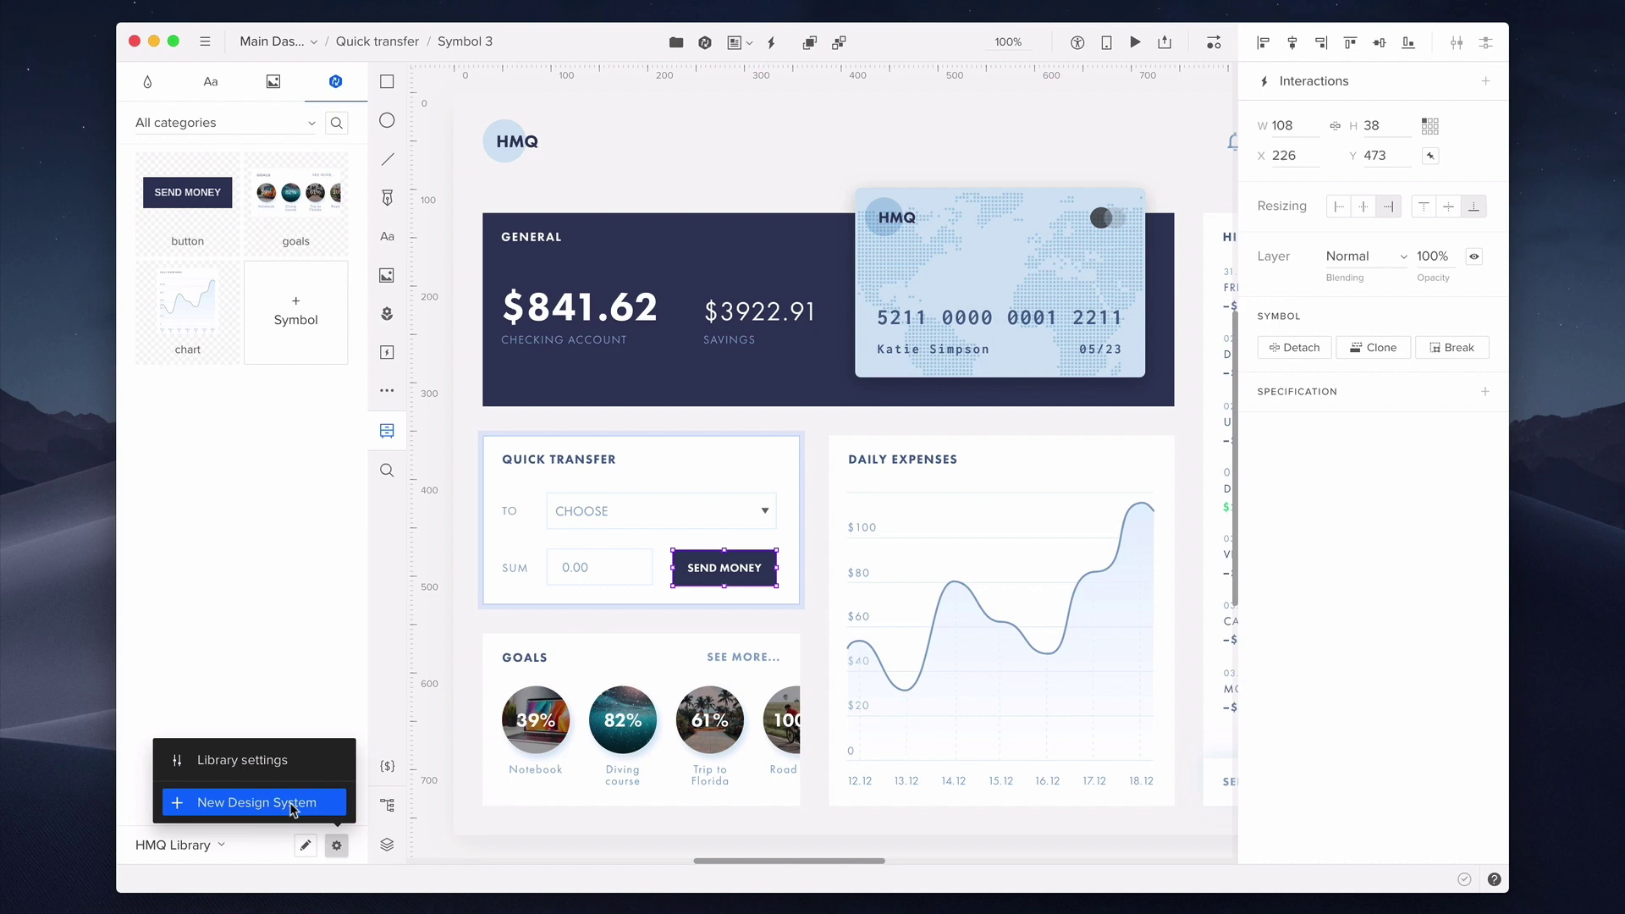
pyautogui.click(333, 848)
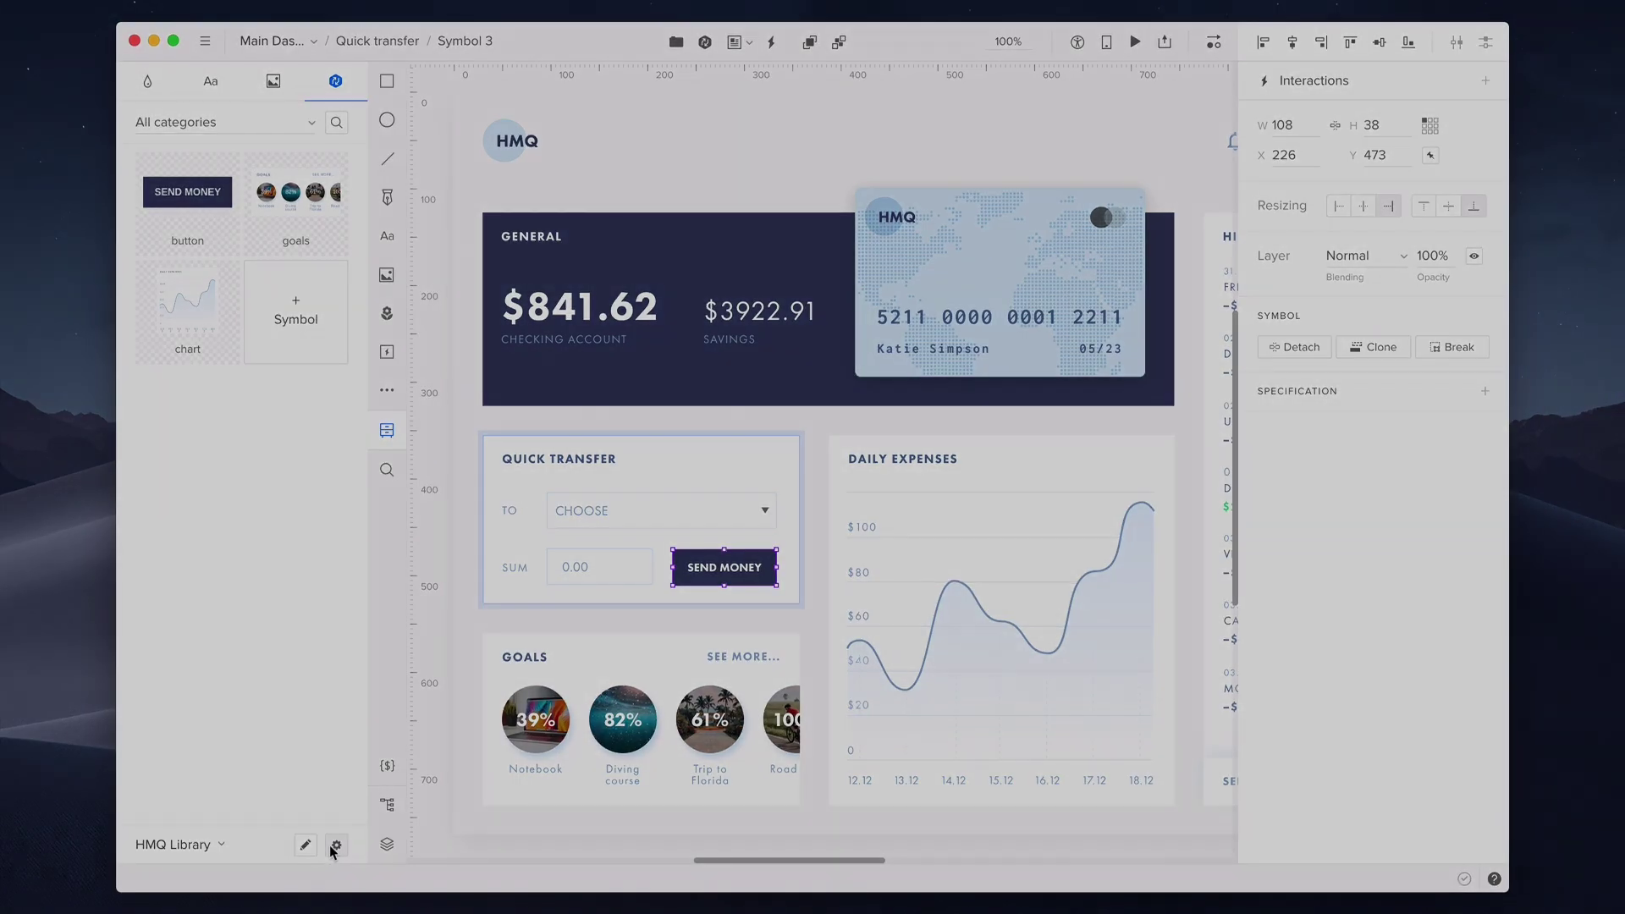